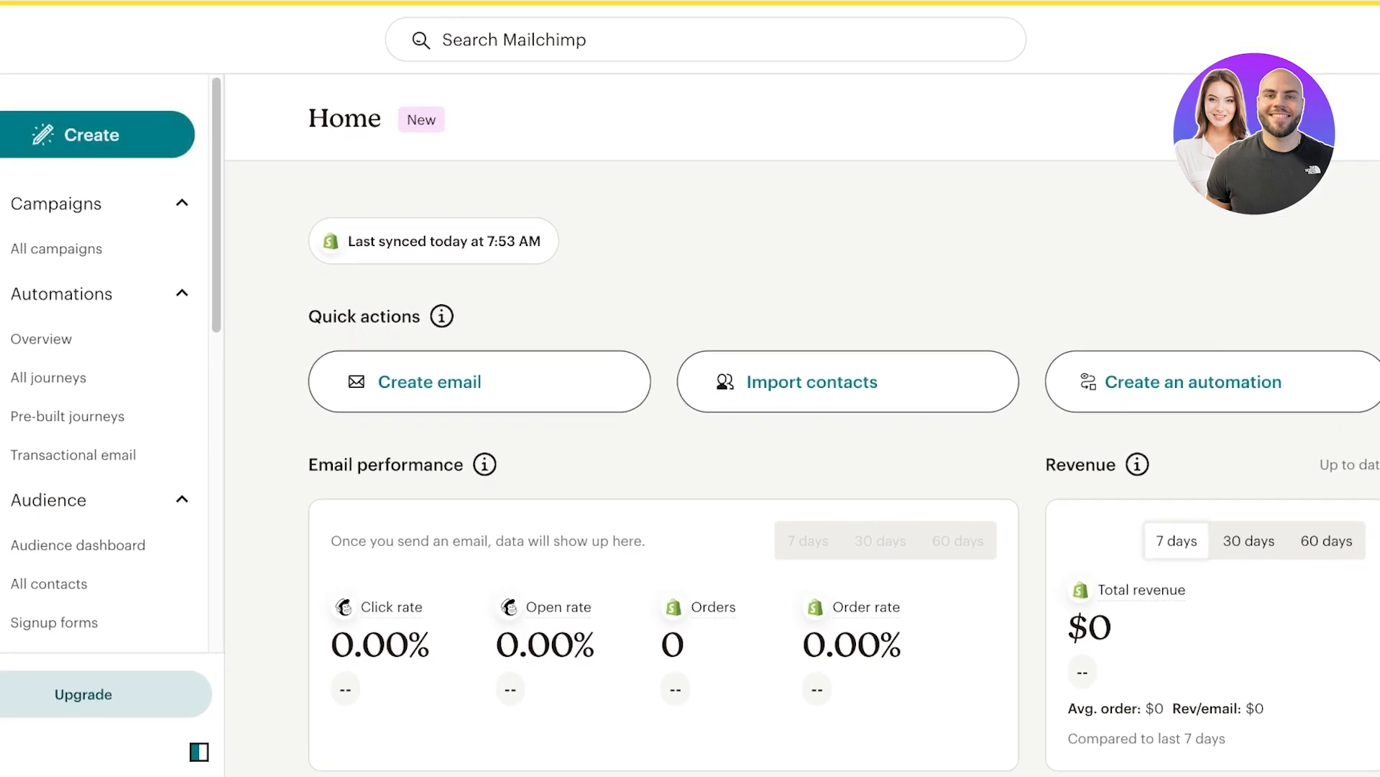
# Create a new Regular email campaign from the Create menu's Email options.
pyautogui.click(94, 134)
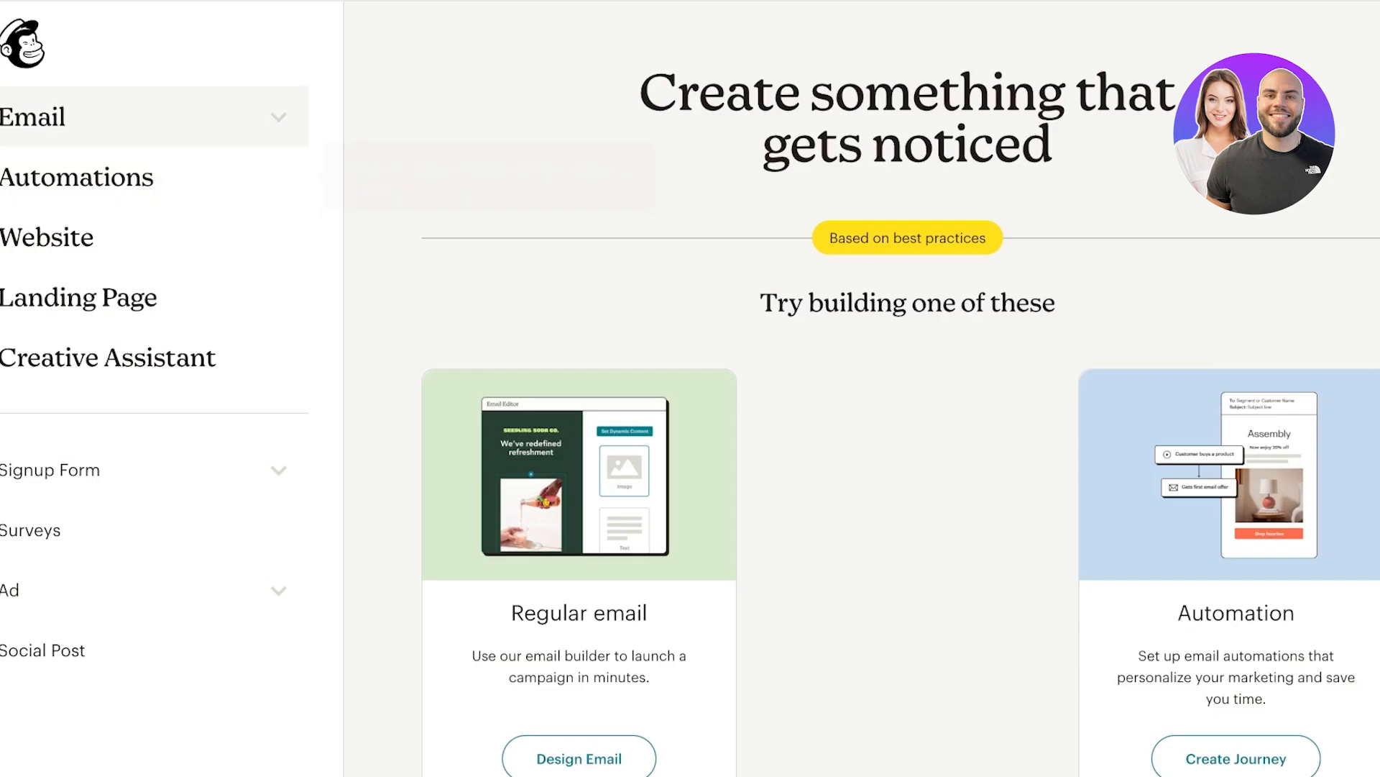
pyautogui.click(32, 116)
pyautogui.scroll(-2, 863, 396)
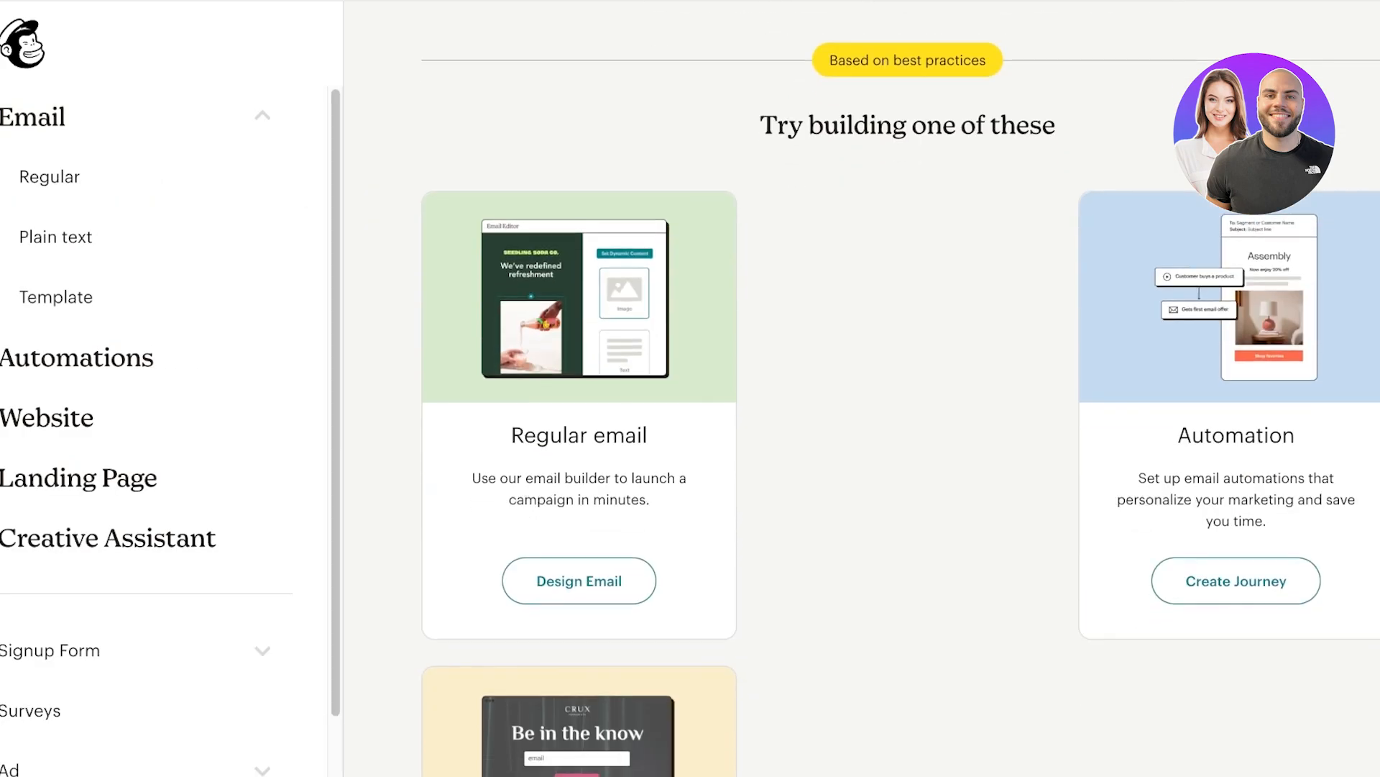
pyautogui.scroll(-5, 863, 388)
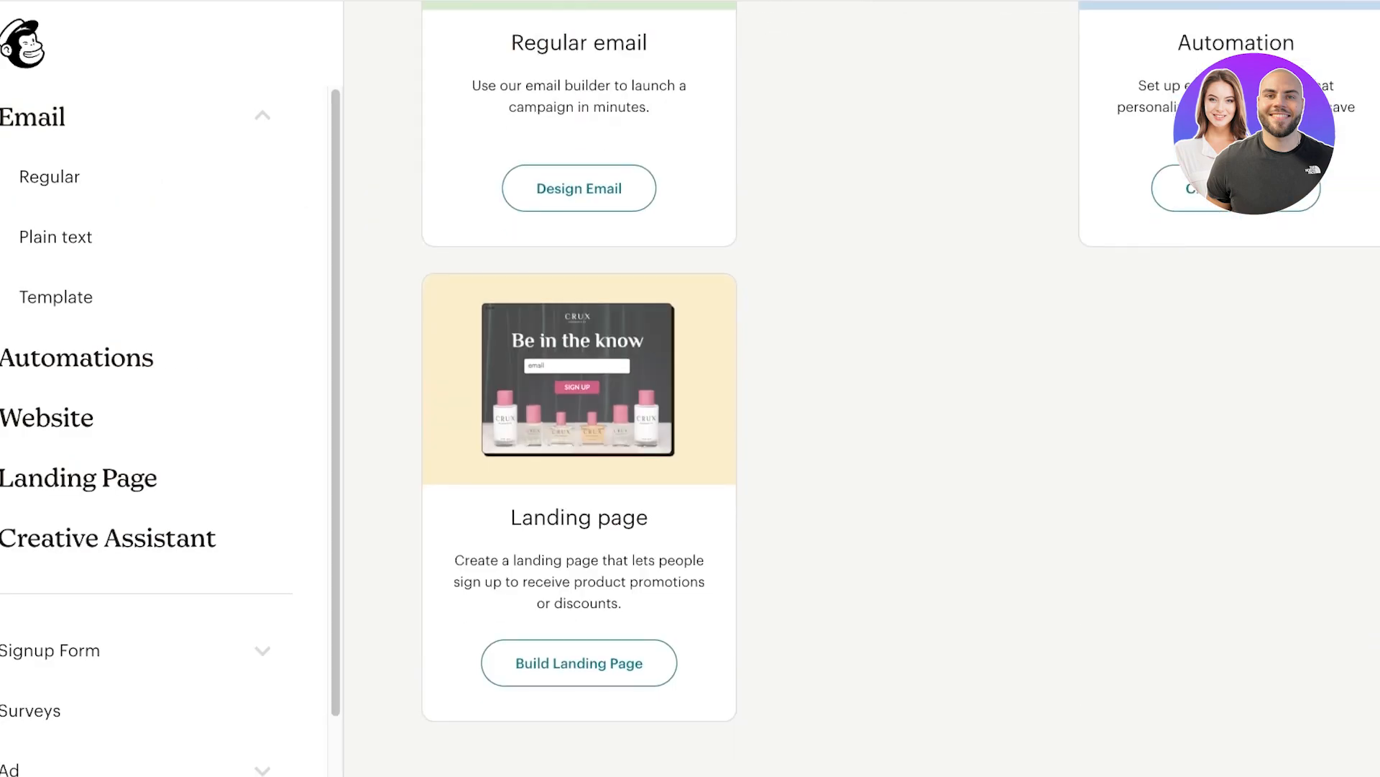
pyautogui.scroll(4, 863, 388)
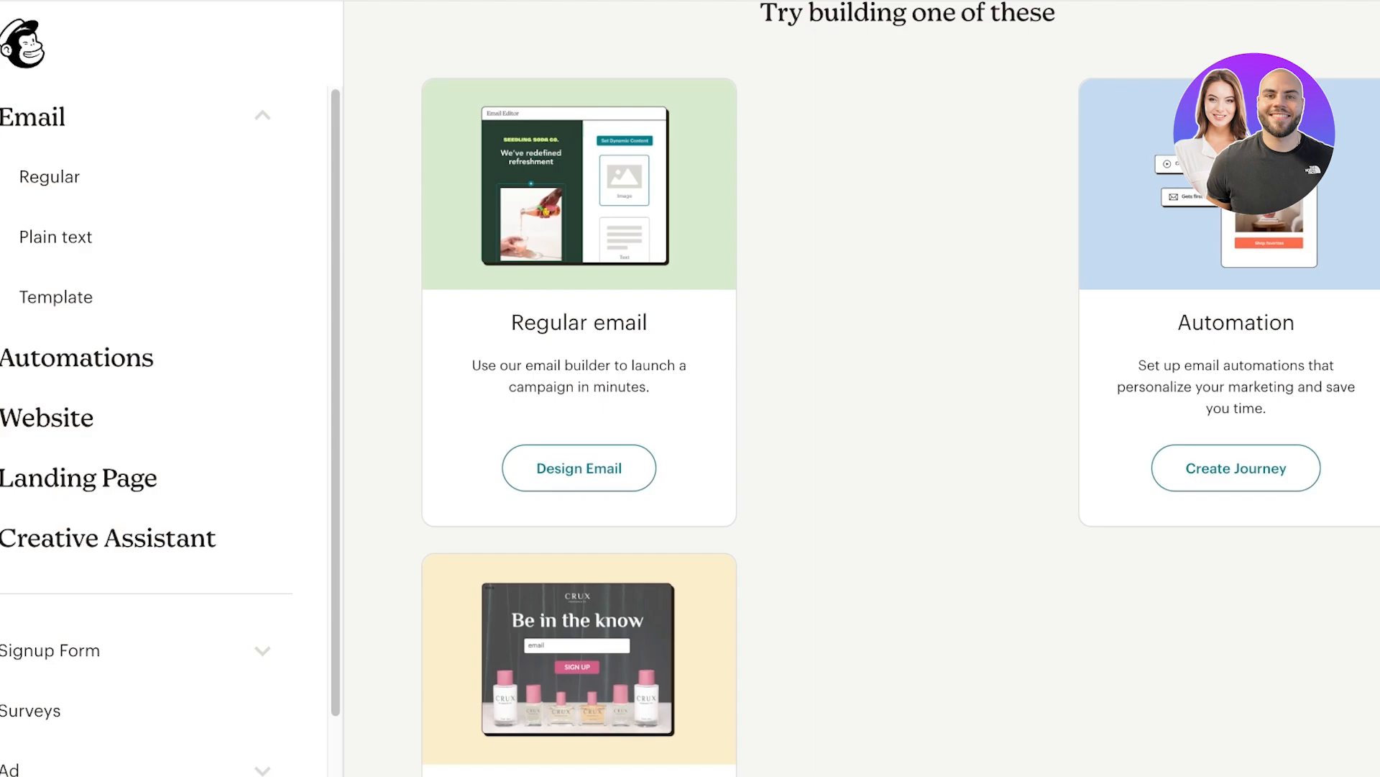
pyautogui.scroll(1, 899, 389)
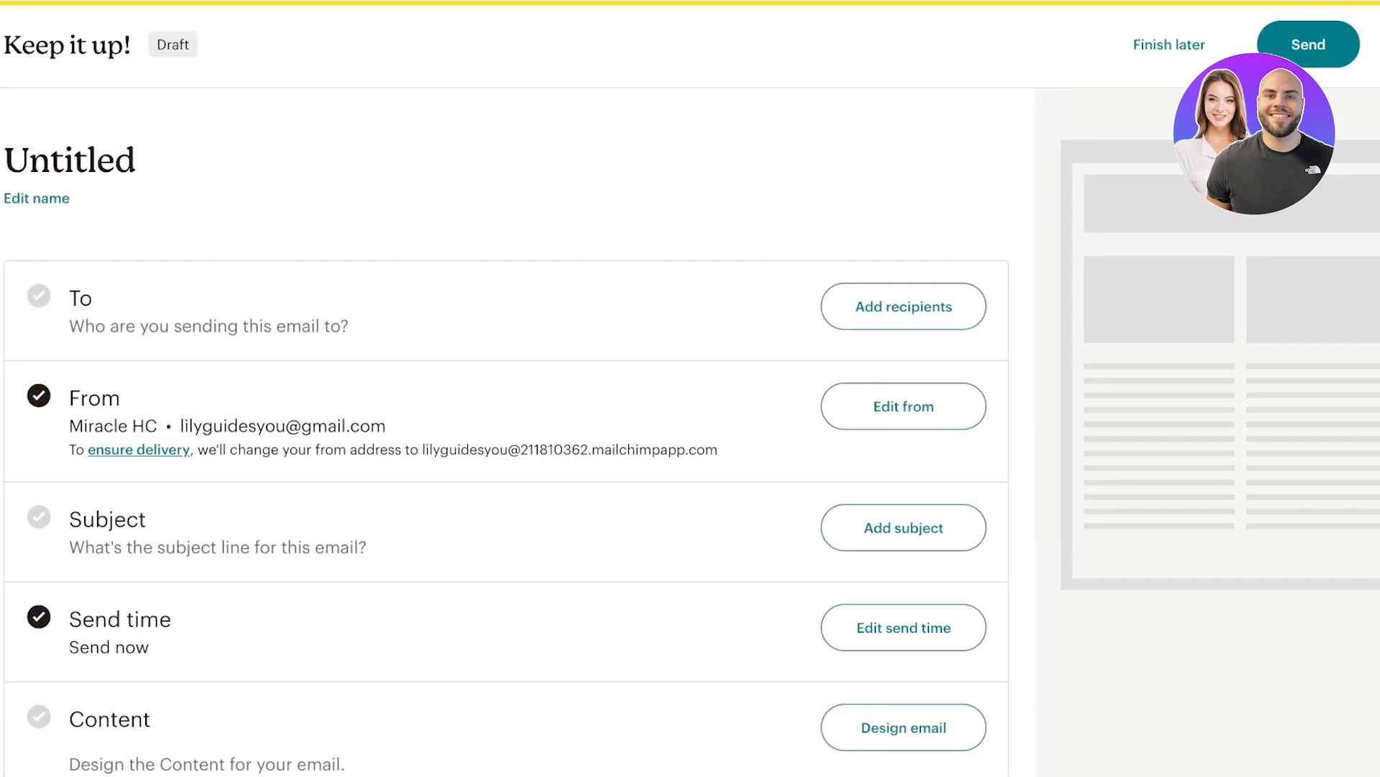
# Start a copy-and-paste contact import from Add recipients and enter the contact's e-mail address.
pyautogui.scroll(-1, 506, 435)
pyautogui.click(904, 256)
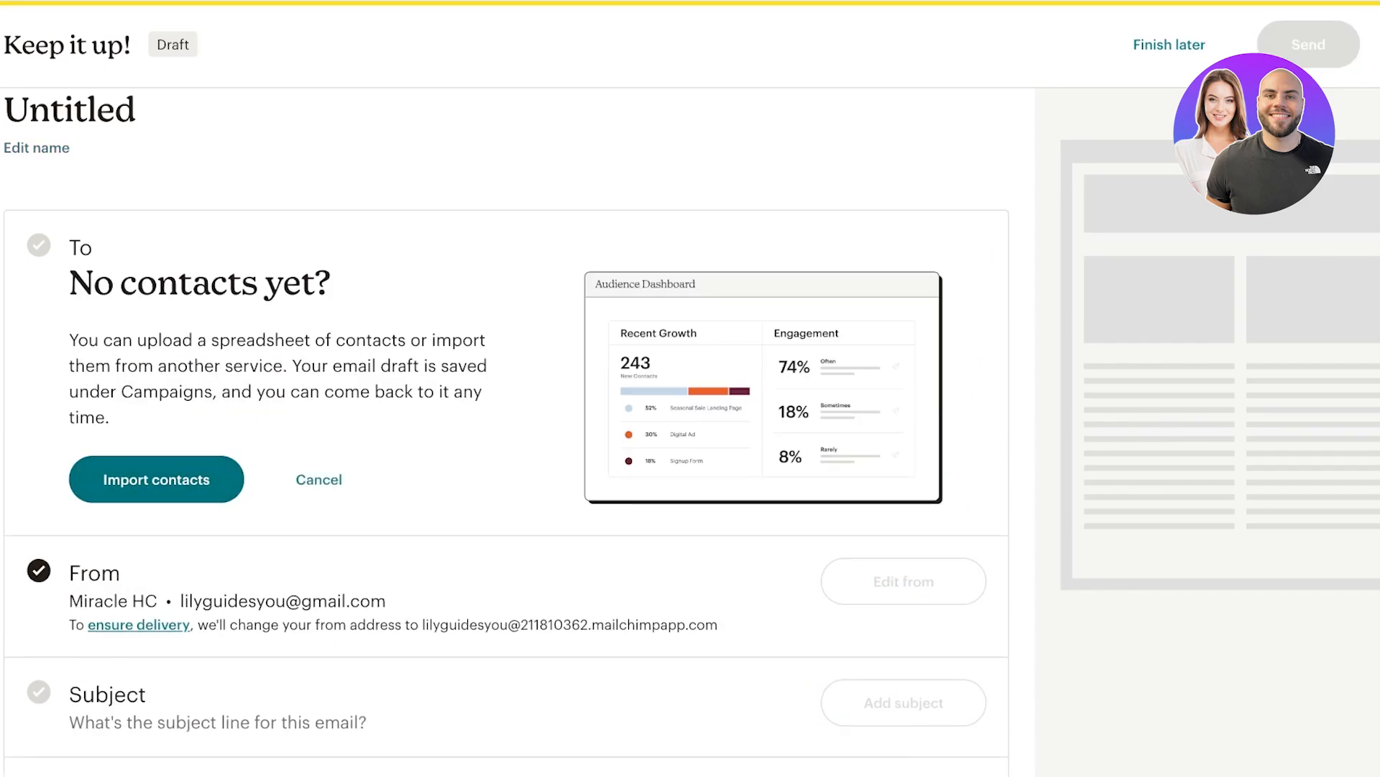
pyautogui.click(156, 479)
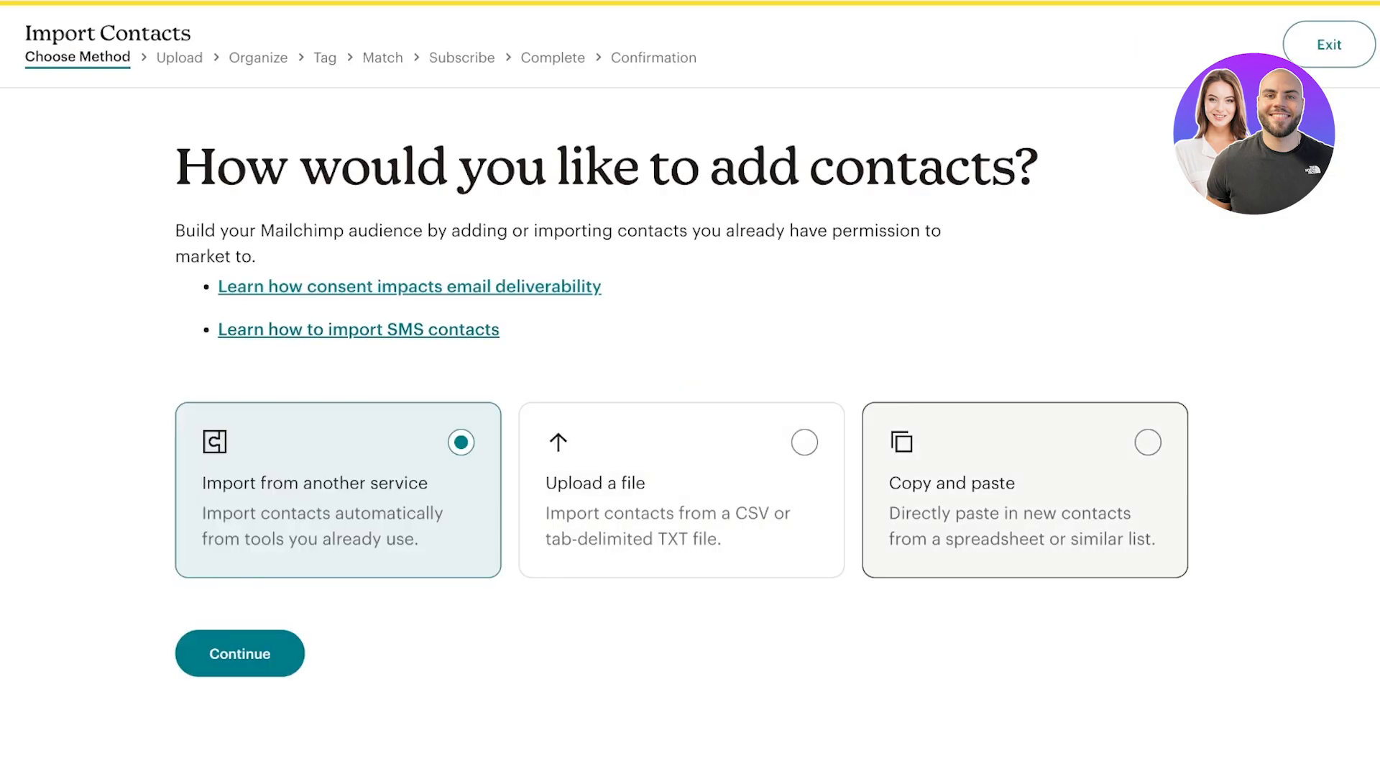
pyautogui.click(1148, 442)
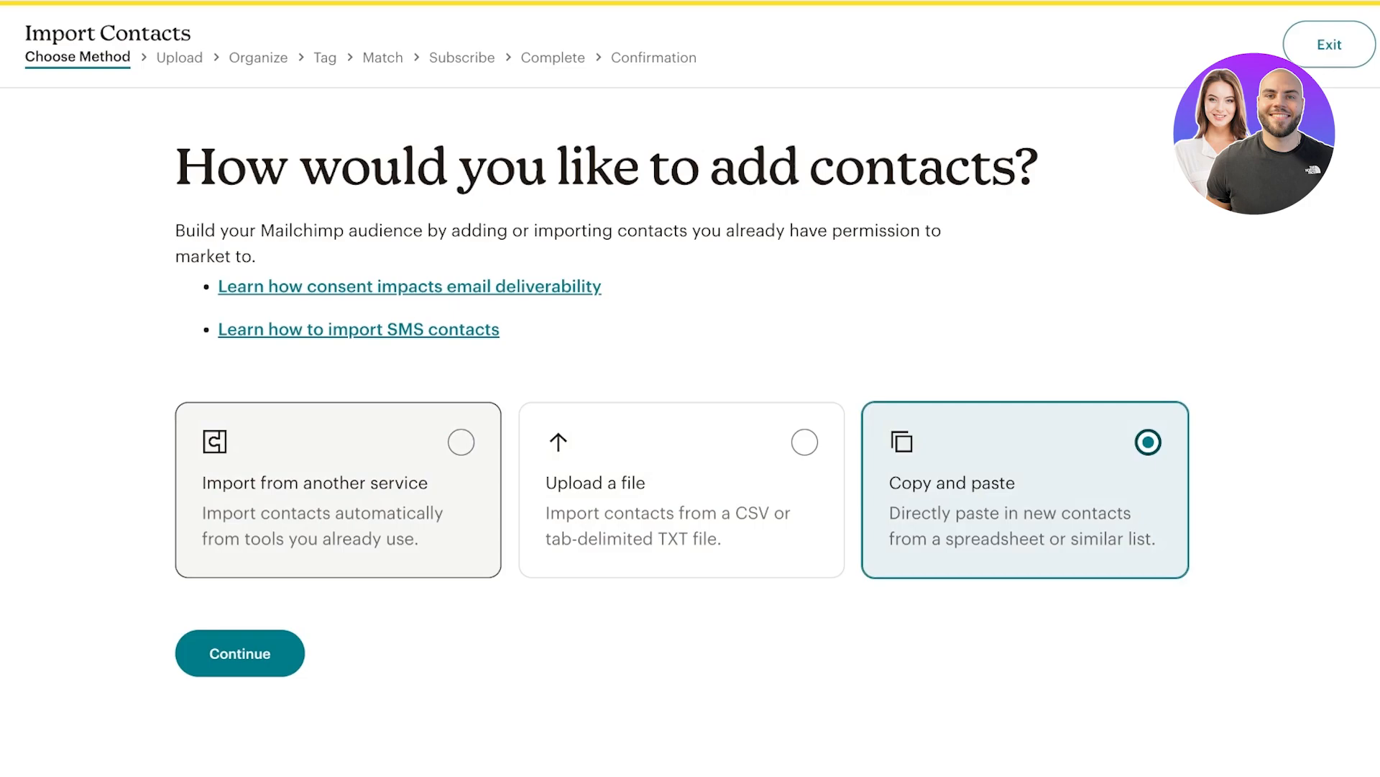
pyautogui.press('Return')
pyautogui.click(185, 395)
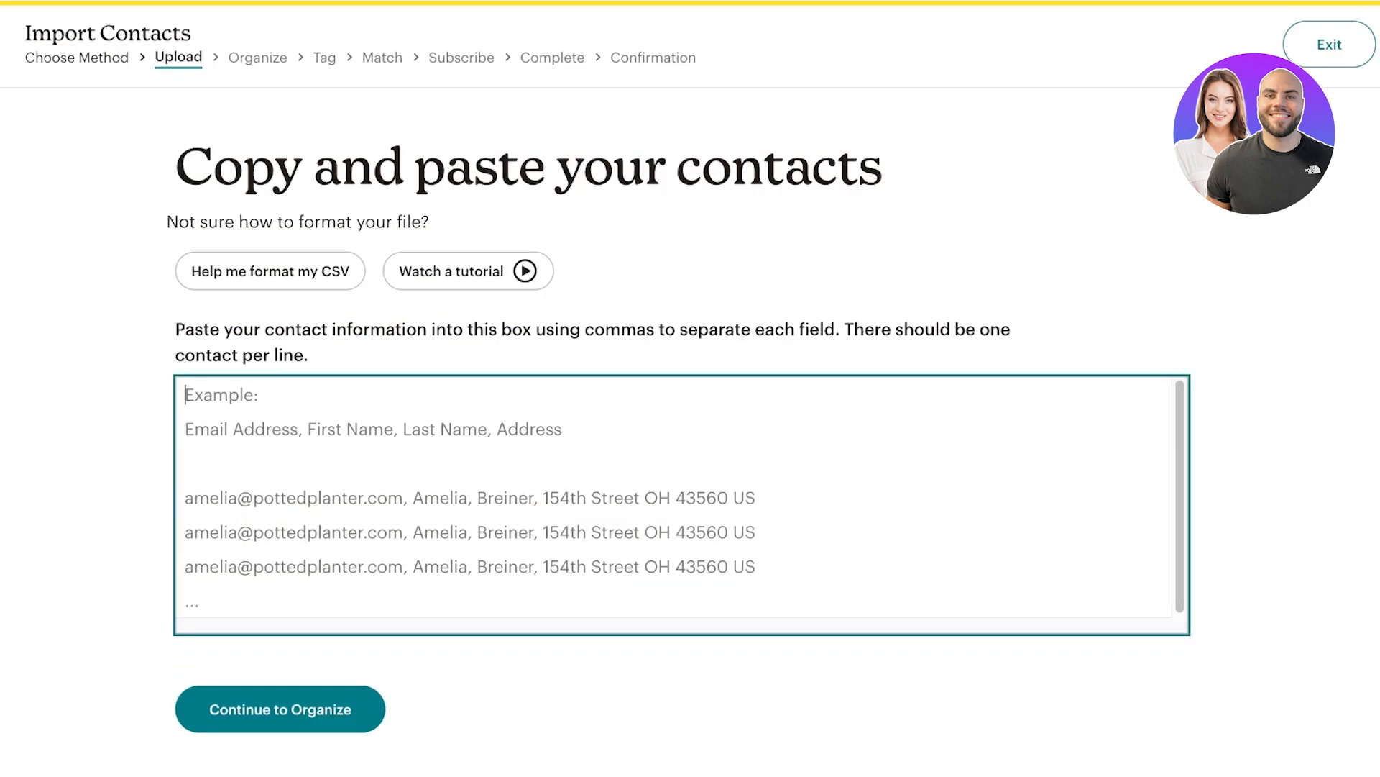
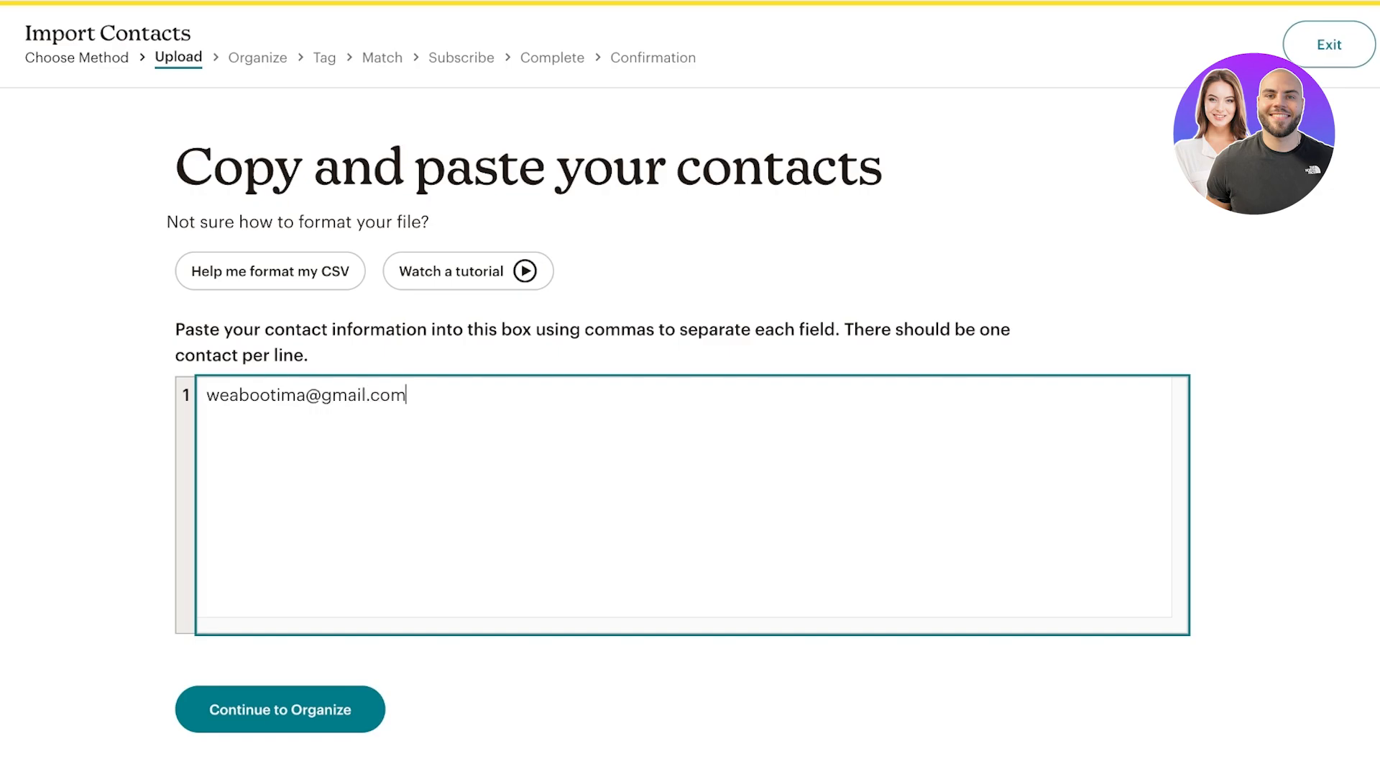
pyautogui.press('Return')
pyautogui.press('Tab')
pyautogui.press('Return')
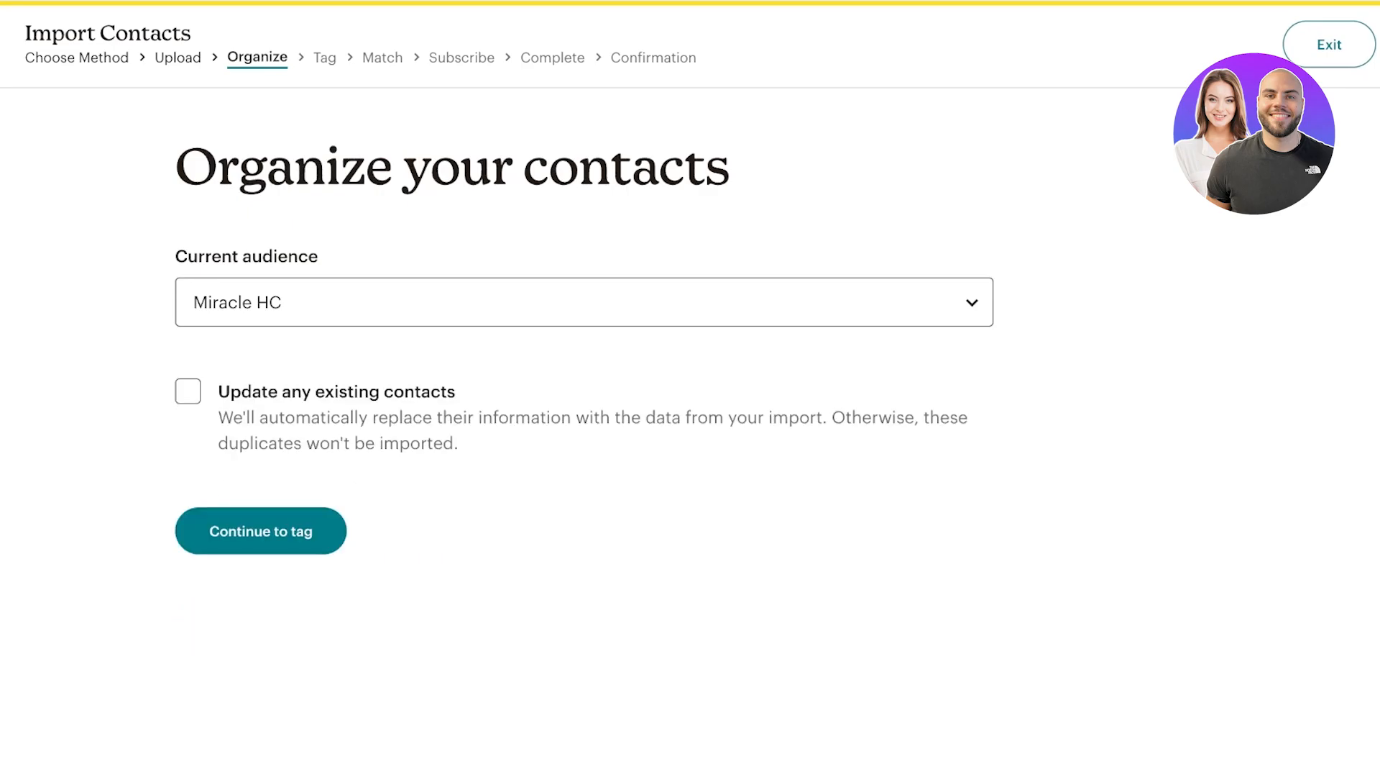
# Import the contact as Subscribed with no tags into the Miracle HC audience, then return to the campaign.
pyautogui.press('Tab')
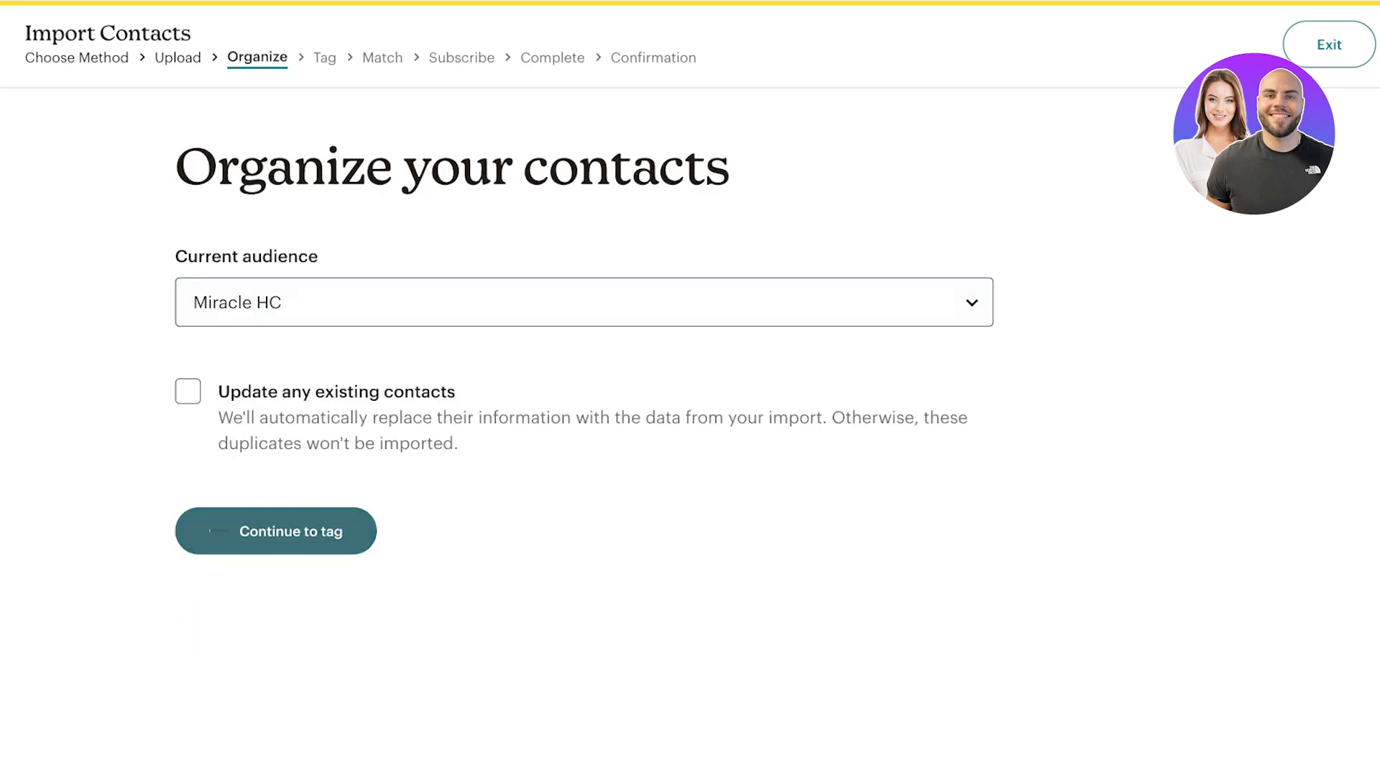
pyautogui.press('Return')
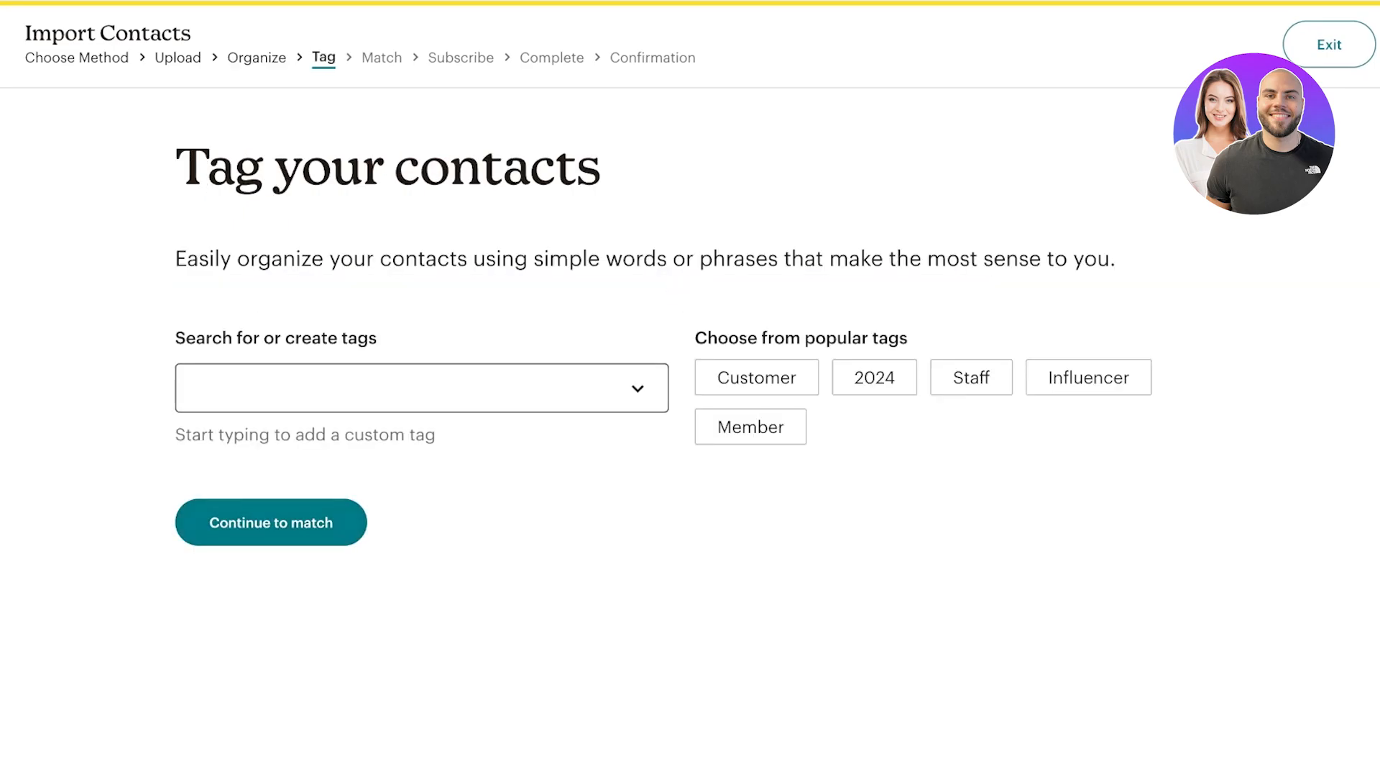
pyautogui.press('Tab')
pyautogui.press('Return')
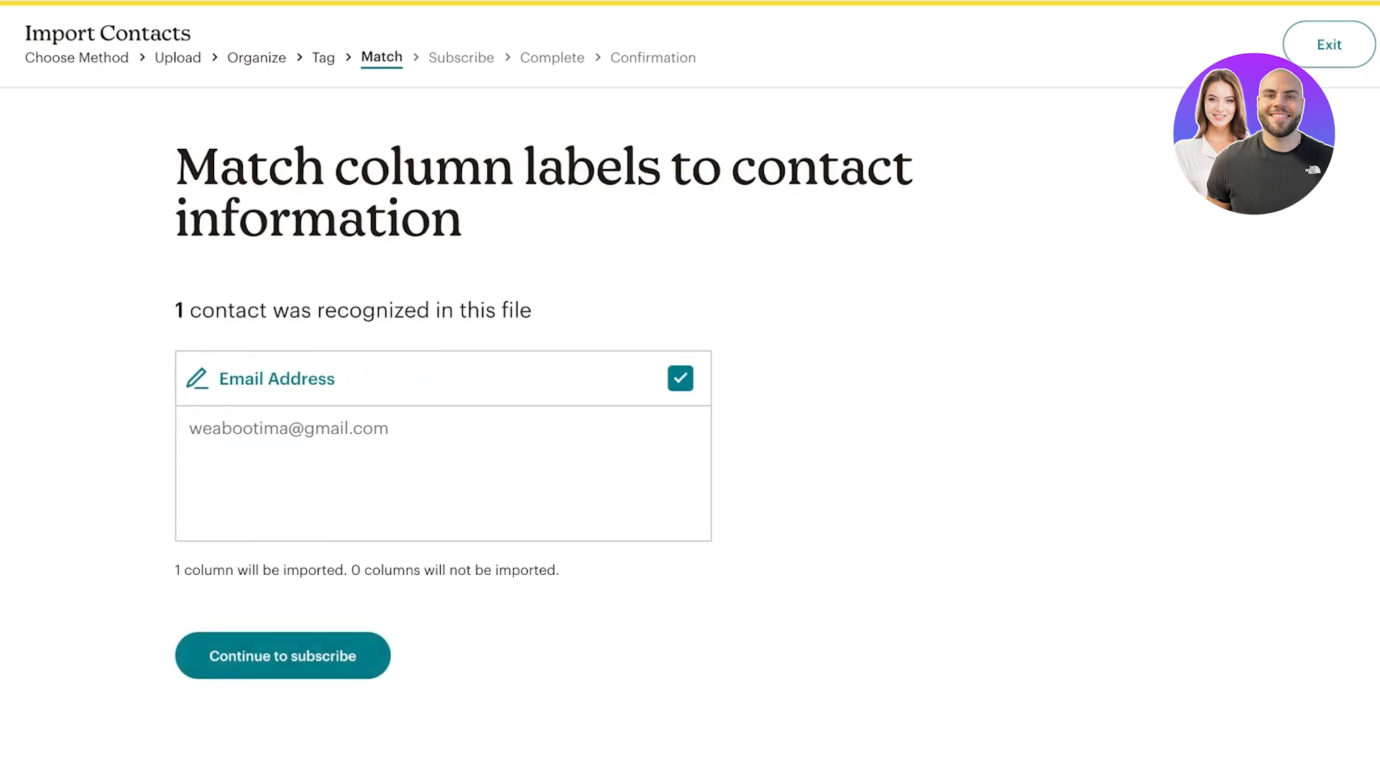
pyautogui.press('Tab')
pyautogui.press('Return')
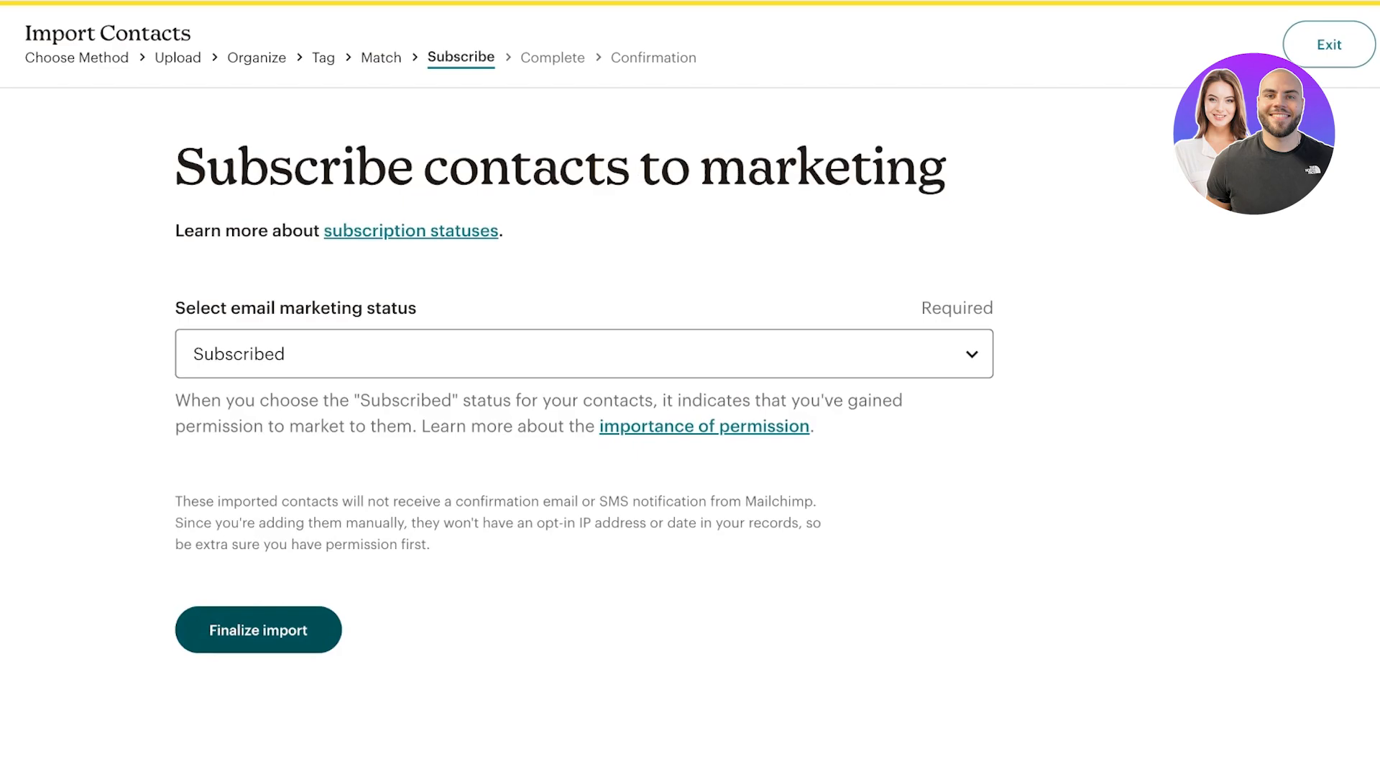
pyautogui.press('Return')
pyautogui.press('Tab')
pyautogui.press('Return')
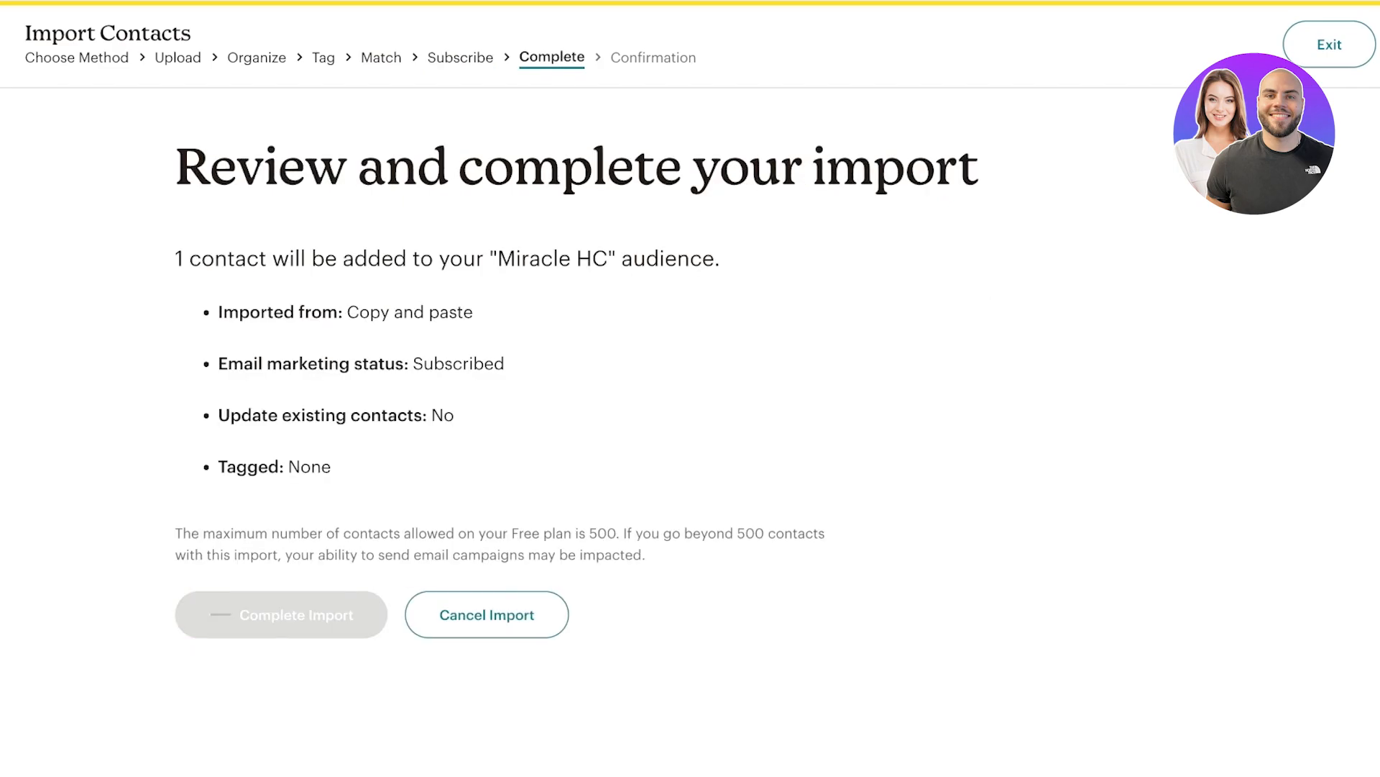
pyautogui.press('Tab')
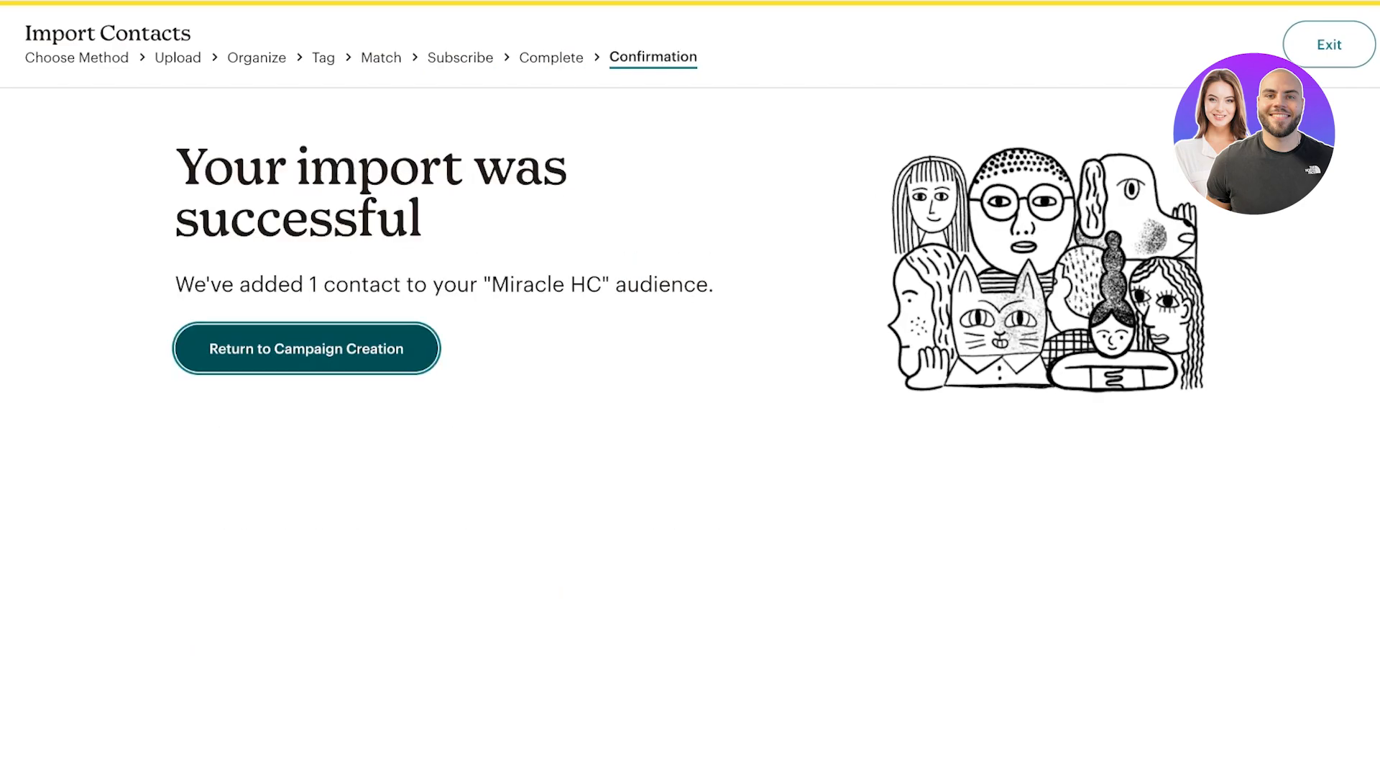
pyautogui.press('Return')
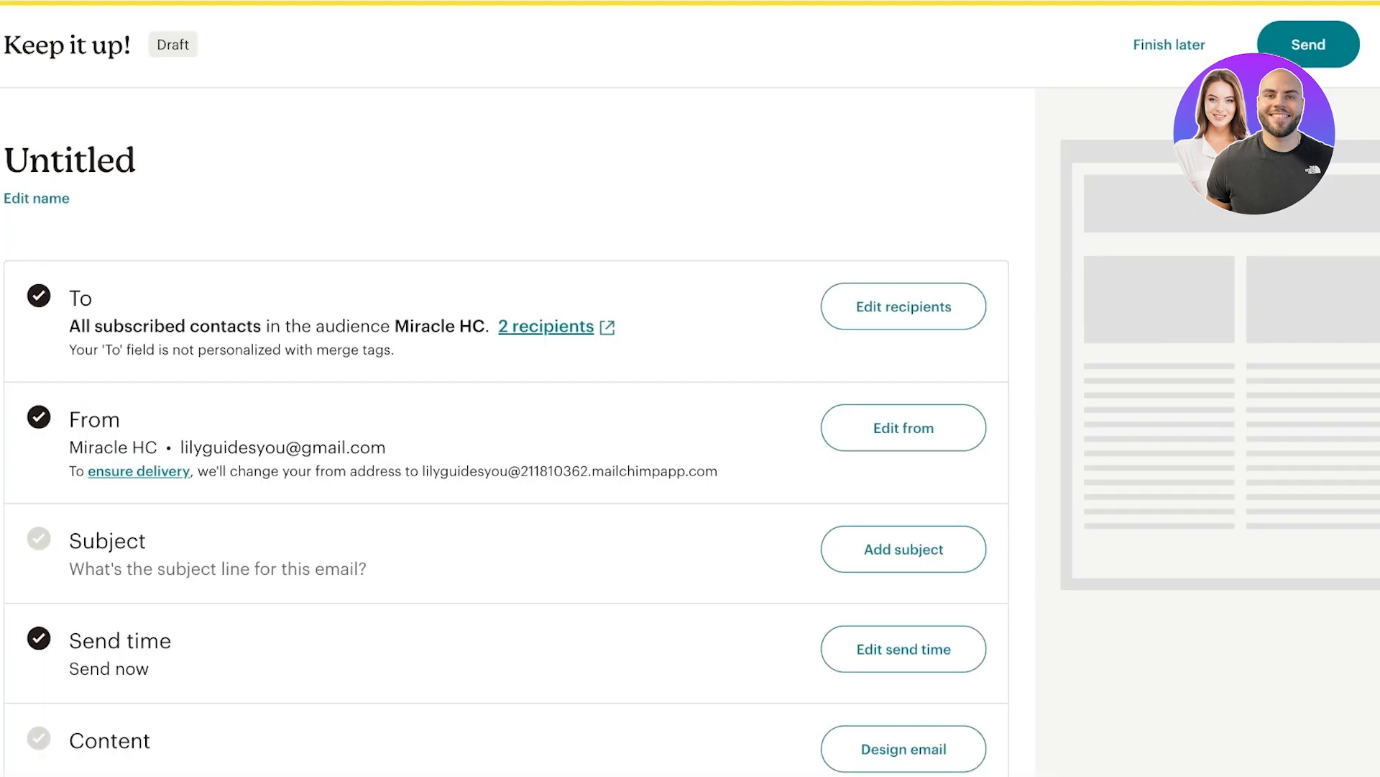
# Replace the From name with 'Lilys' and save the sender details.
pyautogui.scroll(-1, 503, 431)
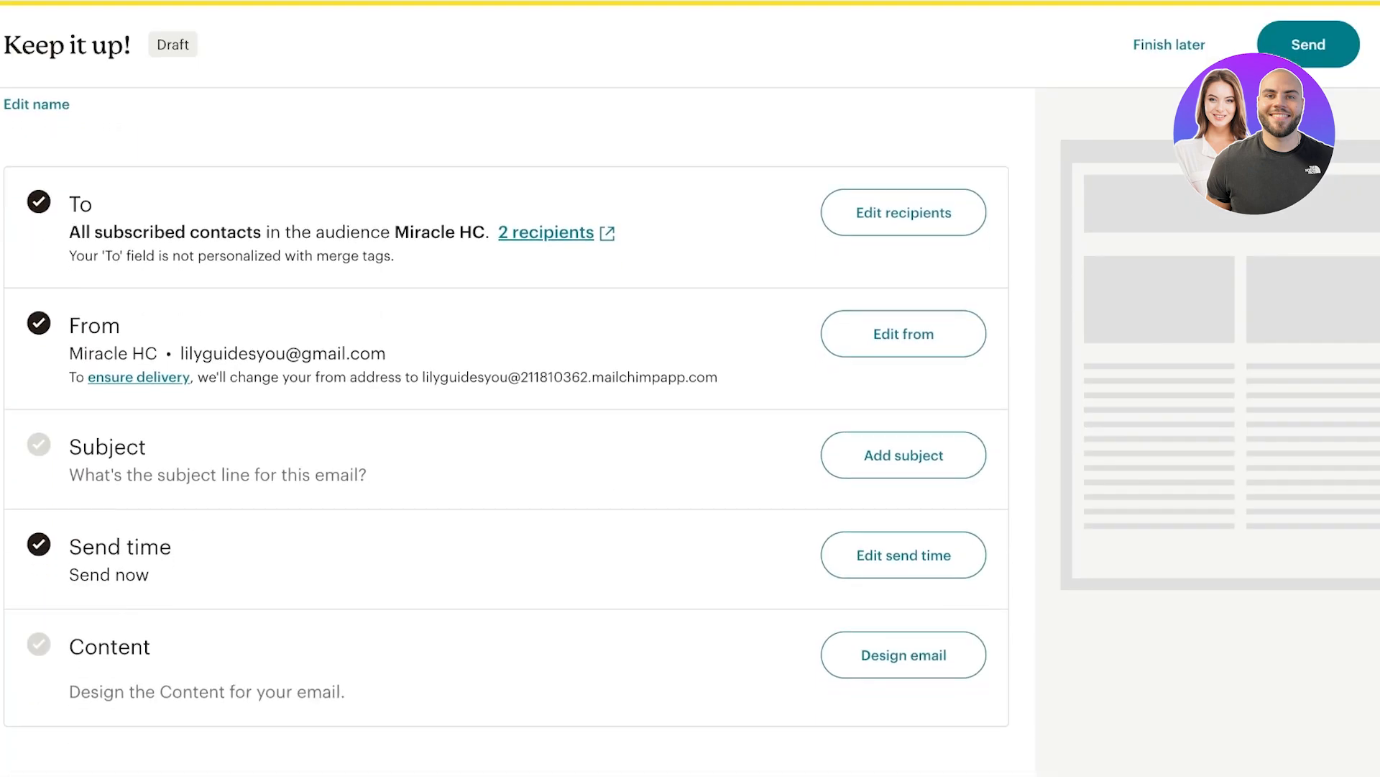
pyautogui.click(904, 334)
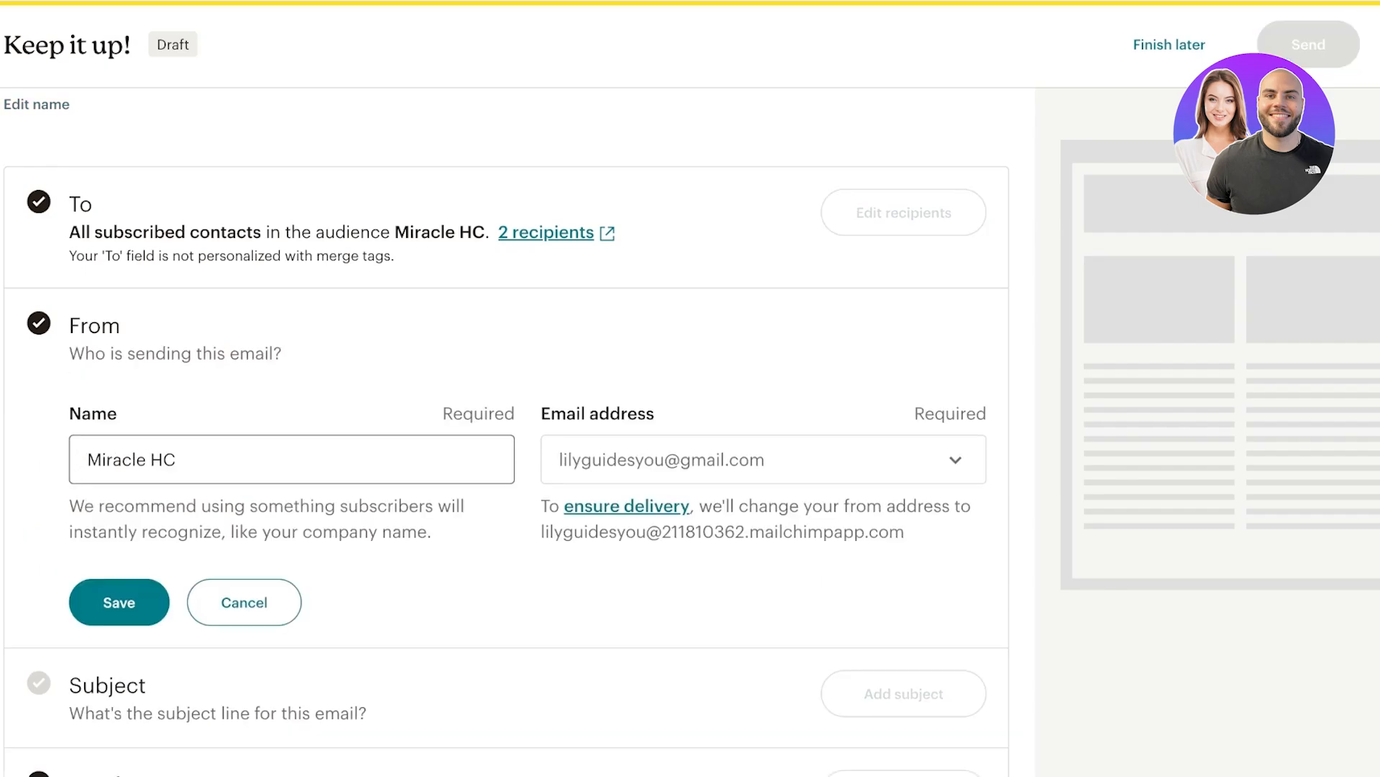
pyautogui.tripleClick(132, 460)
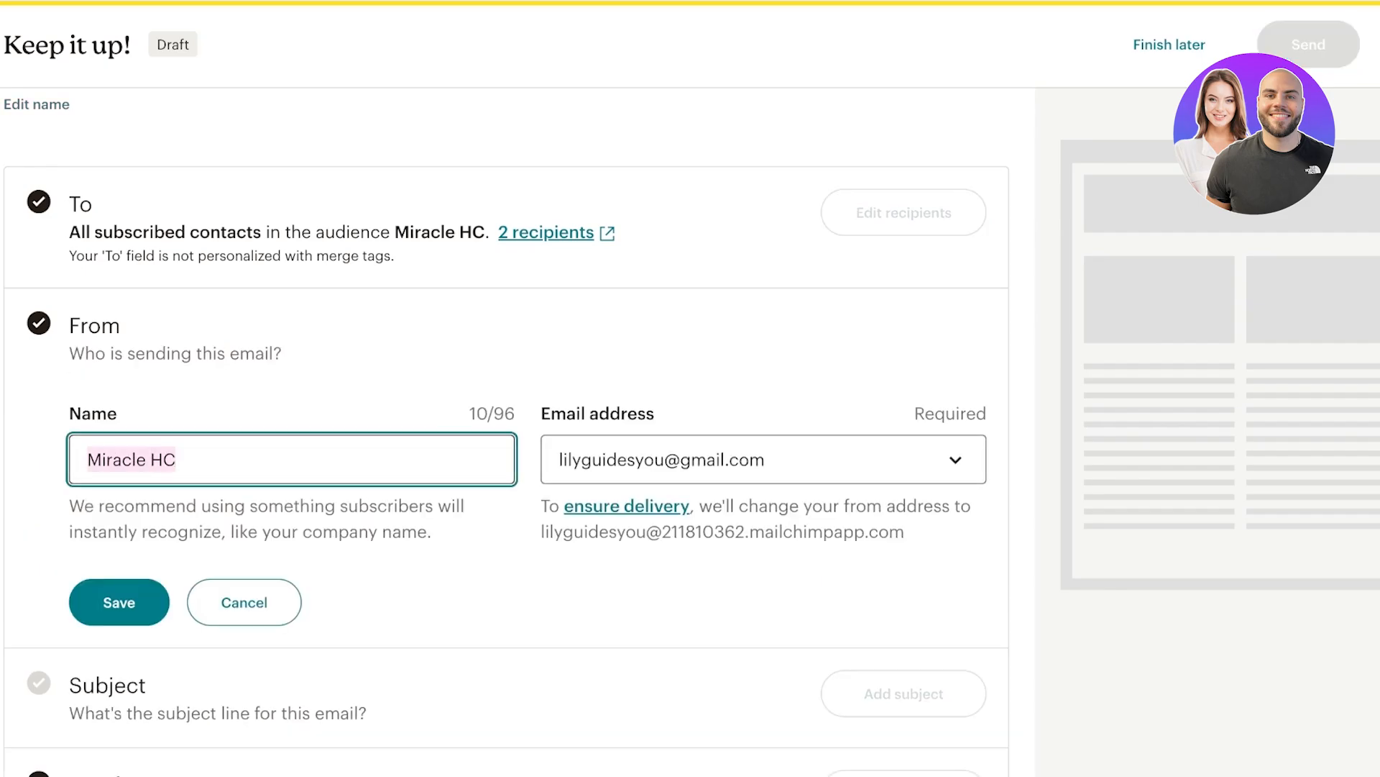
pyautogui.write('A')
pyautogui.press('BackSpace')
pyautogui.write('Li')
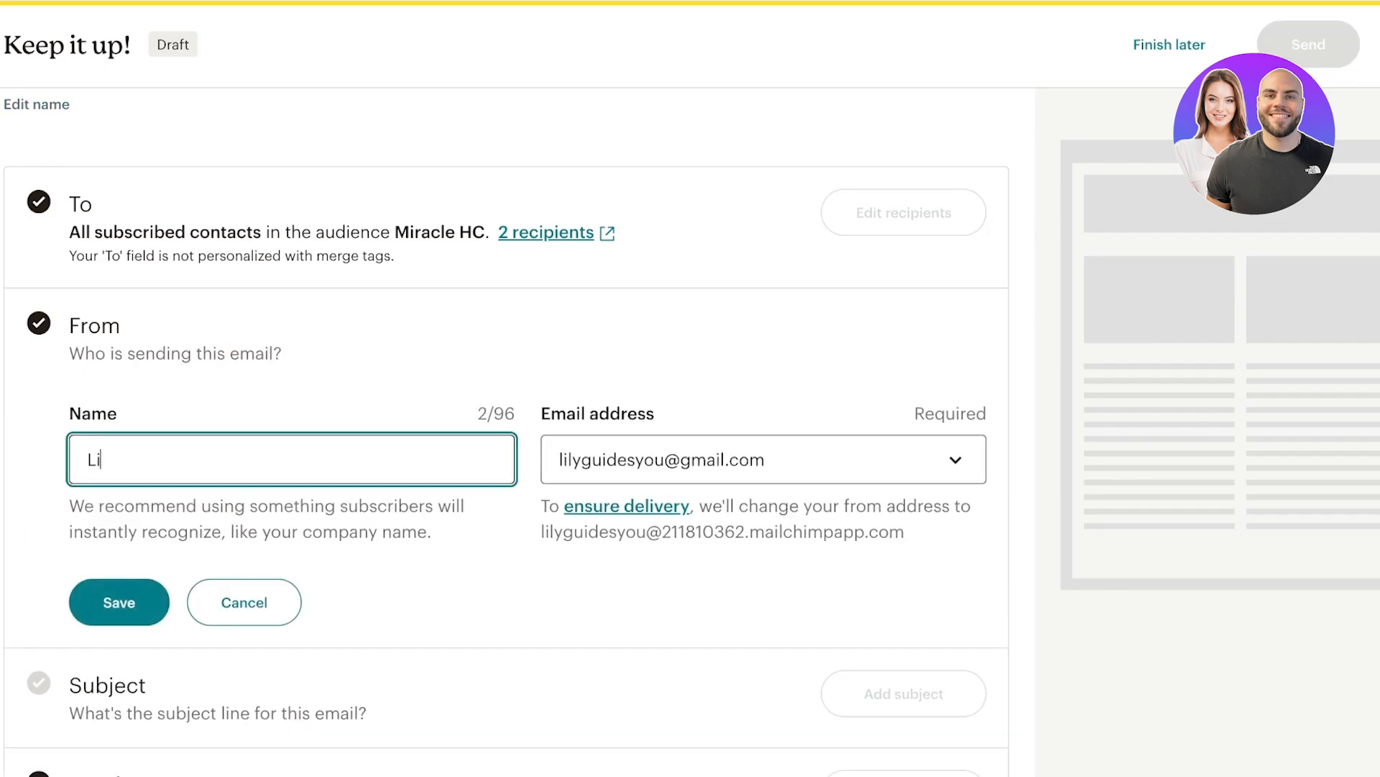
pyautogui.write('lys')
pyautogui.scroll(-4, 503, 431)
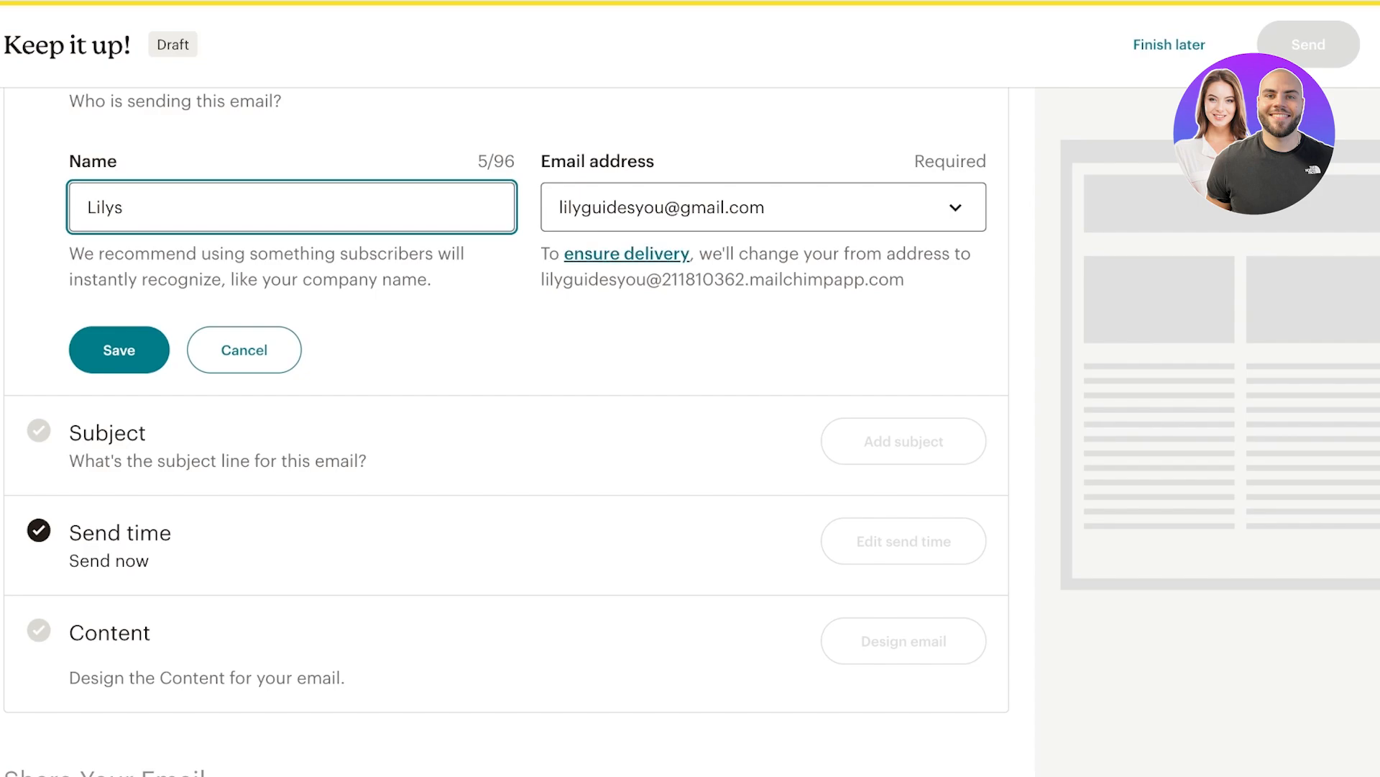
pyautogui.moveTo(541, 279); pyautogui.dragTo(905, 279)
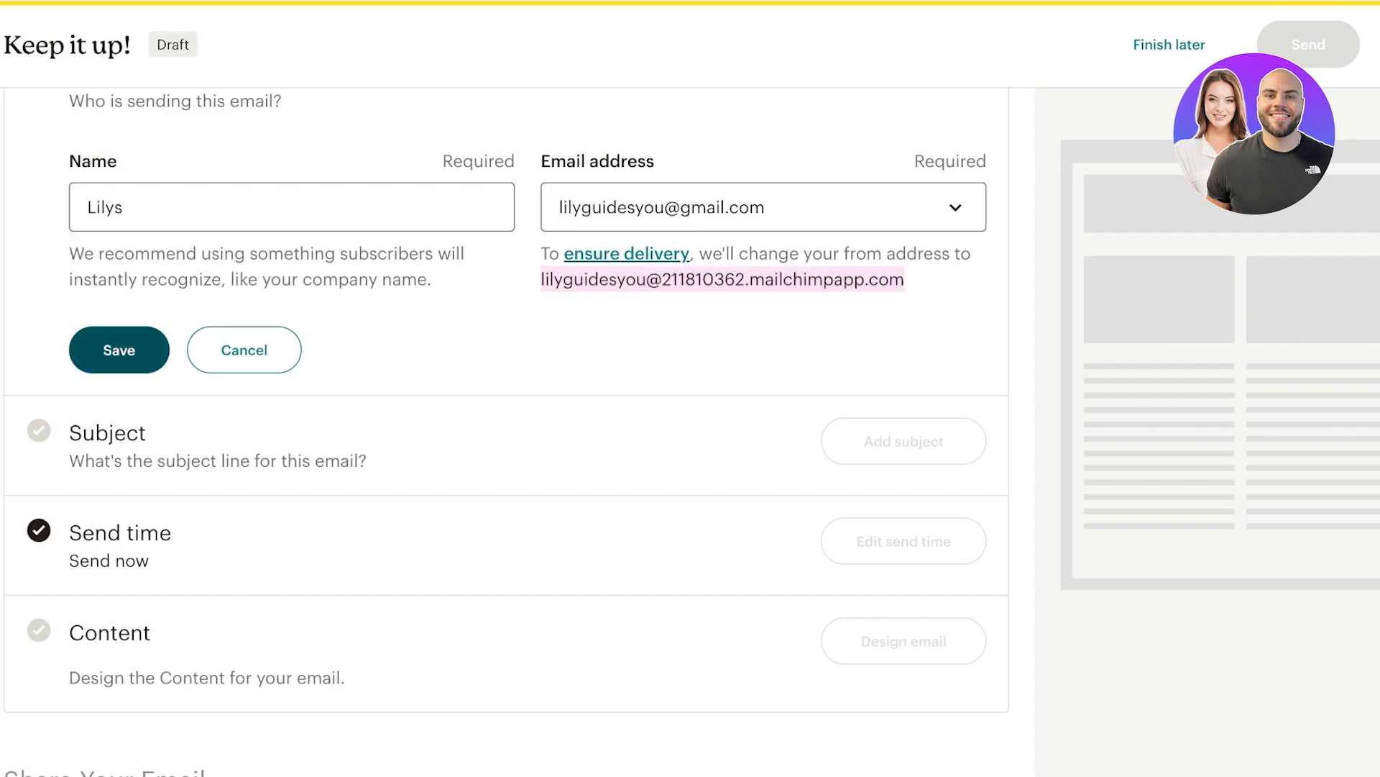
pyautogui.click(119, 350)
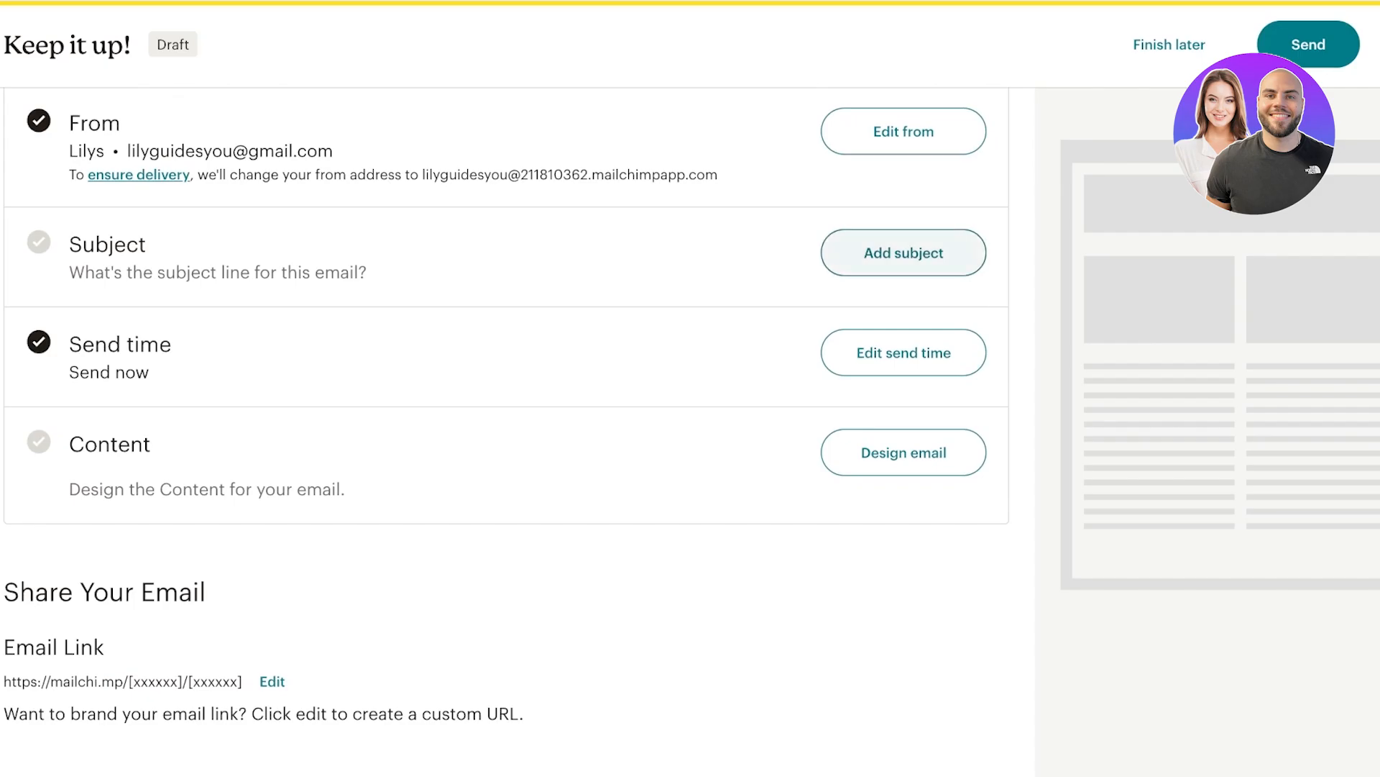
# Enter the subject line 'LILYS Winter Fashion Newsletter'.
pyautogui.click(904, 252)
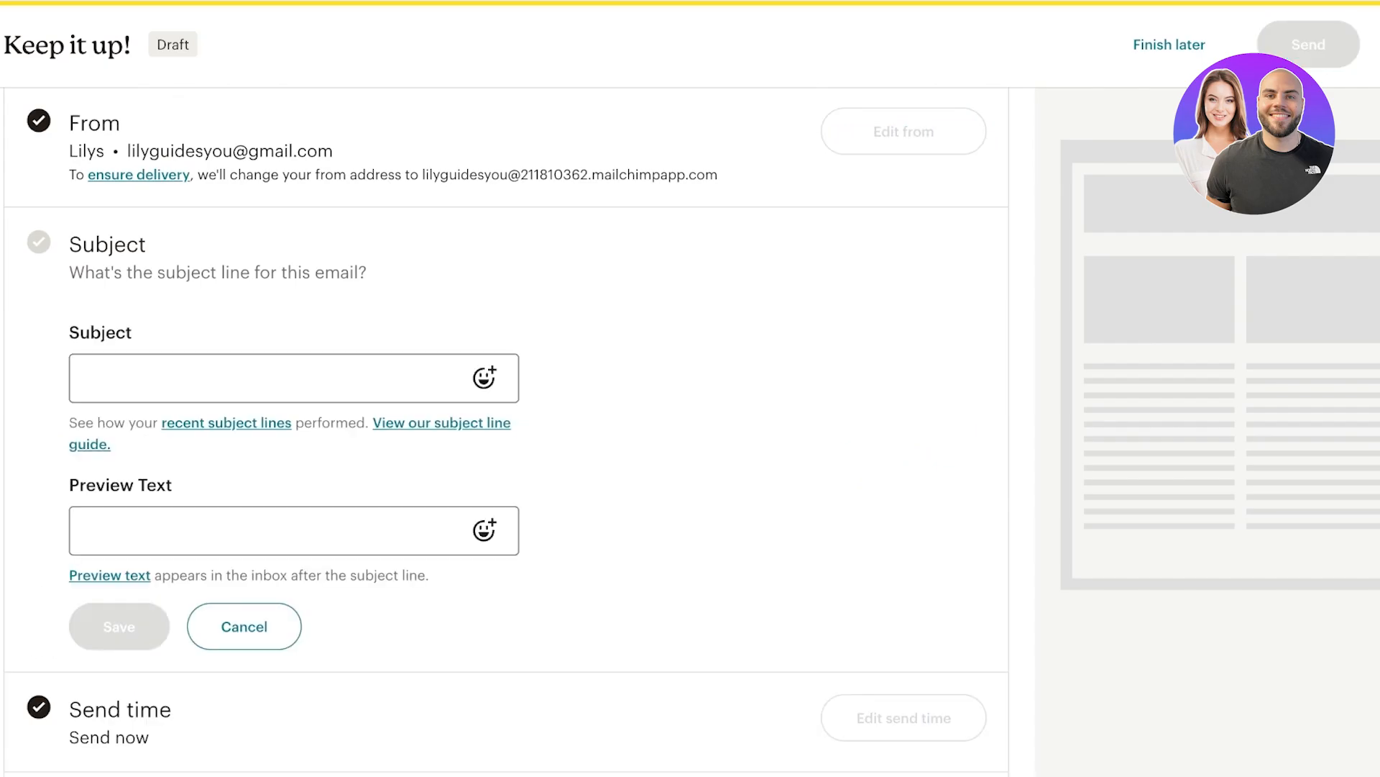
pyautogui.click(271, 379)
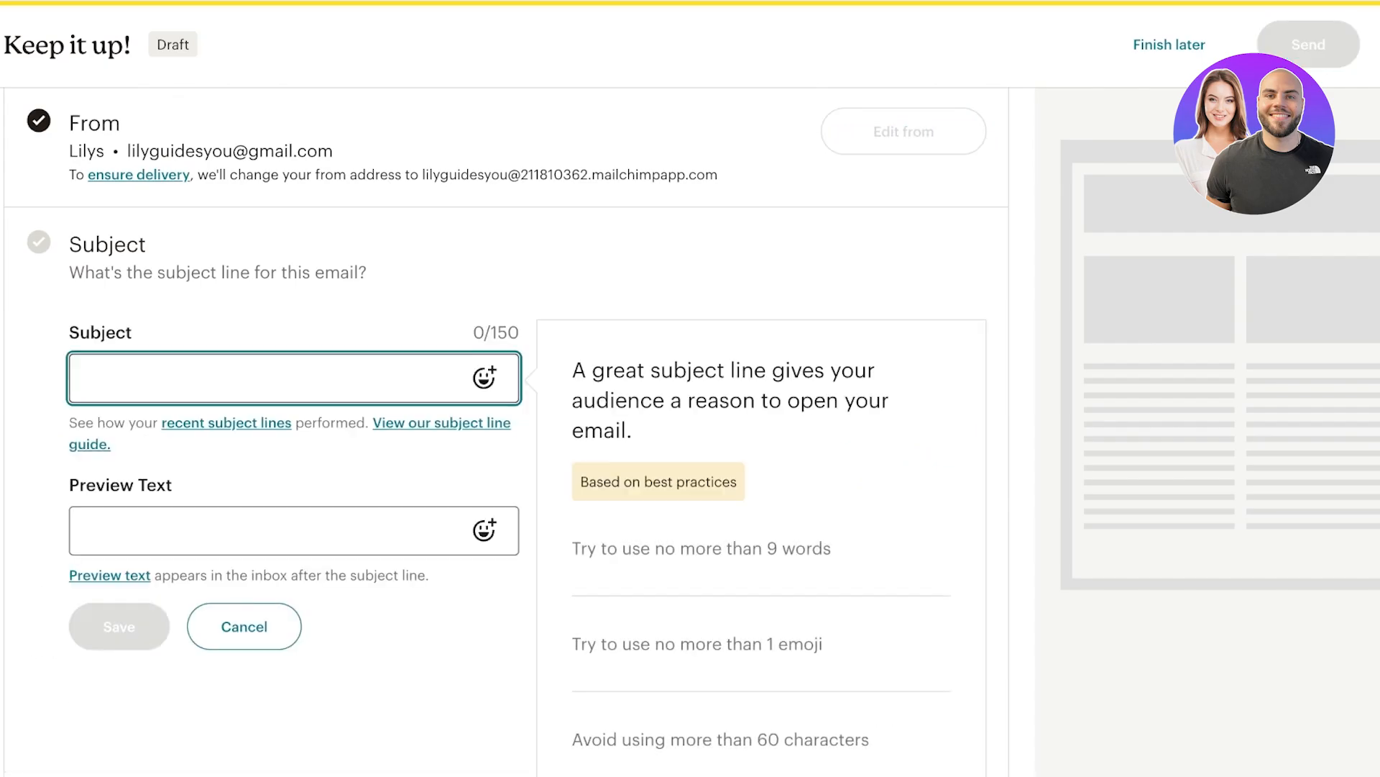
pyautogui.write('W')
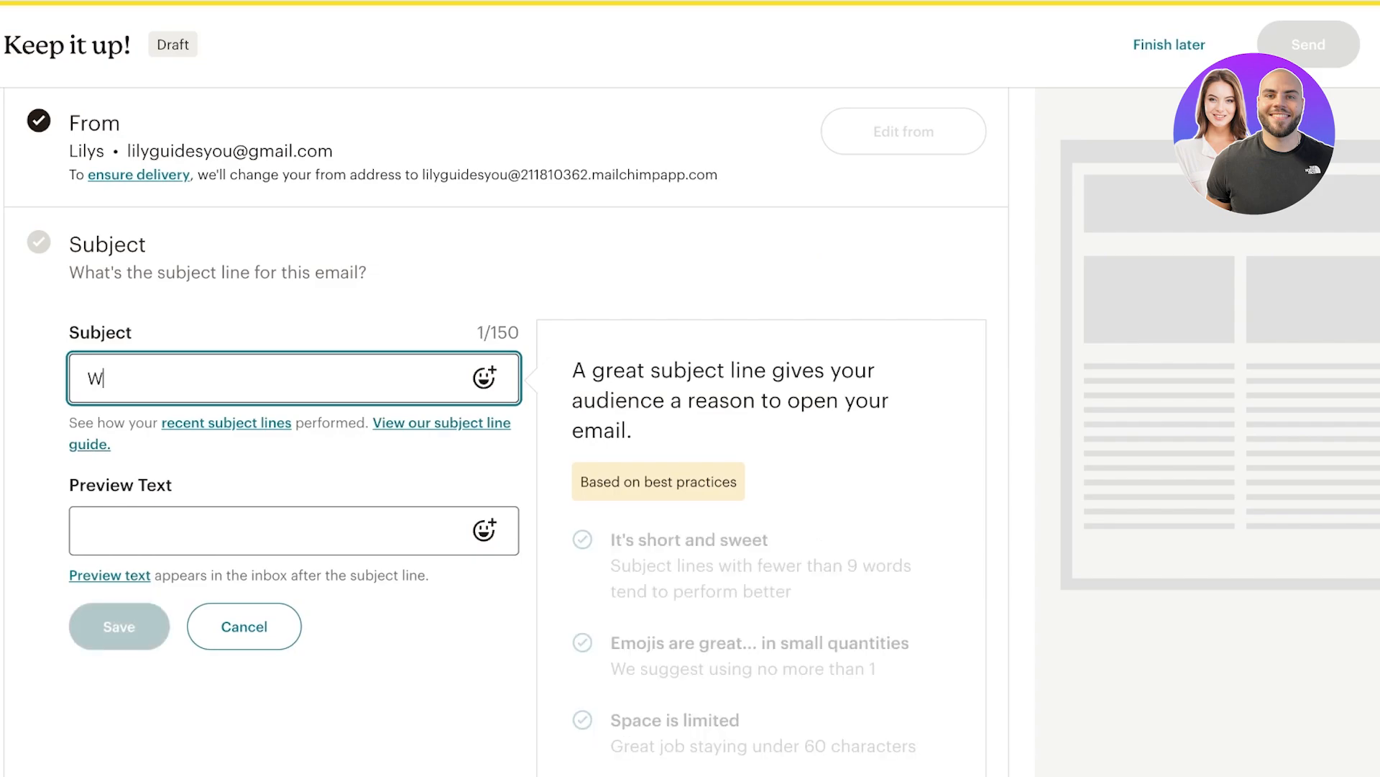
pyautogui.write('inter Fashion Newsletters')
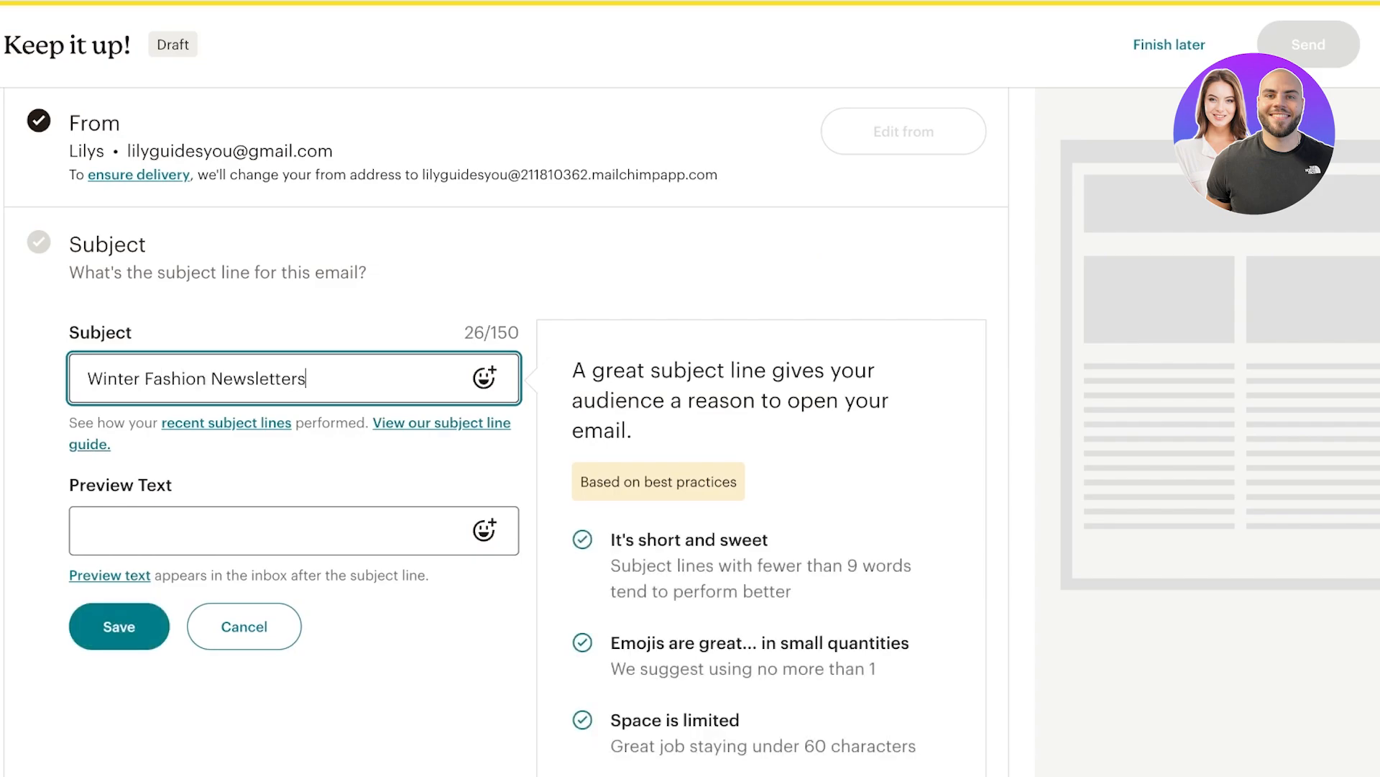
pyautogui.press('BackSpace')
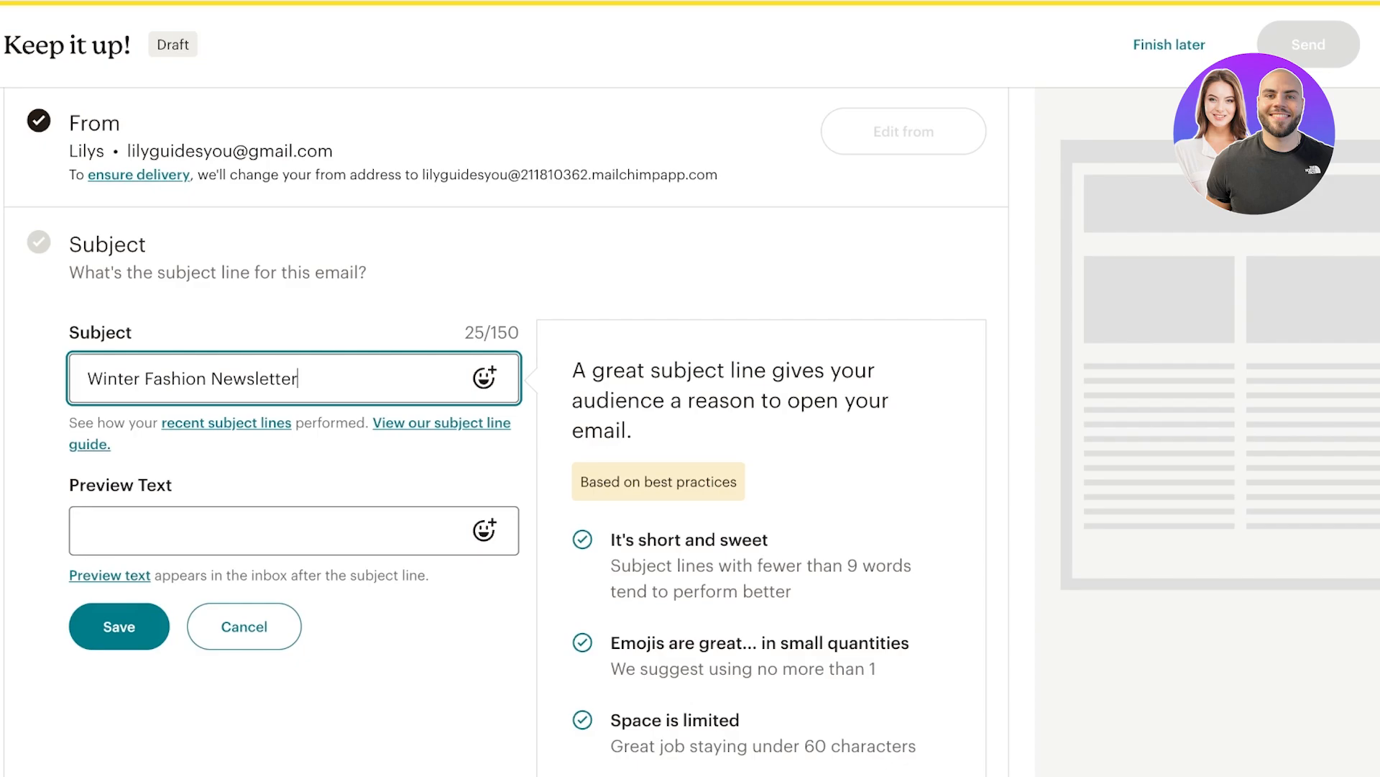
pyautogui.click(270, 530)
pyautogui.click(87, 378)
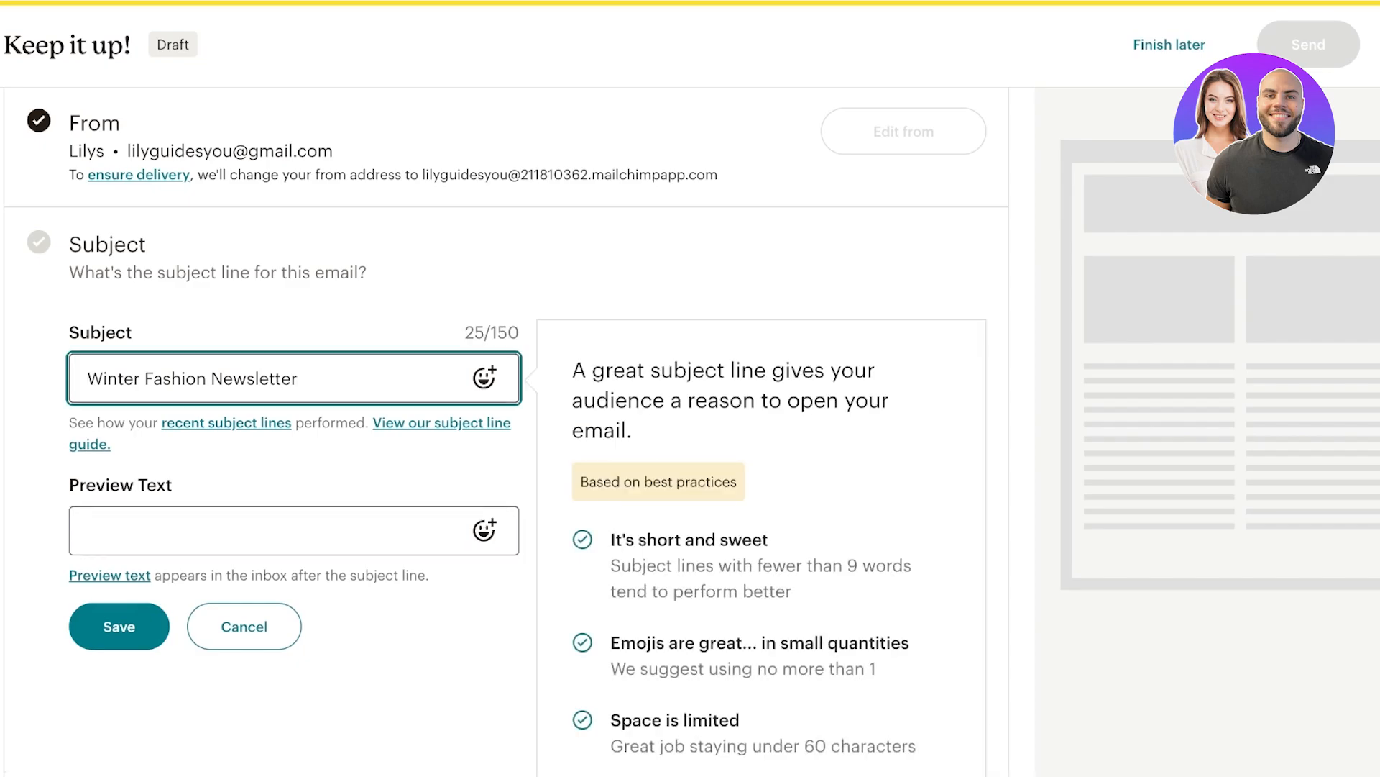
pyautogui.write('LILYS')
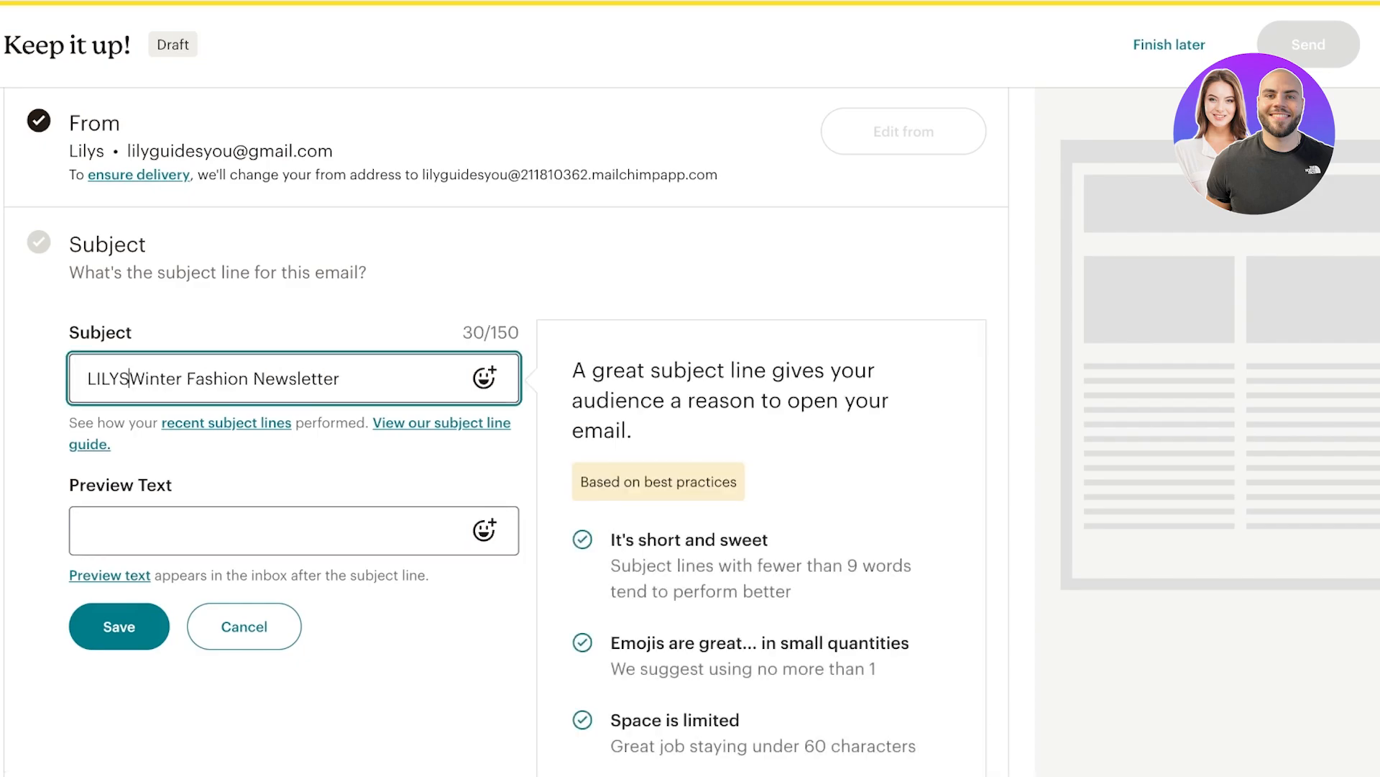
# Add preview text 'Its hot its colorful and its definately turning eyes' and save.
pyautogui.click(88, 531)
pyautogui.scroll(-1, 506, 432)
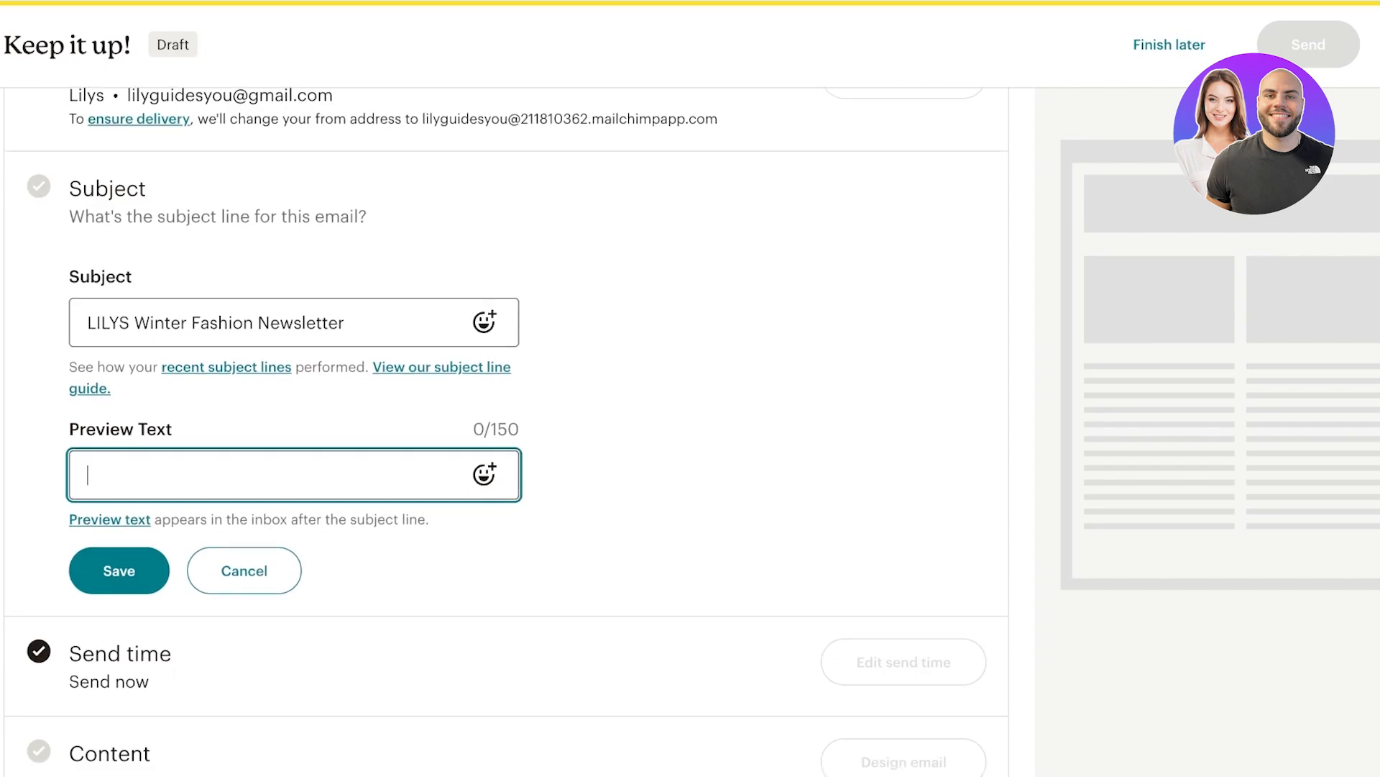
pyautogui.write('Its hot its colorf')
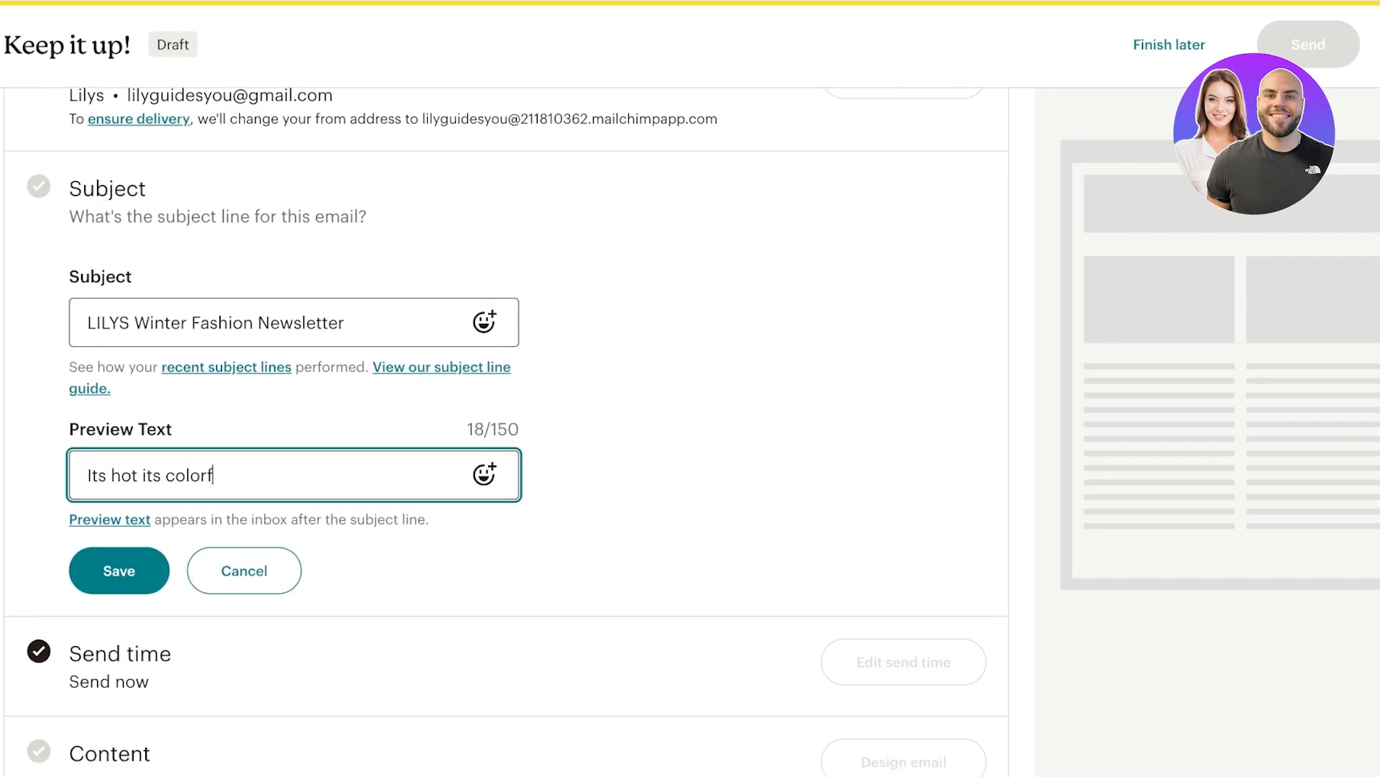
pyautogui.write('ul and its definately turing eyes')
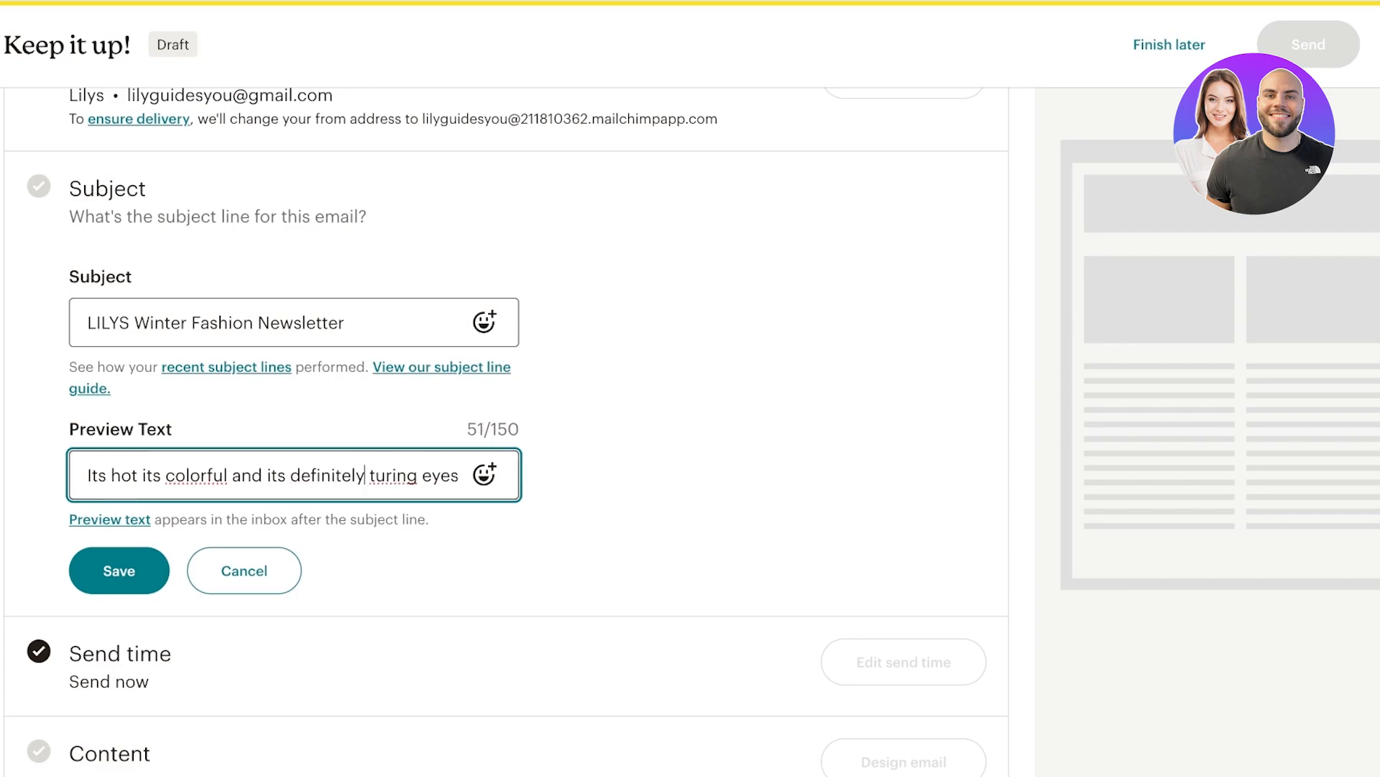
pyautogui.click(393, 475)
pyautogui.write('n')
pyautogui.scroll(-1, 503, 431)
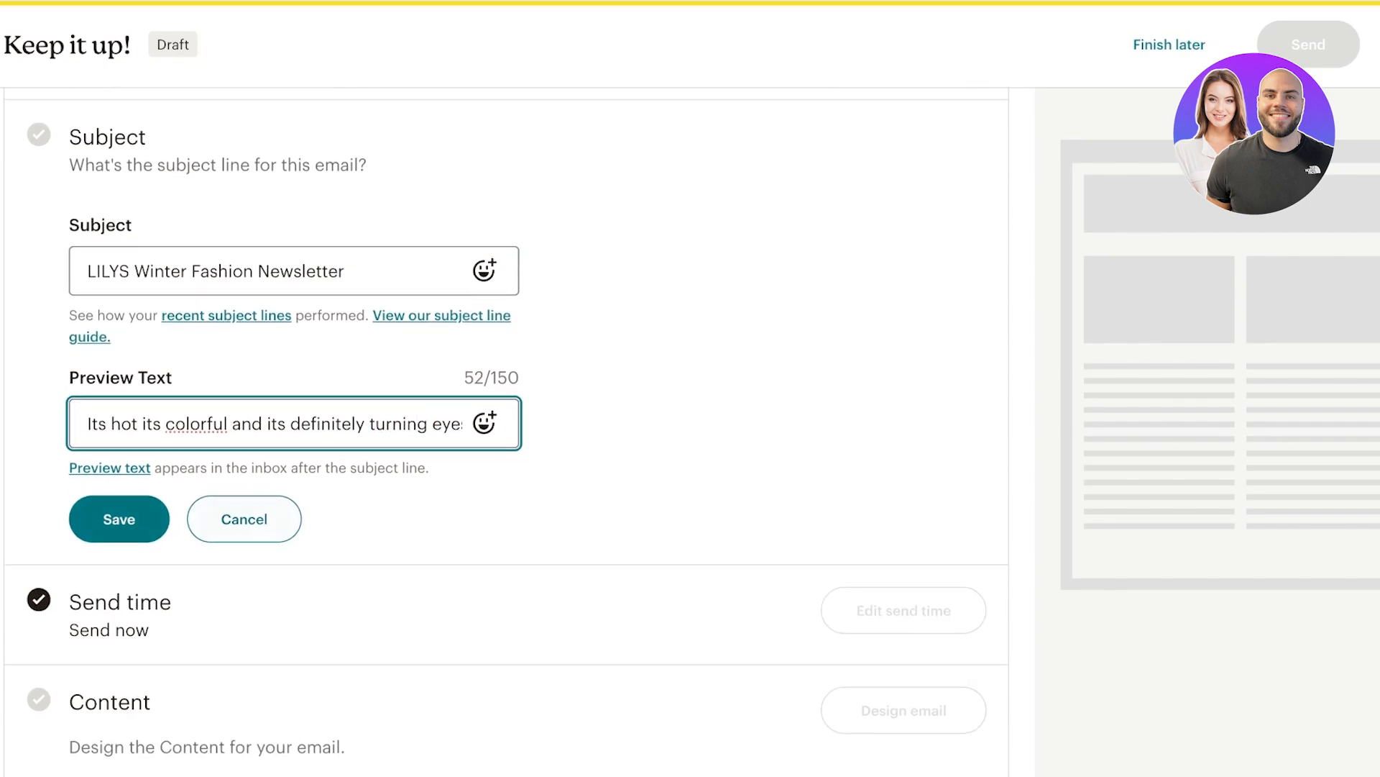
pyautogui.click(118, 518)
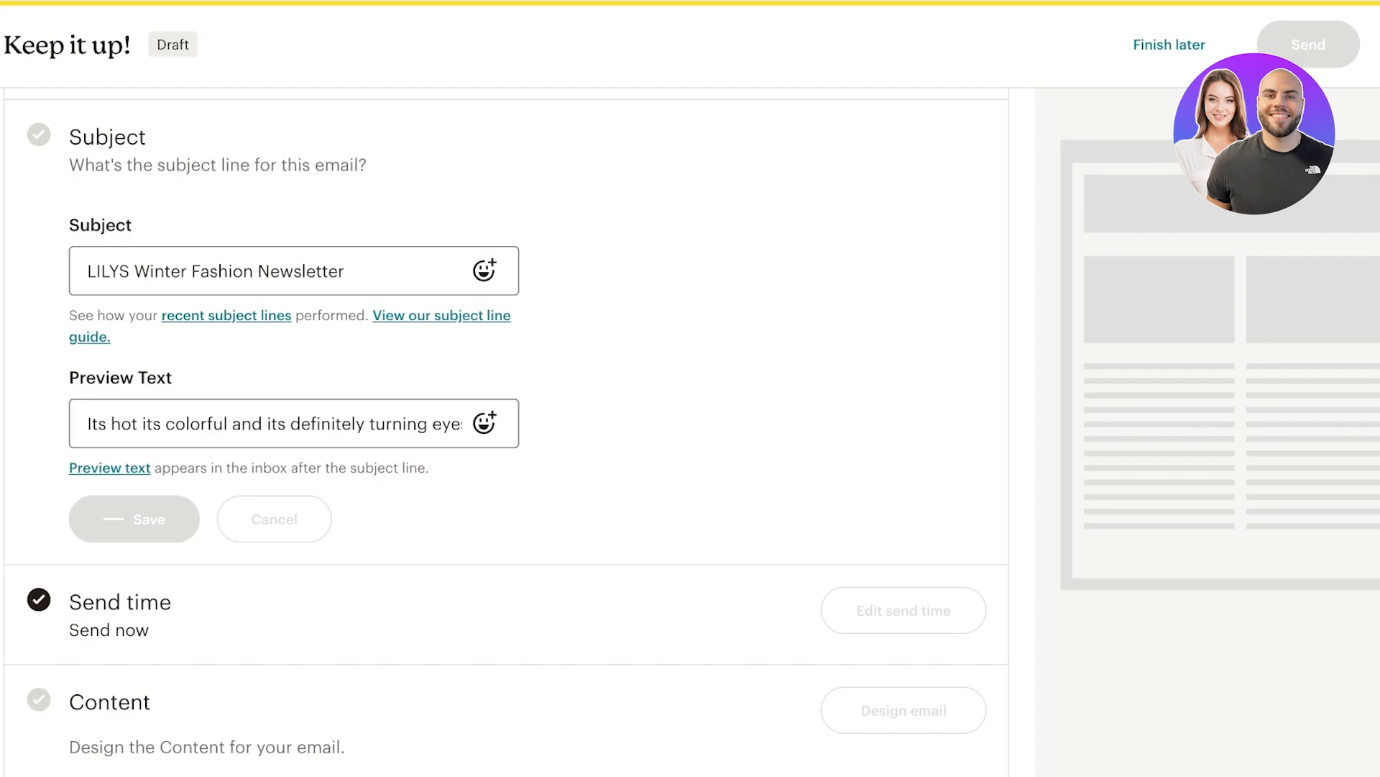
pyautogui.scroll(5, 504, 432)
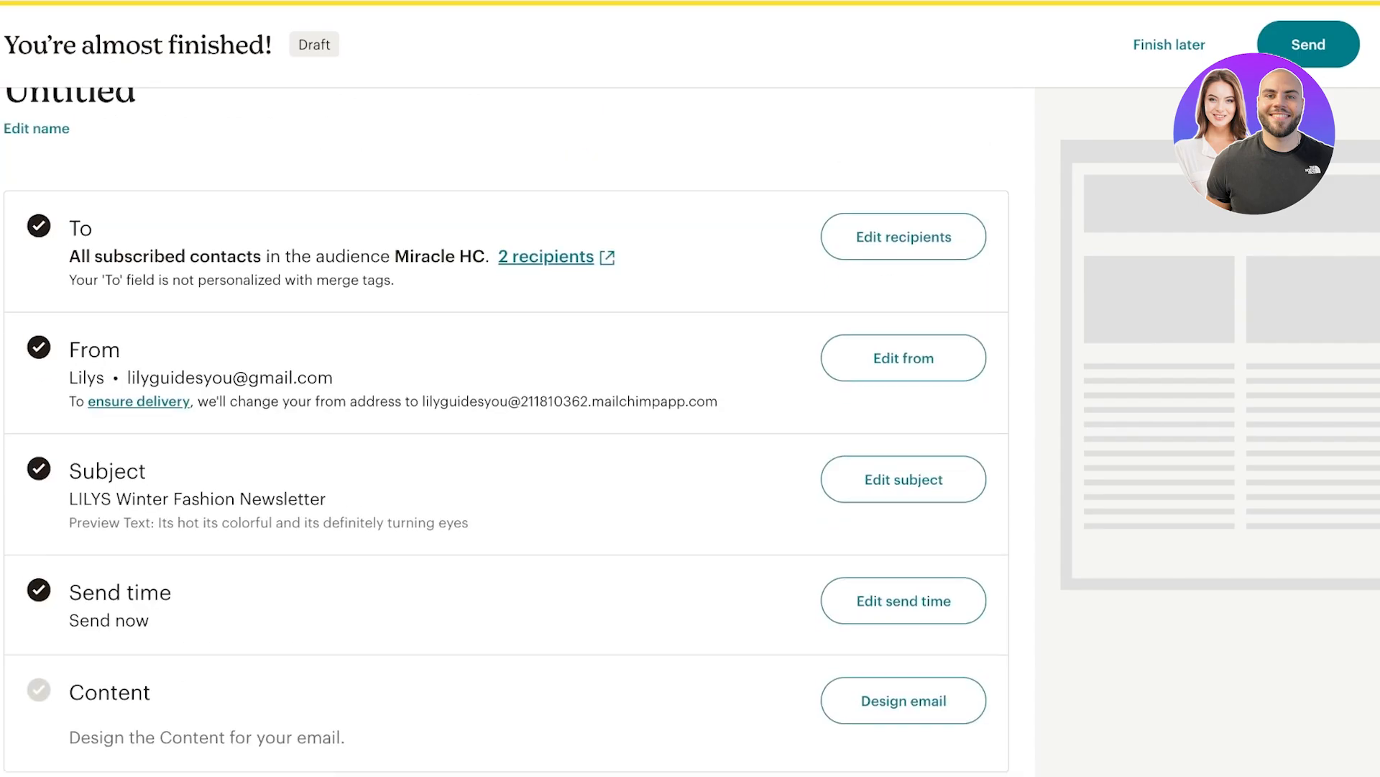
pyautogui.scroll(-3, 504, 432)
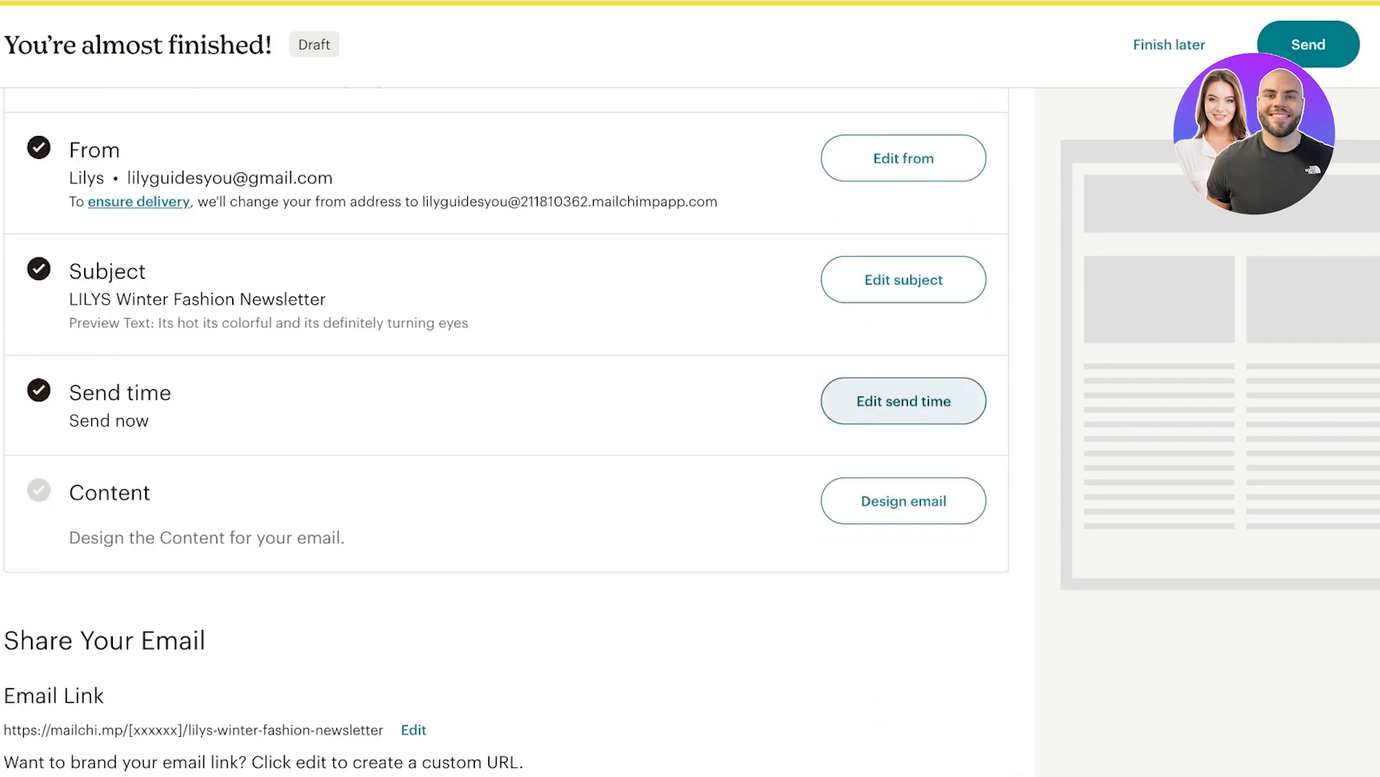
pyautogui.click(904, 400)
pyautogui.click(293, 509)
pyautogui.scroll(-3, 504, 432)
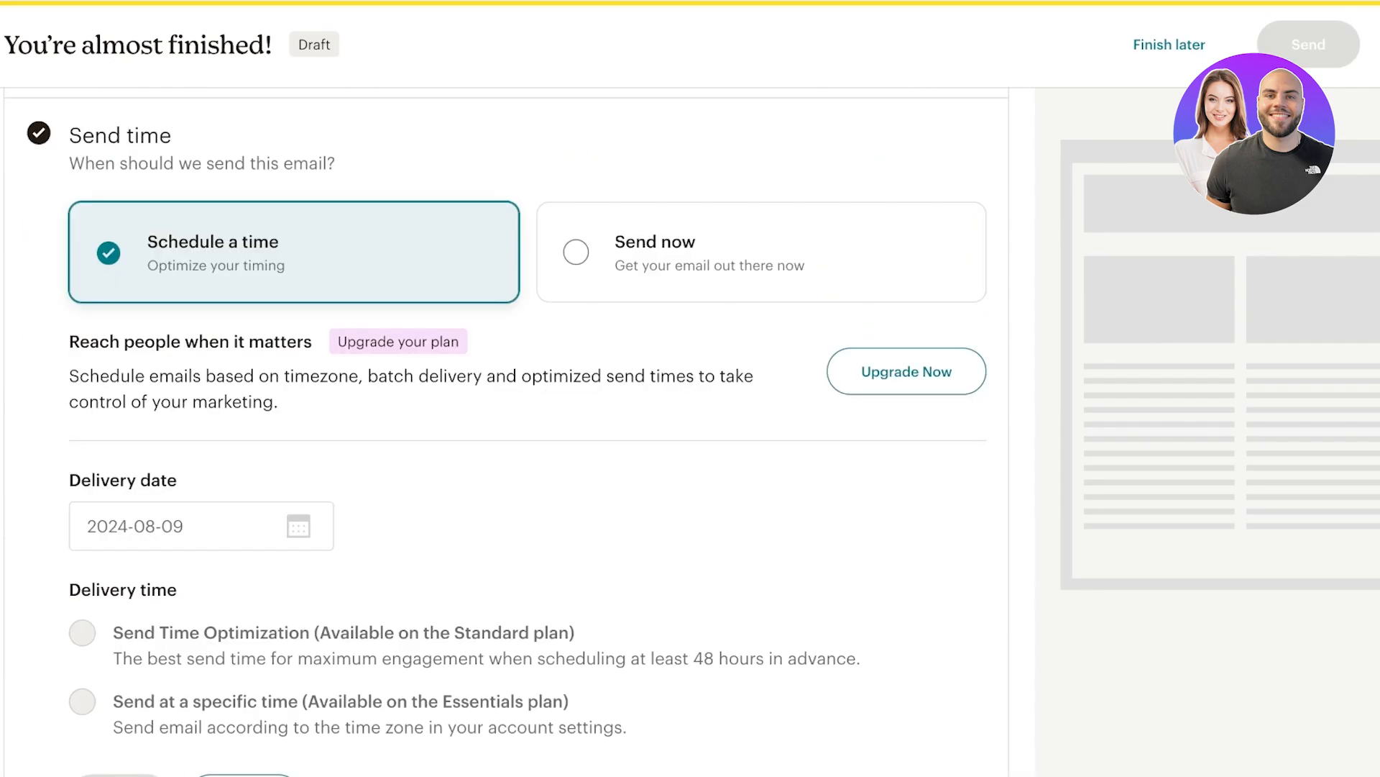
pyautogui.scroll(-1, 503, 431)
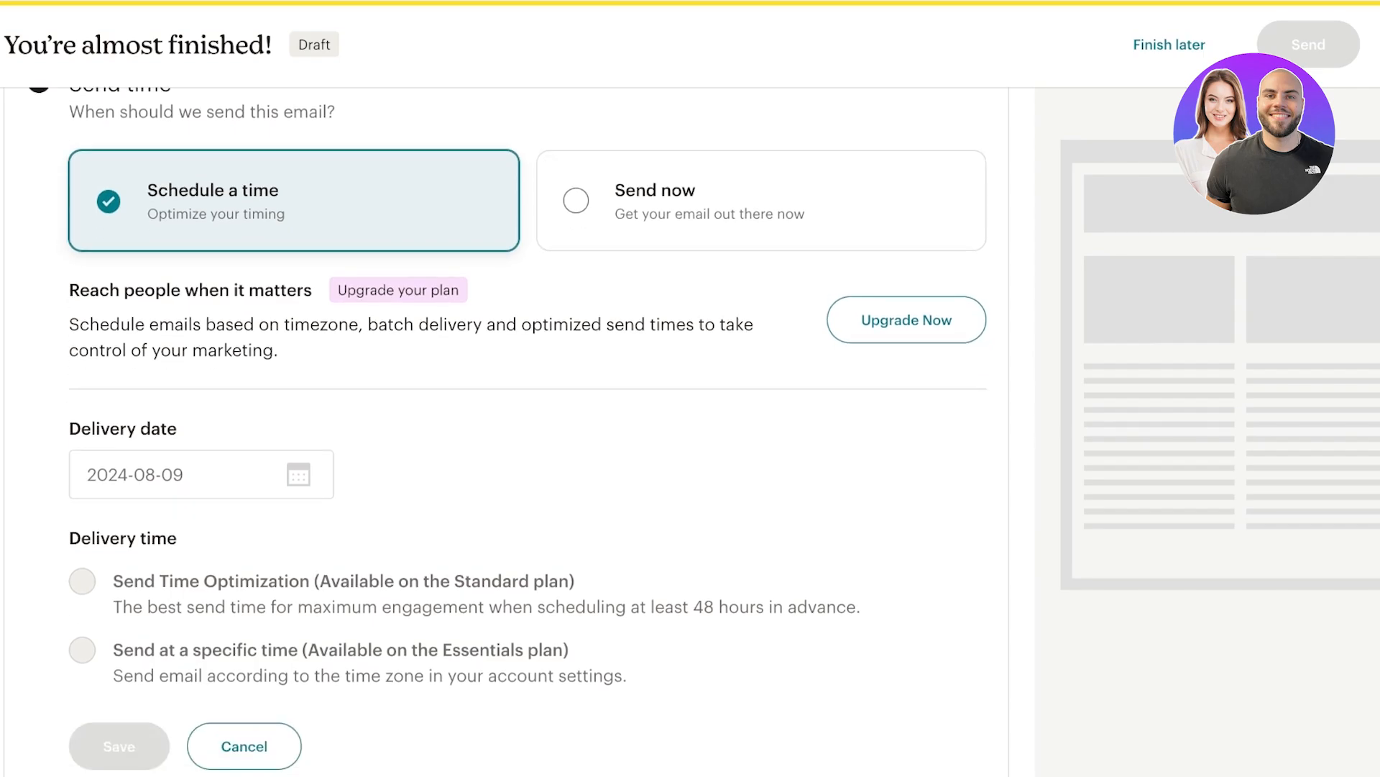
pyautogui.scroll(-1, 503, 432)
pyautogui.scroll(-4, 503, 432)
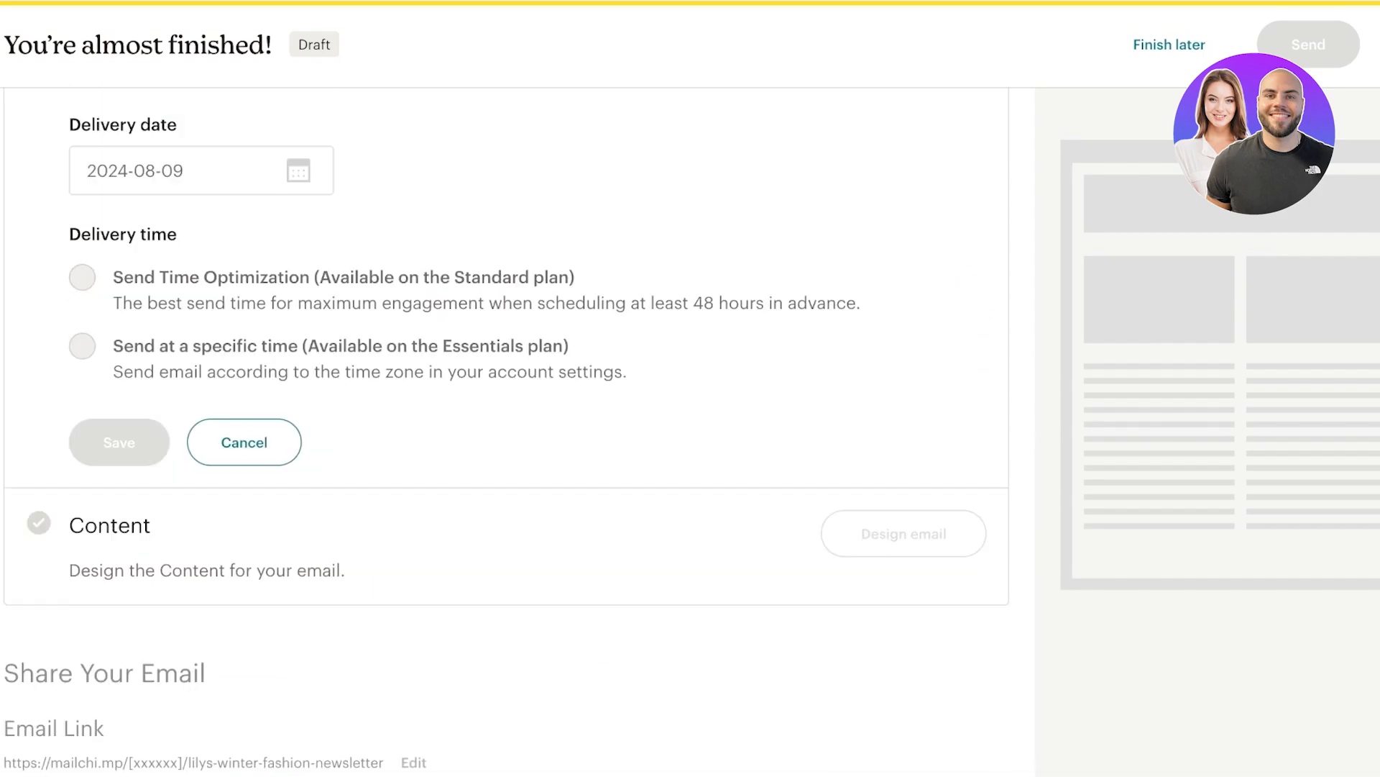
pyautogui.click(243, 367)
pyautogui.scroll(6, 503, 431)
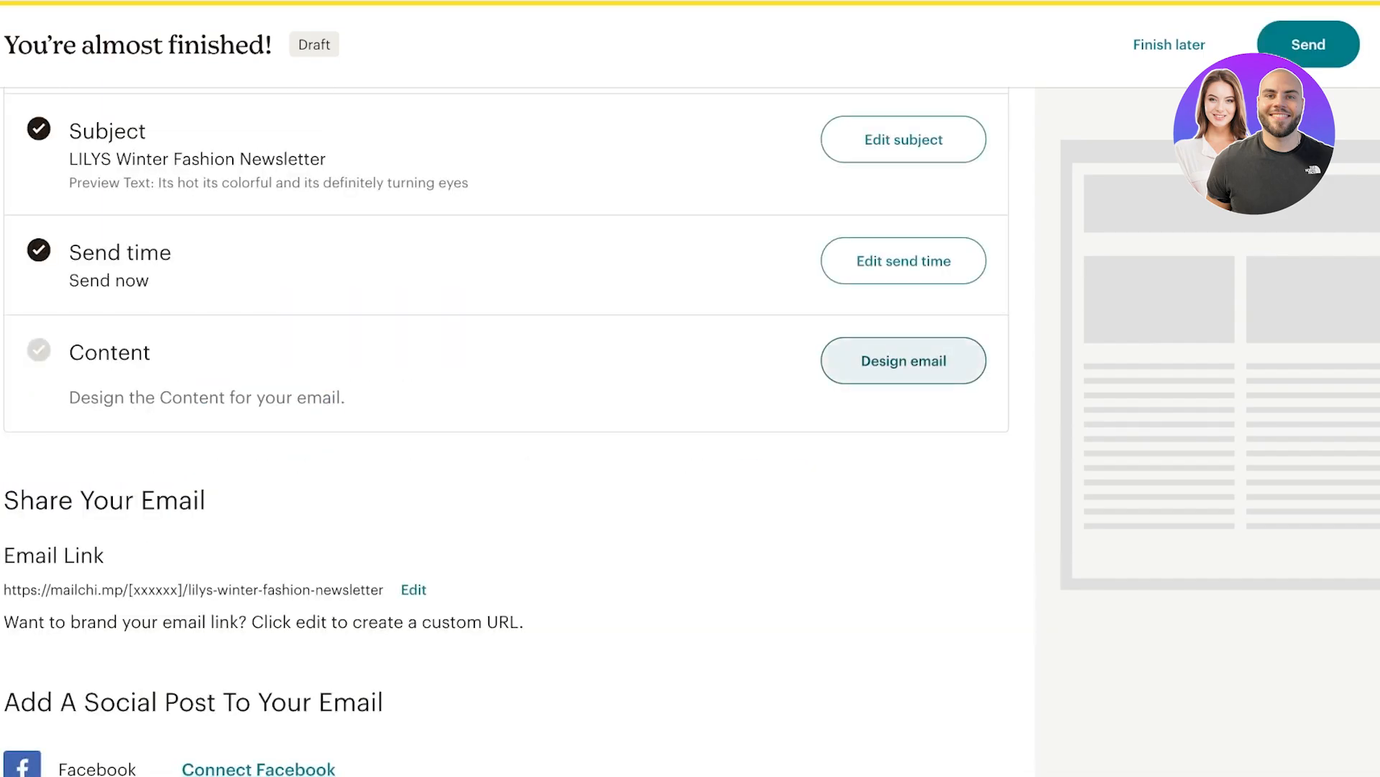
pyautogui.scroll(5, 503, 431)
pyautogui.scroll(-8, 504, 431)
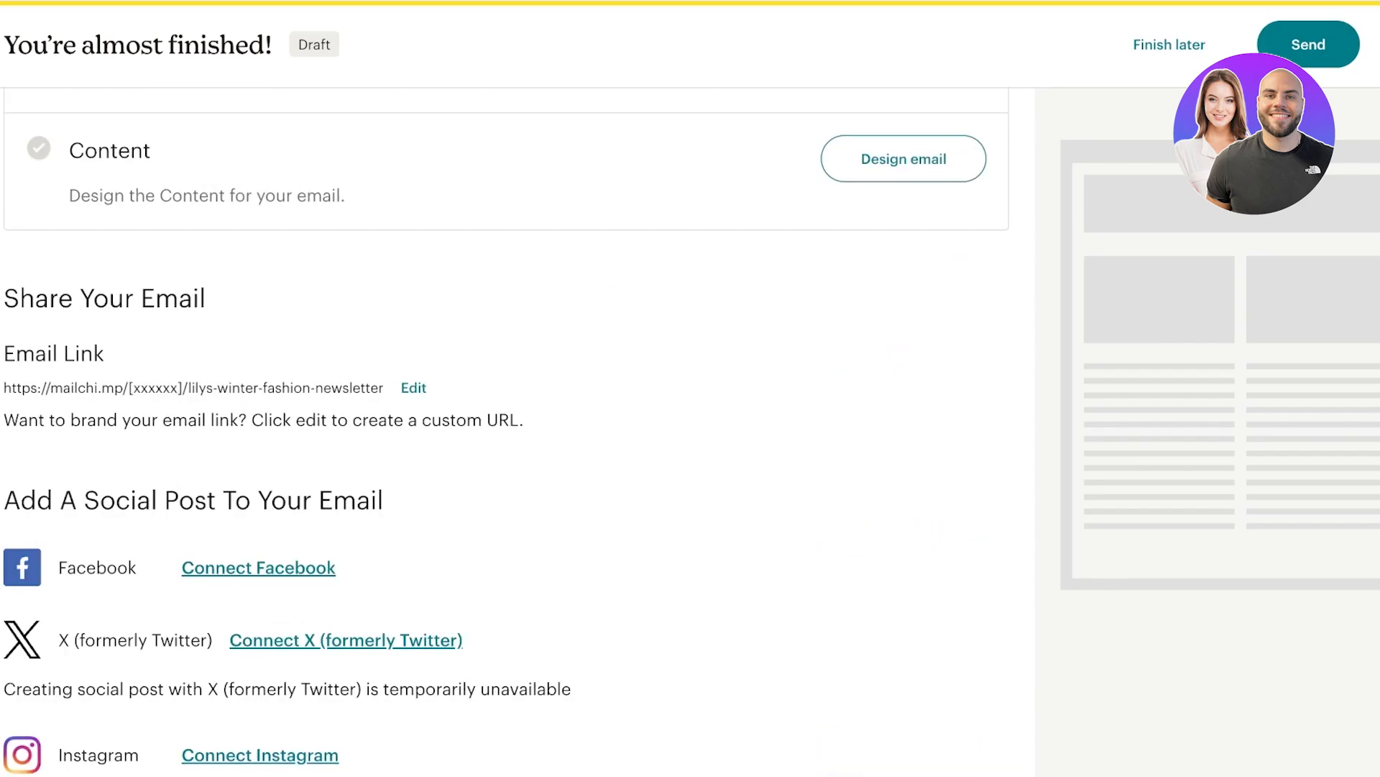
pyautogui.scroll(3, 503, 431)
# Open Design email and browse the 137 templates, including Bold, Minimal and Gallery.
pyautogui.click(903, 350)
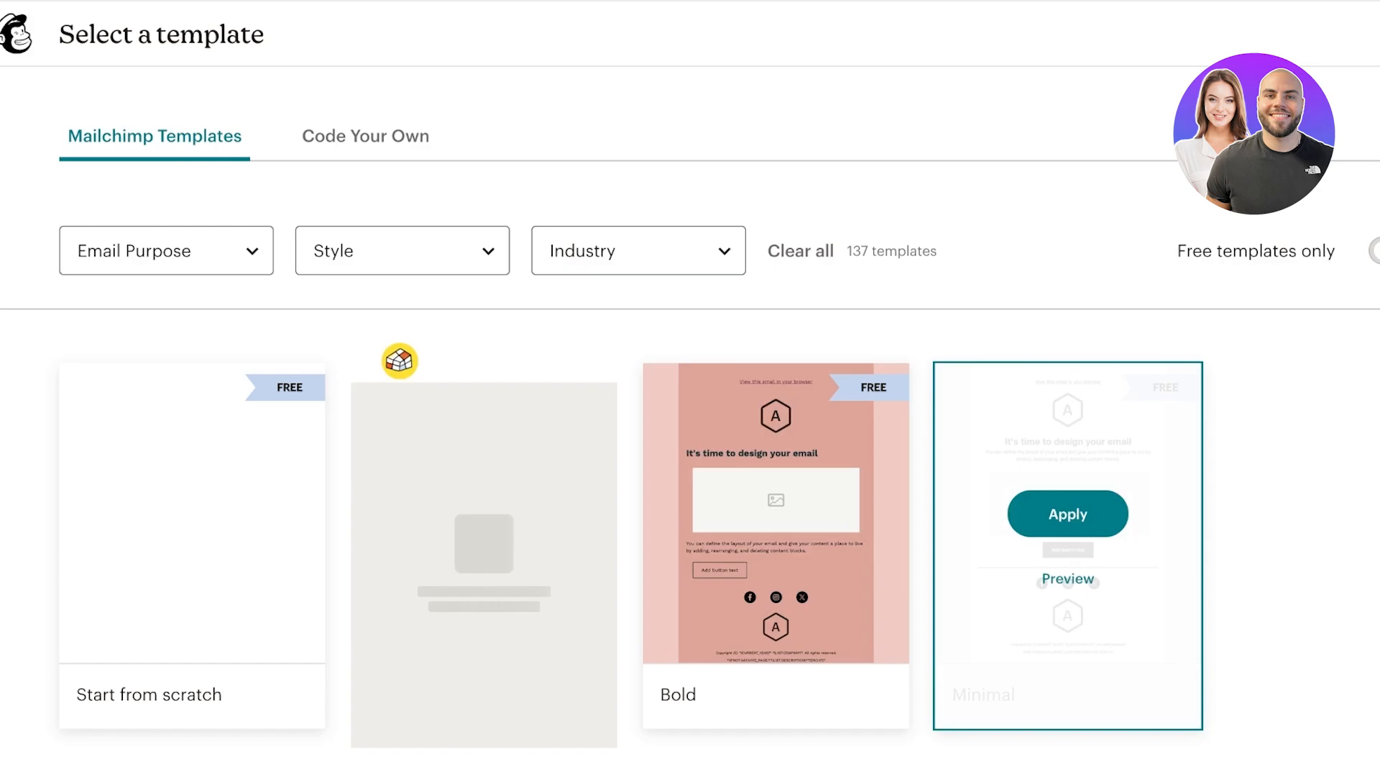
pyautogui.scroll(-2, 691, 431)
pyautogui.moveTo(192, 425)
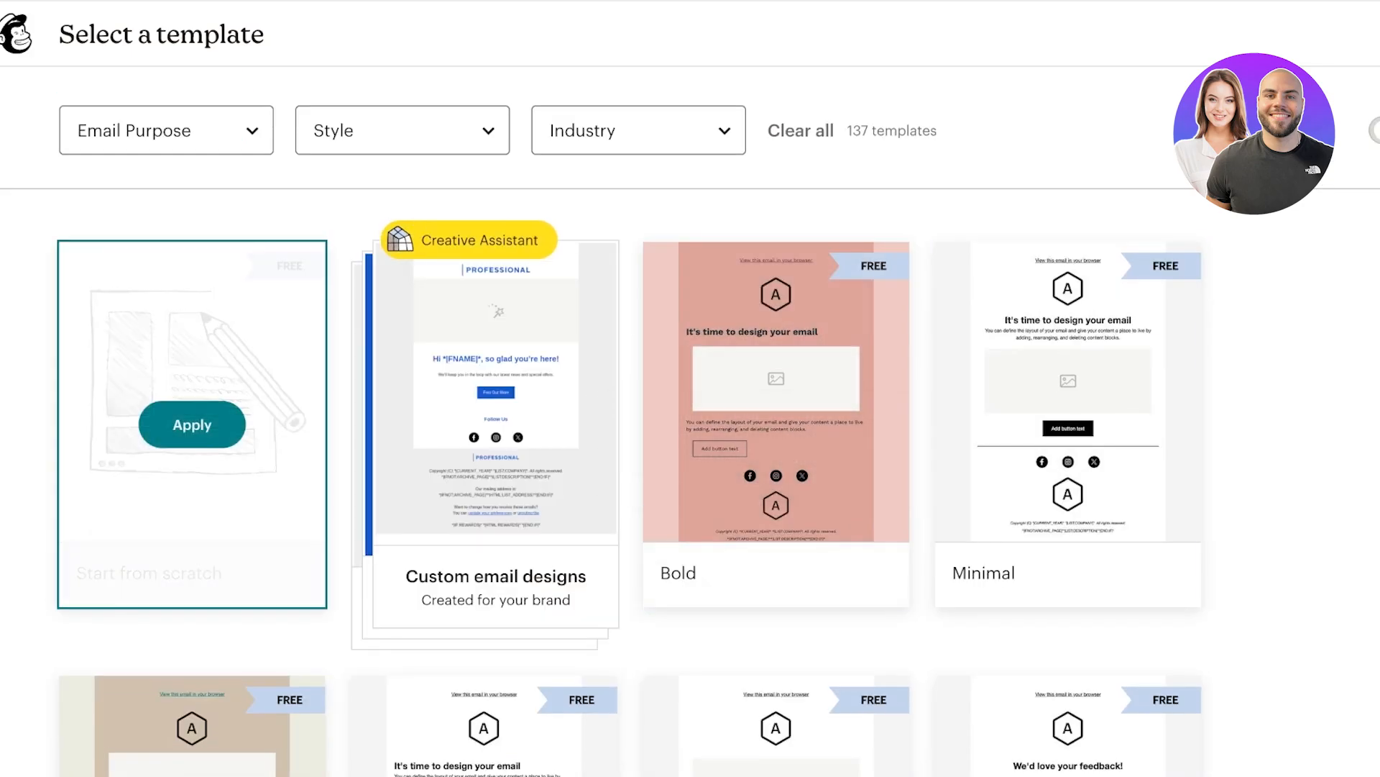
pyautogui.scroll(-3, 631, 482)
pyautogui.scroll(3, 631, 482)
pyautogui.scroll(-8, 630, 482)
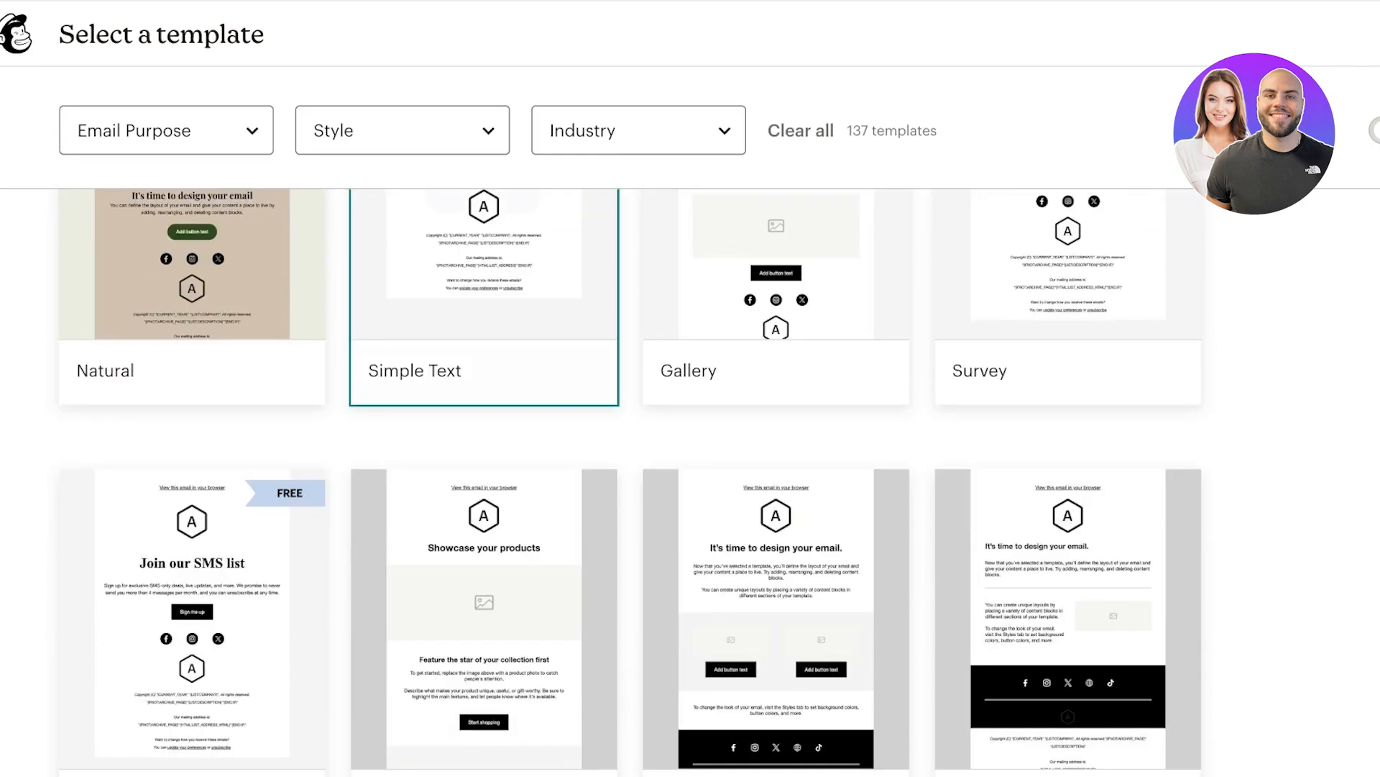
pyautogui.scroll(5, 630, 481)
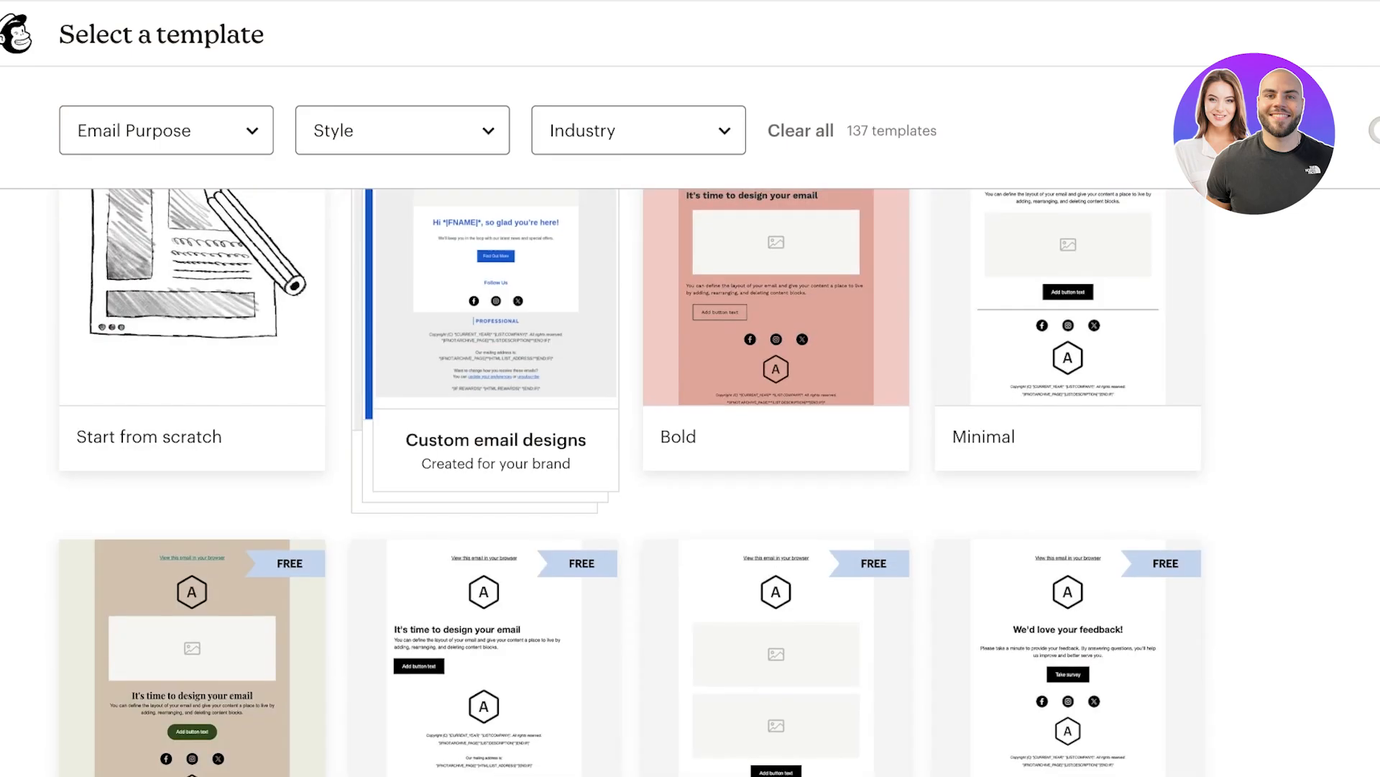
pyautogui.scroll(4, 630, 482)
pyautogui.scroll(-3, 631, 482)
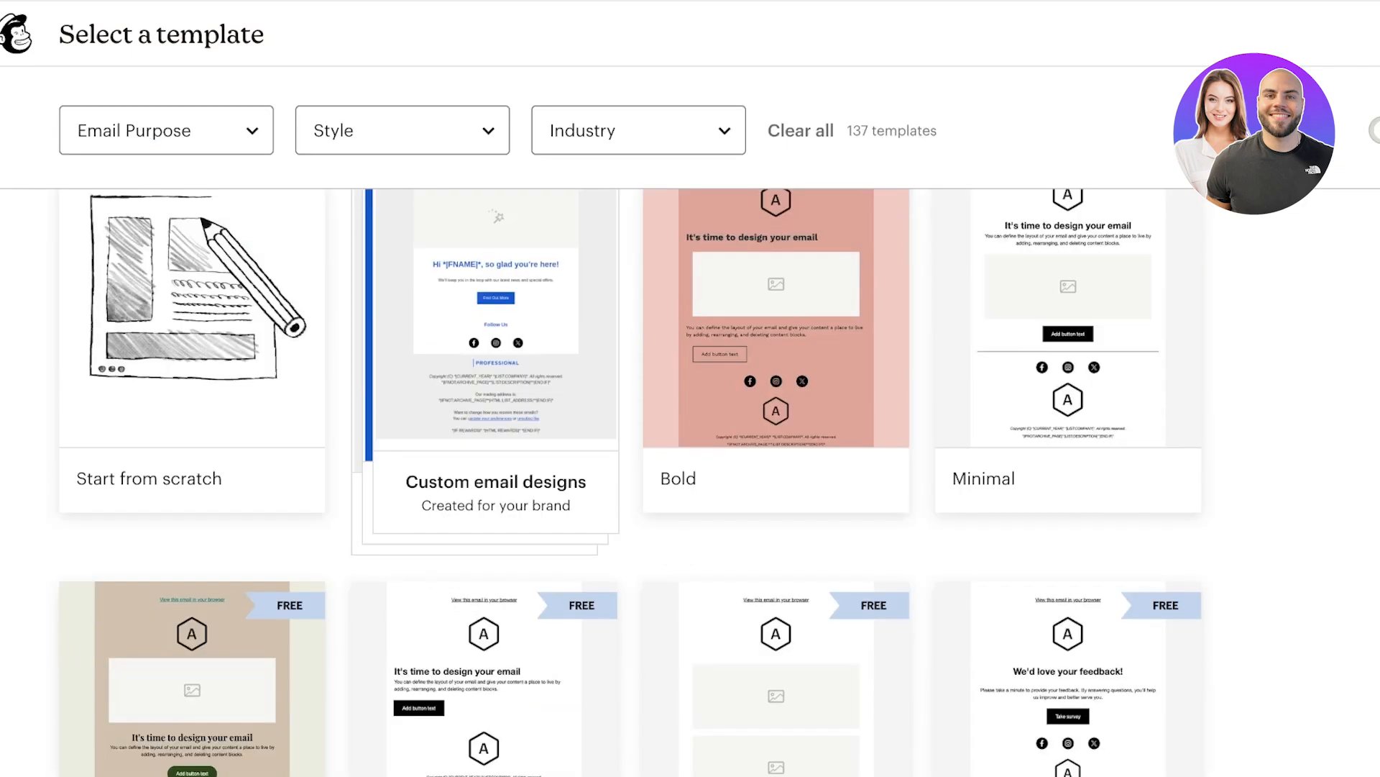
pyautogui.scroll(-3, 690, 431)
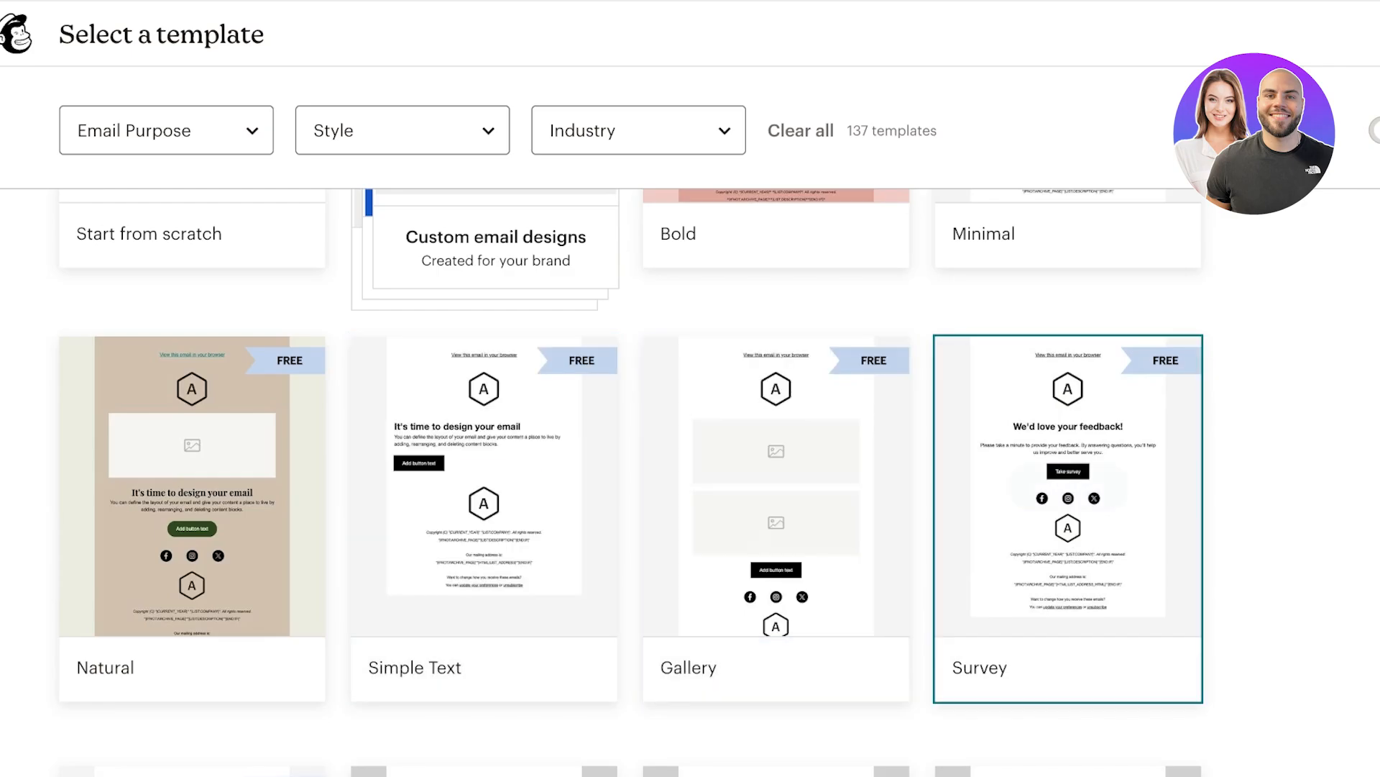
# Apply the Gallery template, swap in the MIRACLE logo, then delete the logo block.
pyautogui.click(776, 487)
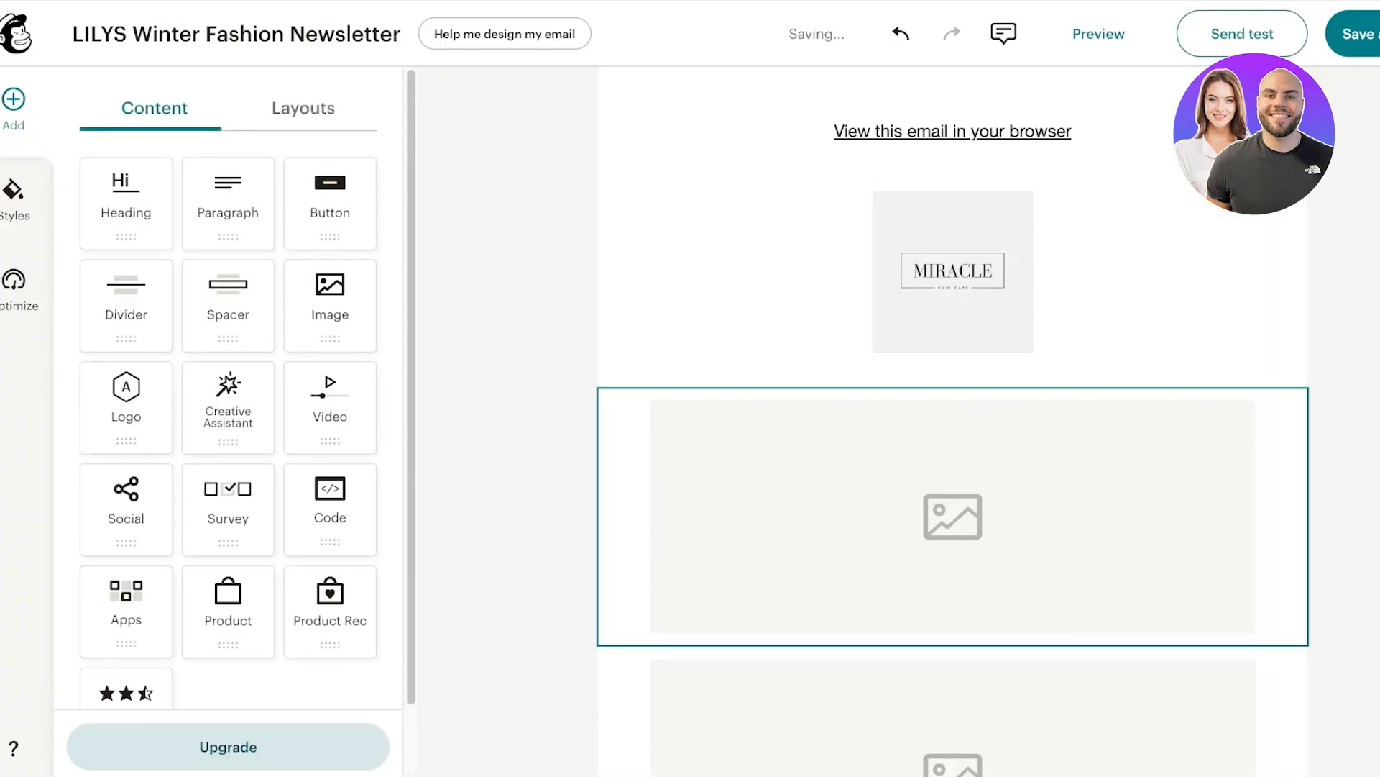
pyautogui.click(952, 270)
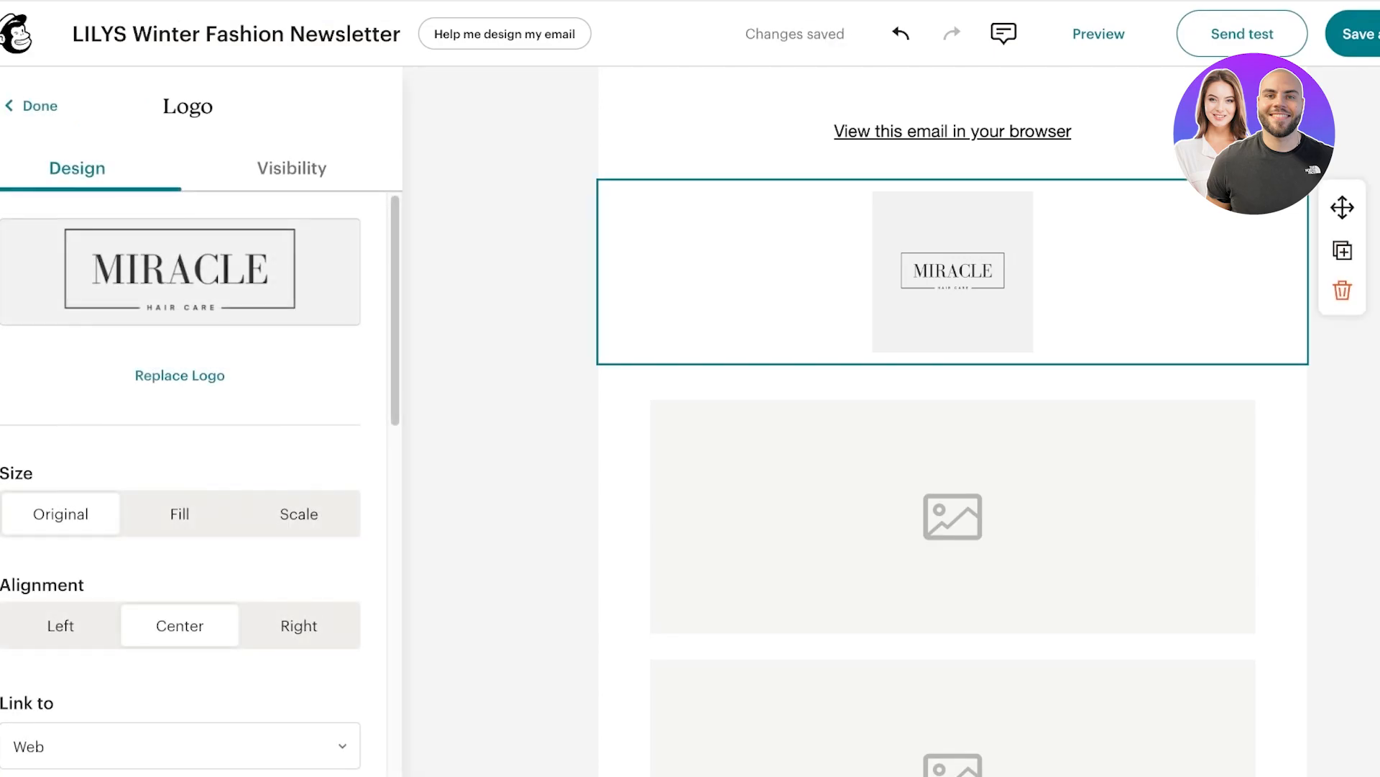
pyautogui.click(180, 375)
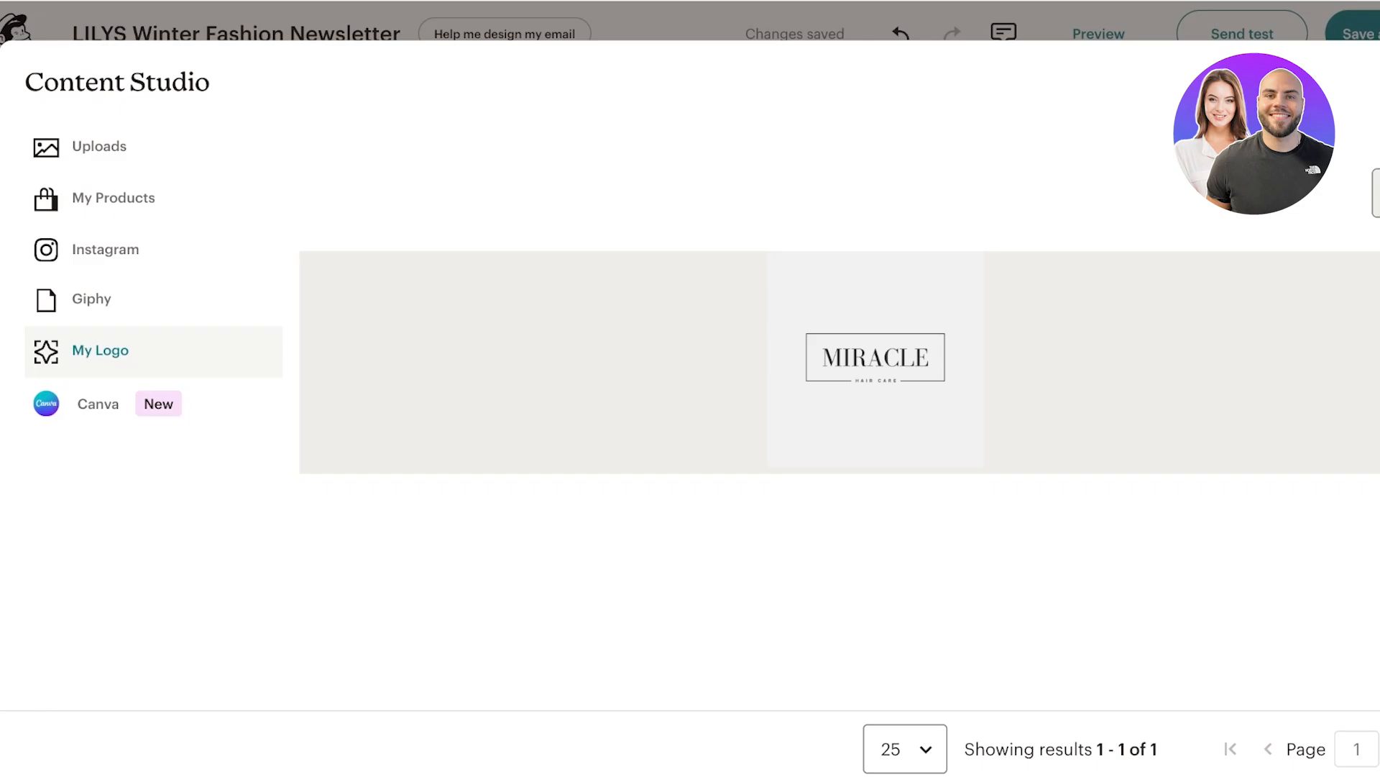
pyautogui.click(875, 358)
pyautogui.click(1340, 286)
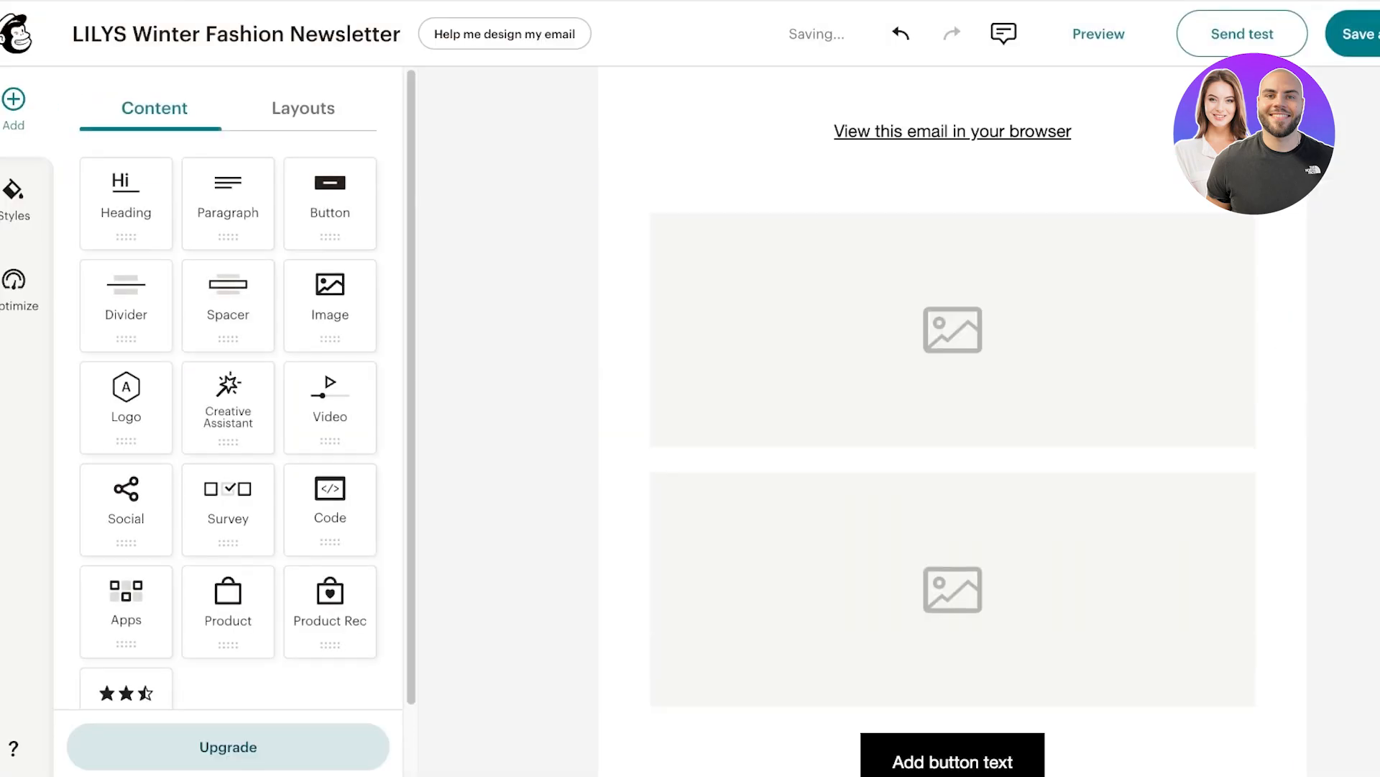
# Add a Heading block reading 'lilys' above the first image and adjust its margin.
pyautogui.moveTo(126, 201); pyautogui.dragTo(953, 202)
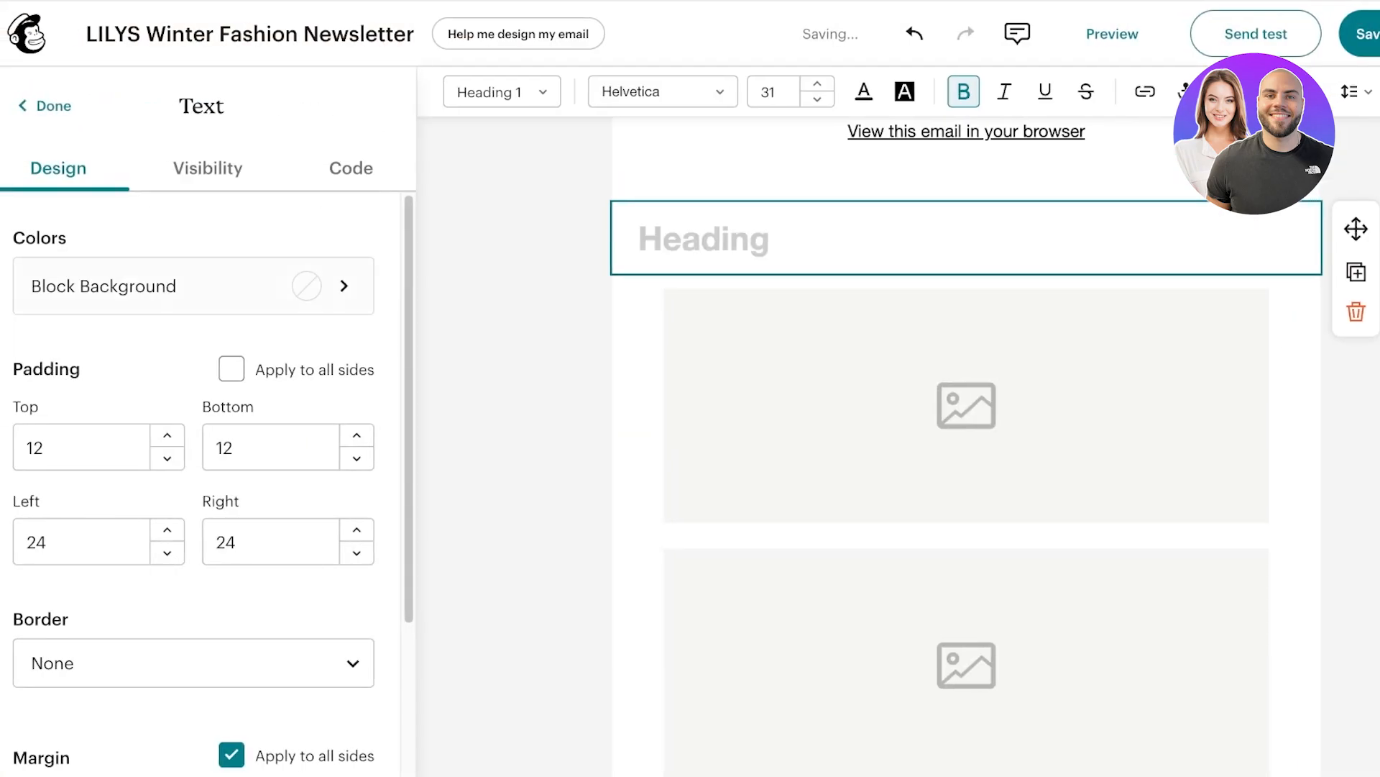
pyautogui.write('lilys')
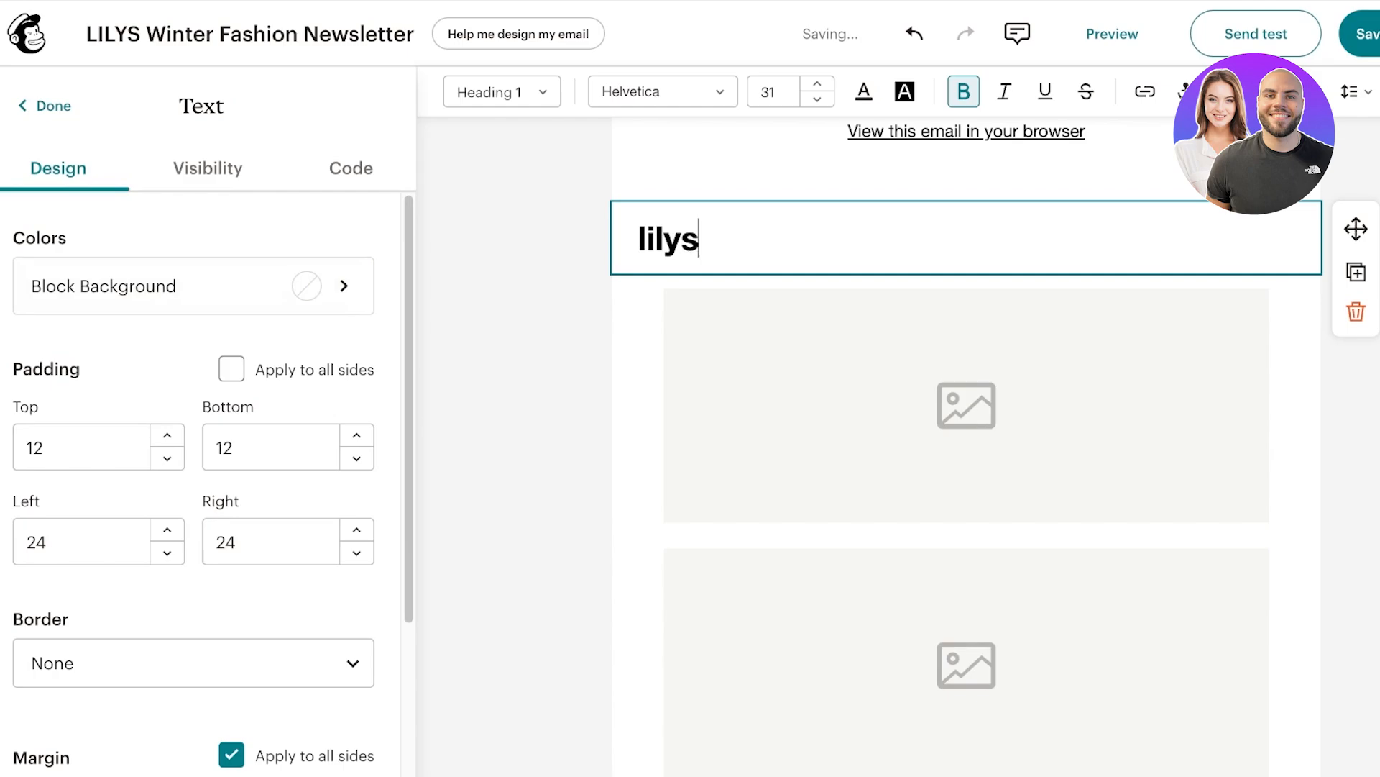
pyautogui.hotkey('ctrl', 'a')
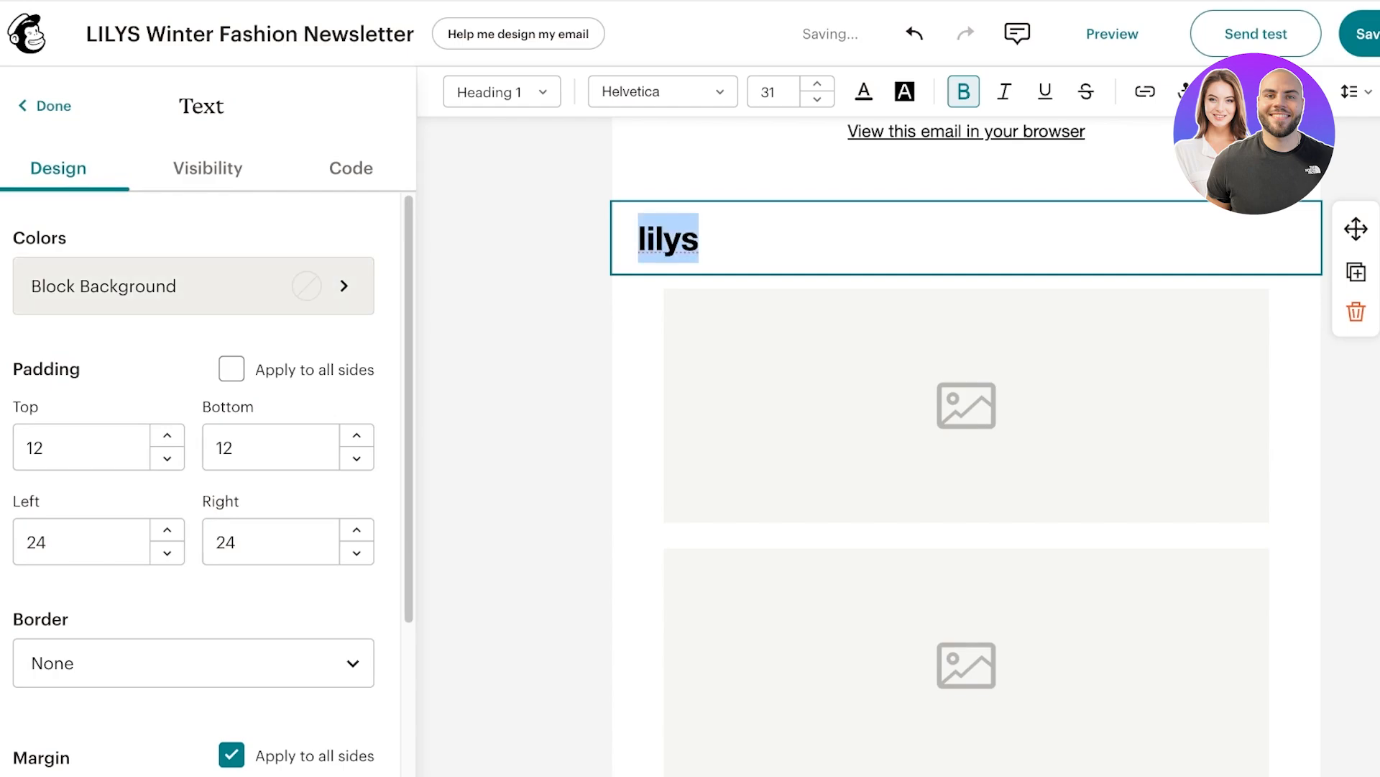
pyautogui.scroll(-3, 202, 481)
pyautogui.click(357, 573)
pyautogui.click(357, 573)
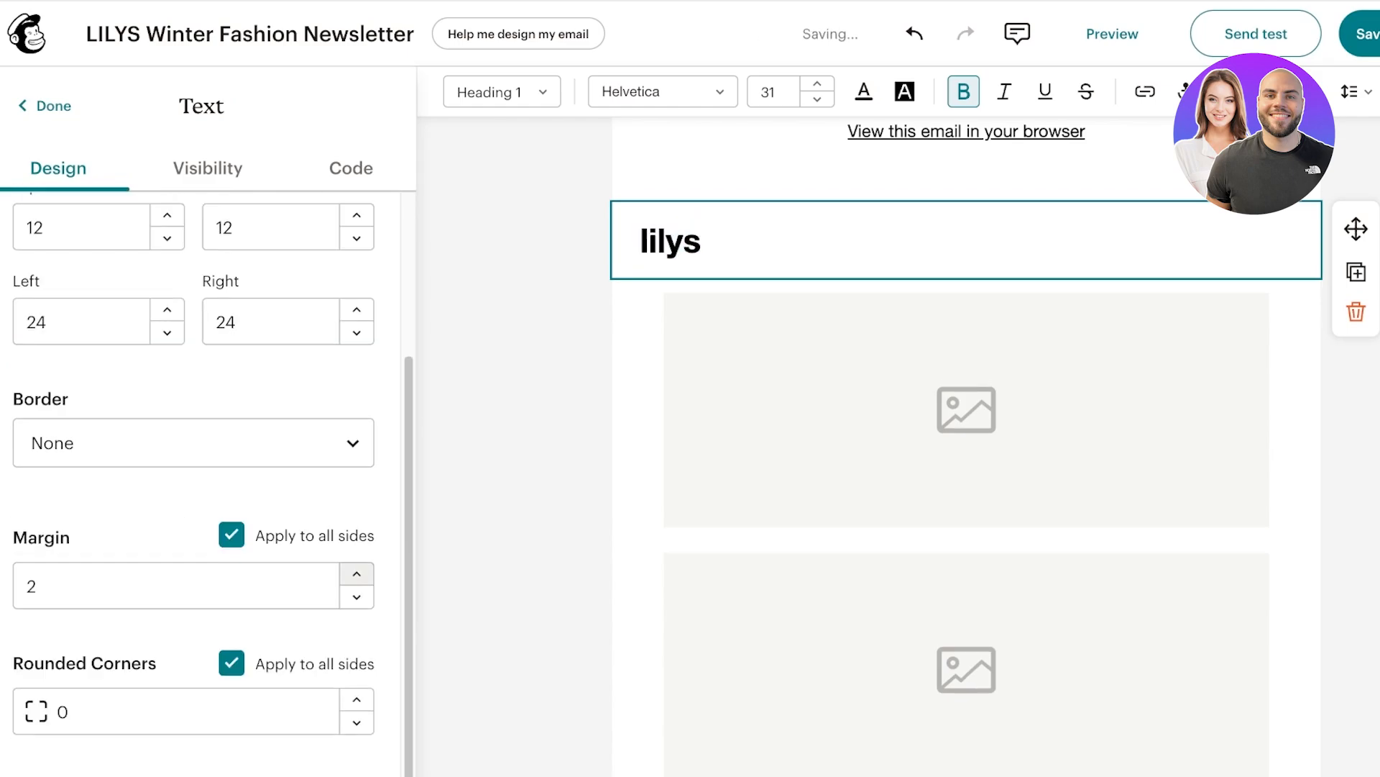
pyautogui.click(356, 573)
pyautogui.click(357, 574)
pyautogui.click(357, 597)
pyautogui.click(356, 597)
pyautogui.scroll(3, 201, 482)
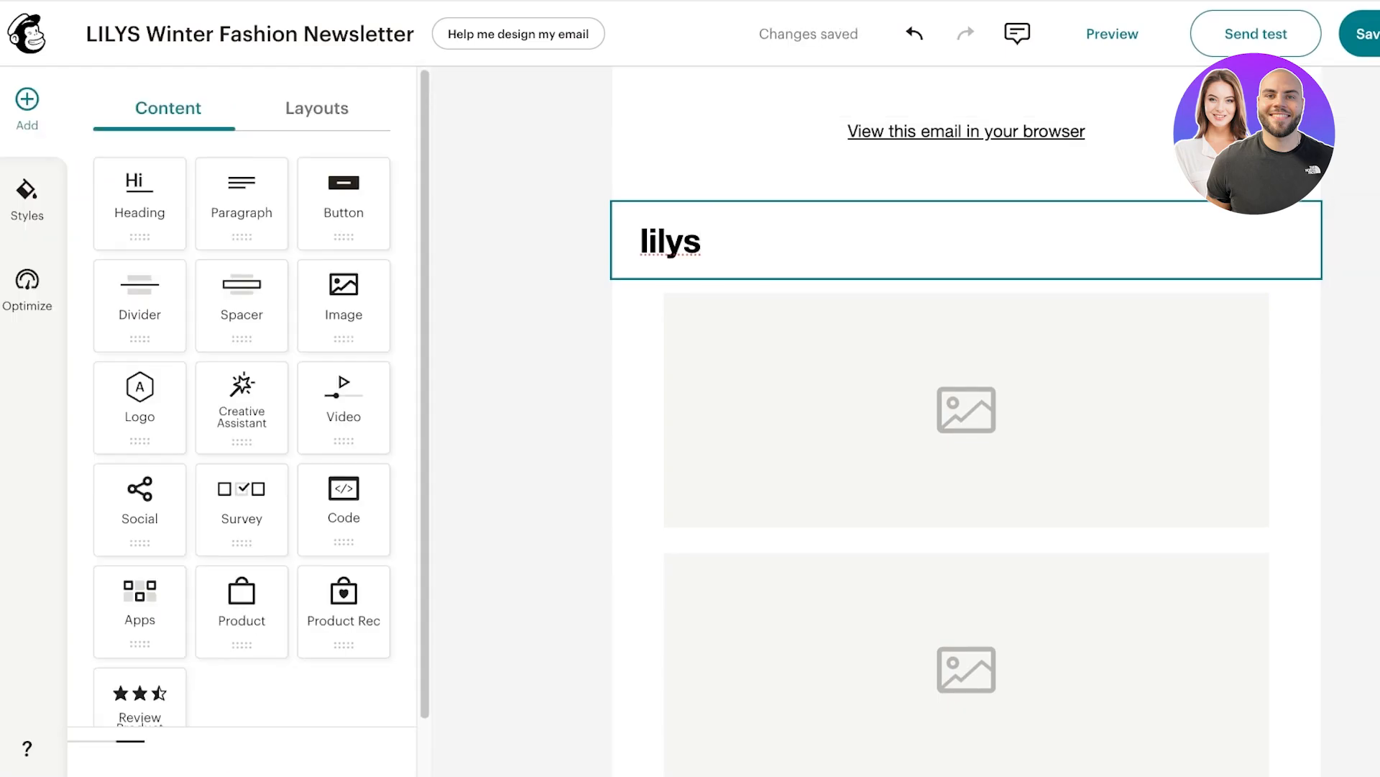
# Keep the heading as Heading 1, set its font to Della Respira, and centre it.
pyautogui.doubleClick(670, 240)
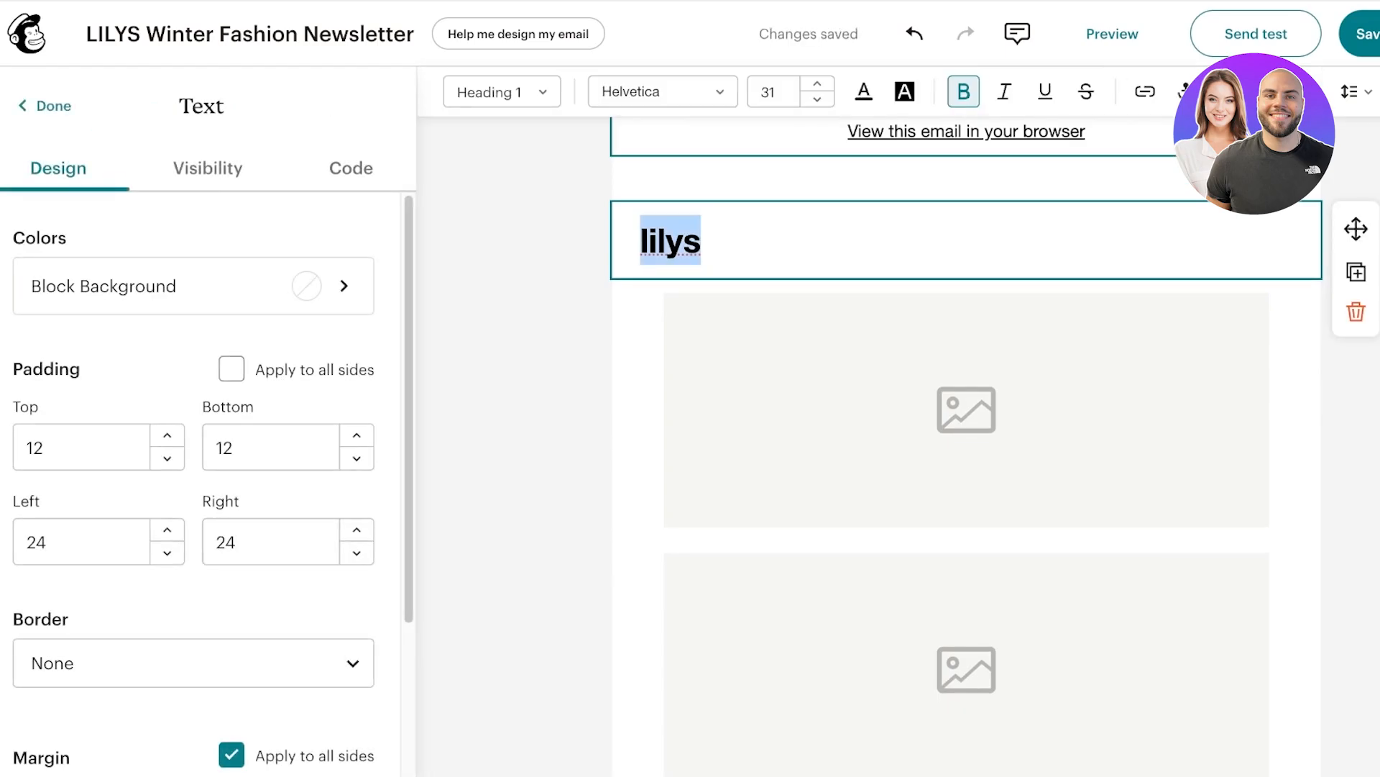
pyautogui.click(662, 92)
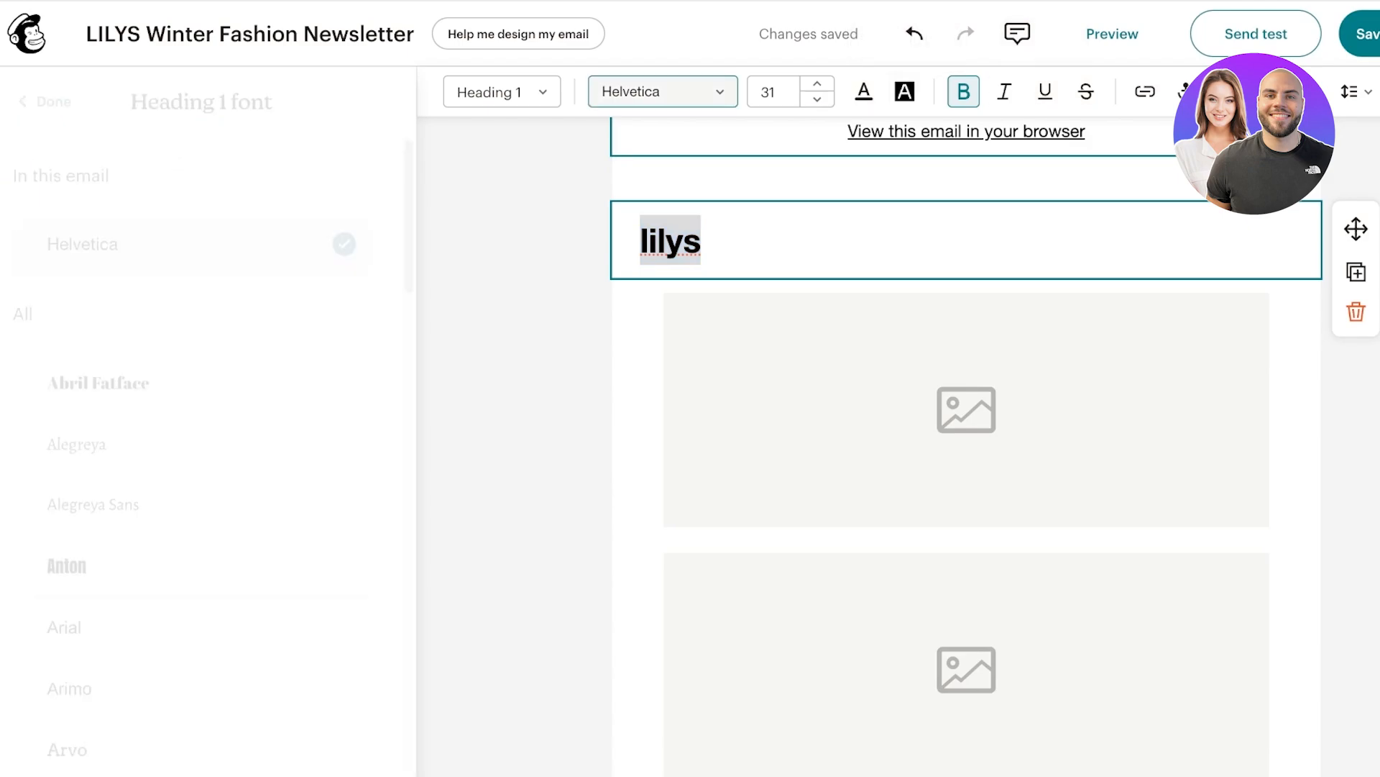
pyautogui.click(502, 91)
pyautogui.click(499, 187)
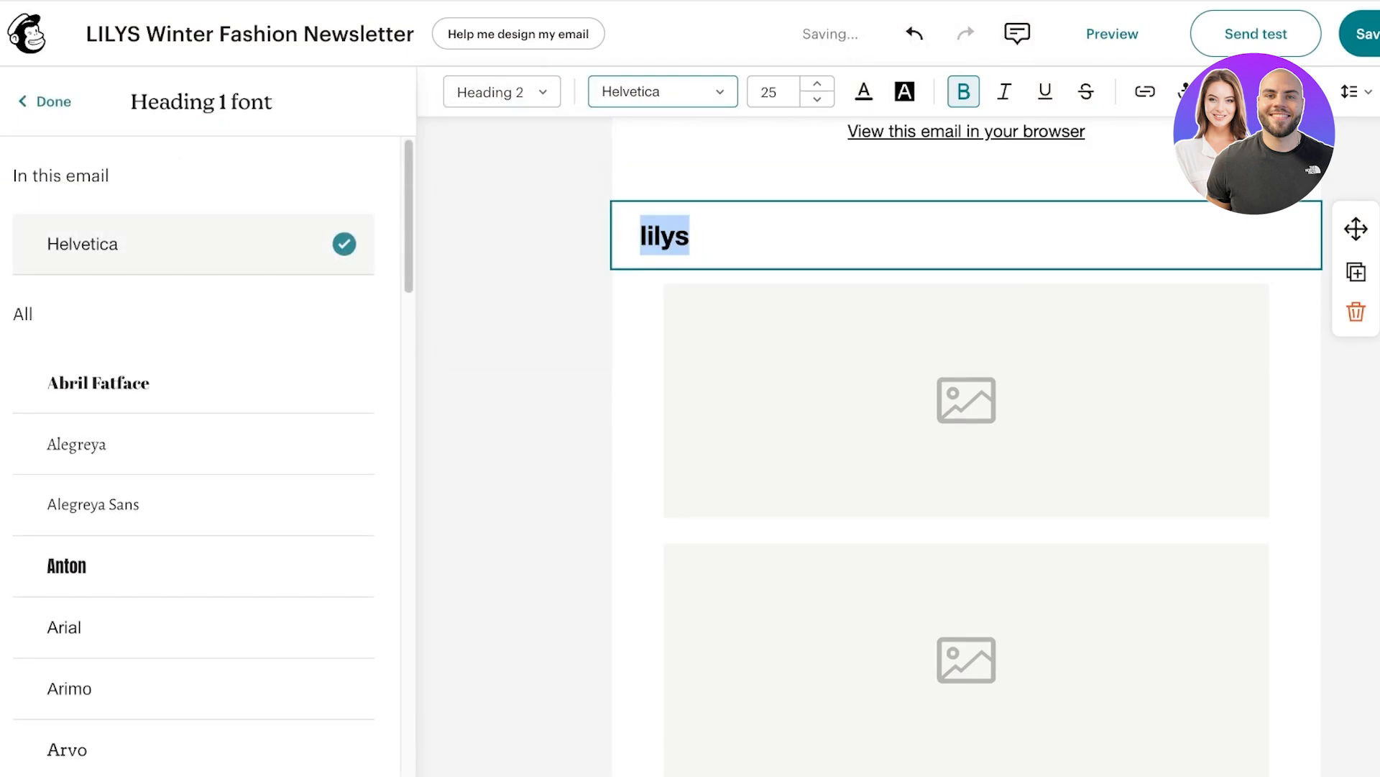
pyautogui.click(502, 92)
pyautogui.click(498, 138)
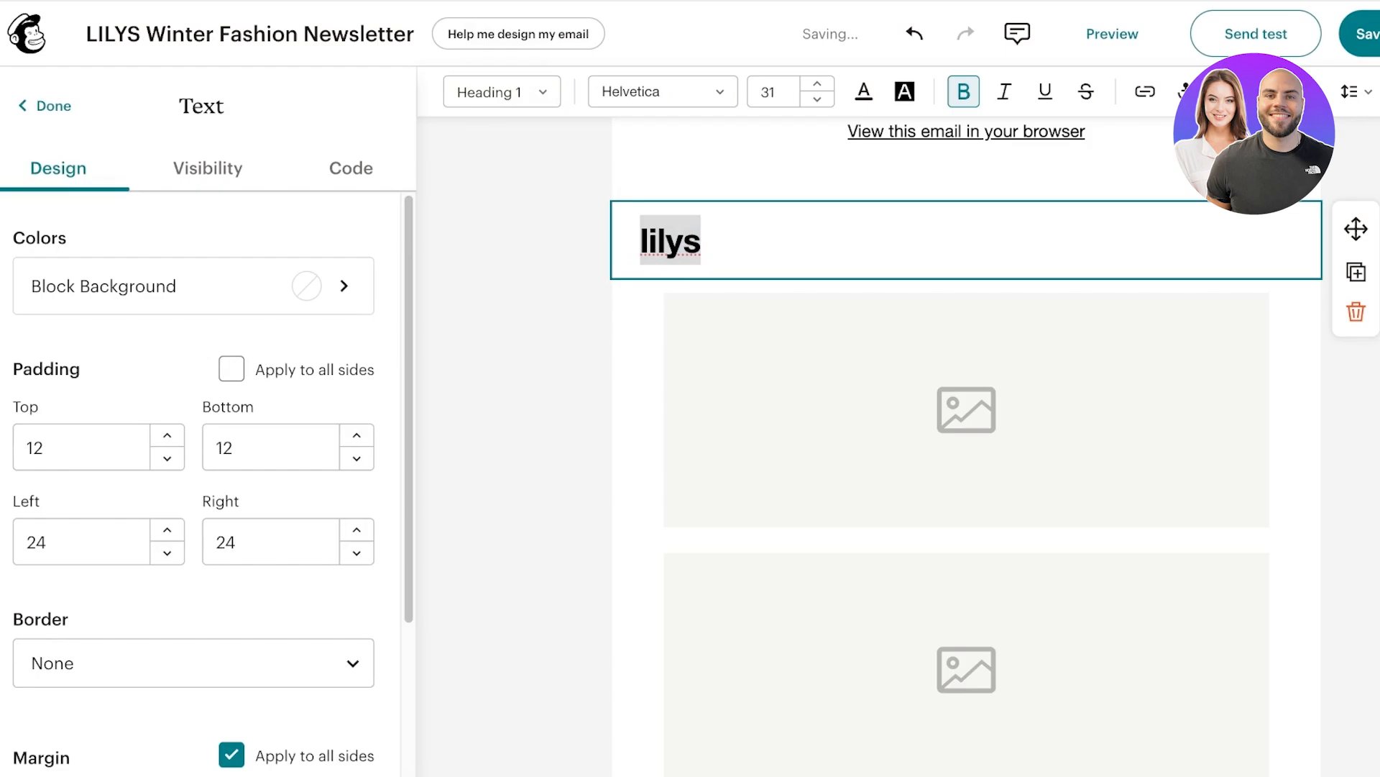
pyautogui.click(661, 91)
pyautogui.click(98, 383)
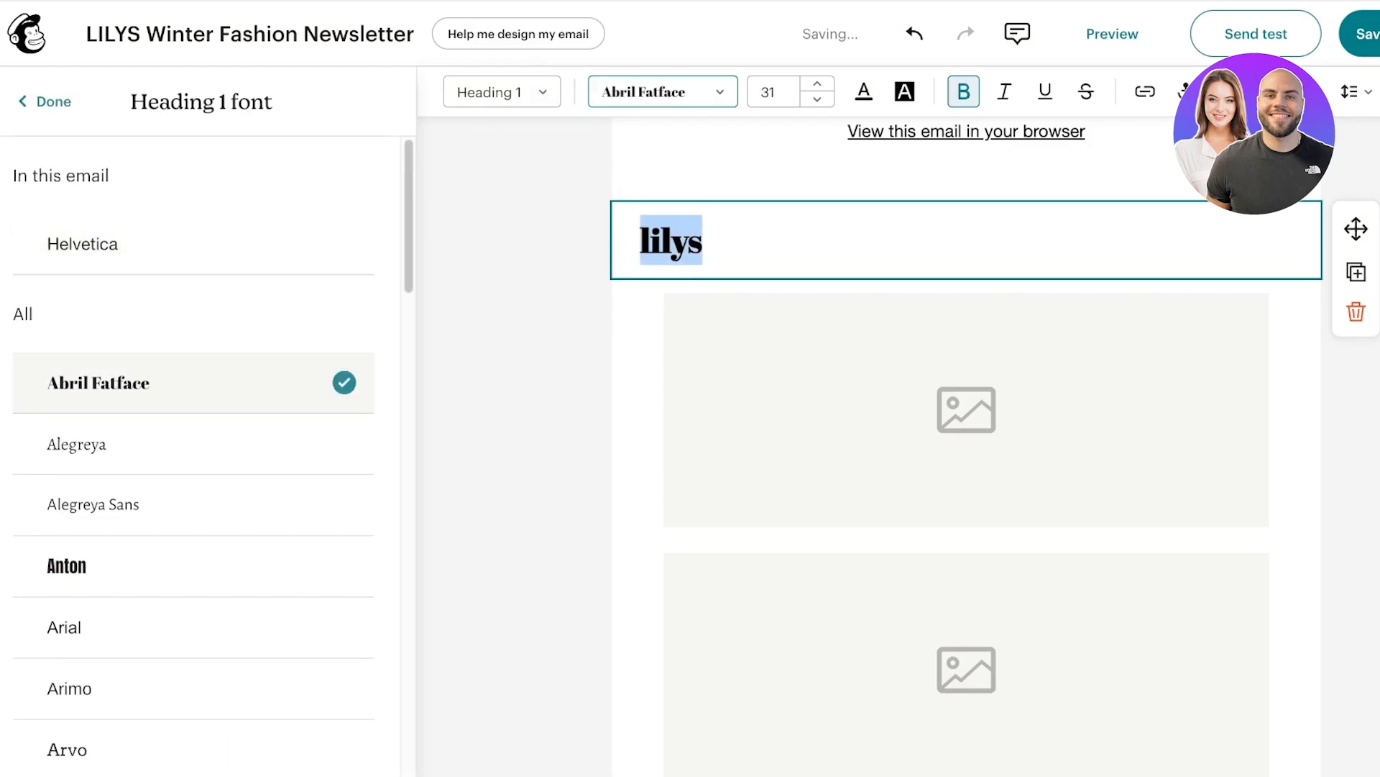
pyautogui.scroll(-5, 194, 445)
pyautogui.click(81, 420)
pyautogui.click(97, 359)
pyautogui.scroll(-5, 194, 395)
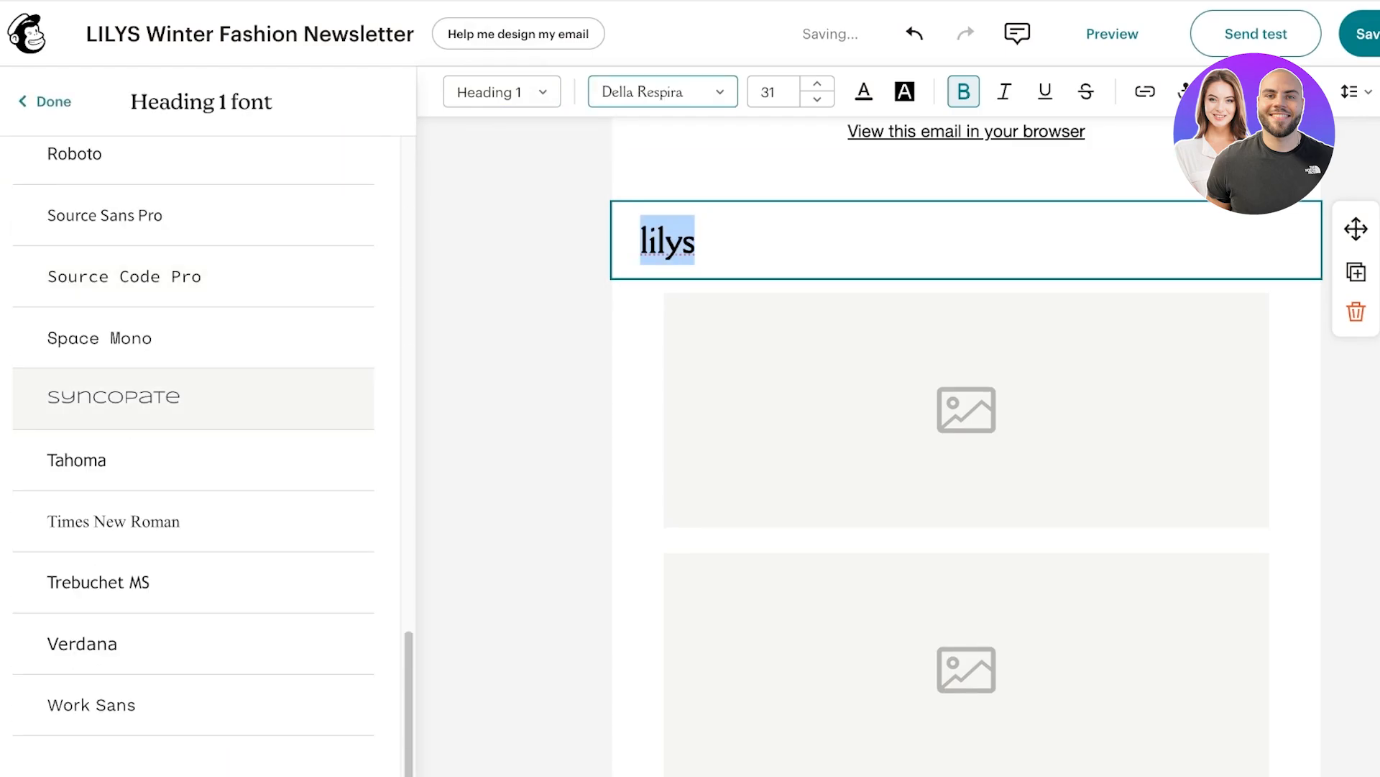
pyautogui.click(45, 102)
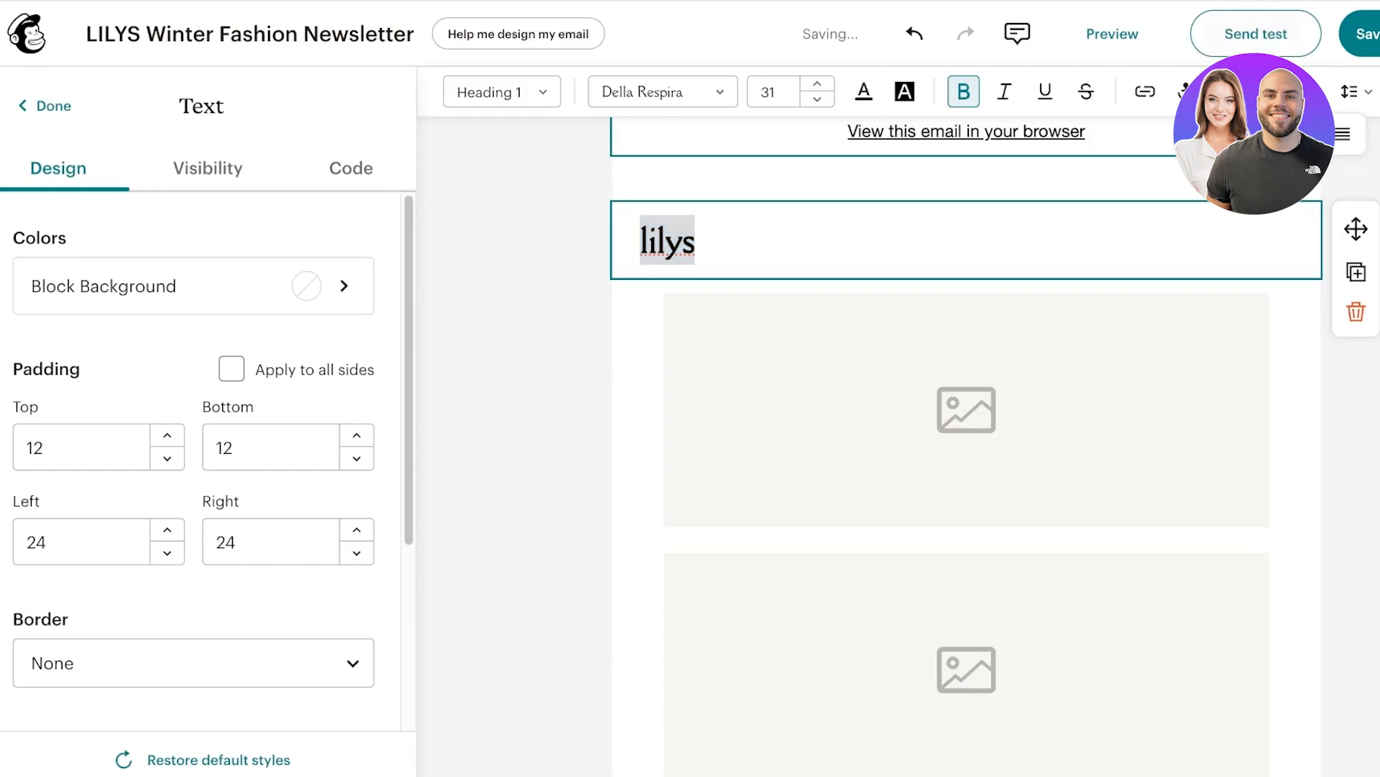
pyautogui.hotkey('ctrl', 'shift', 'e')
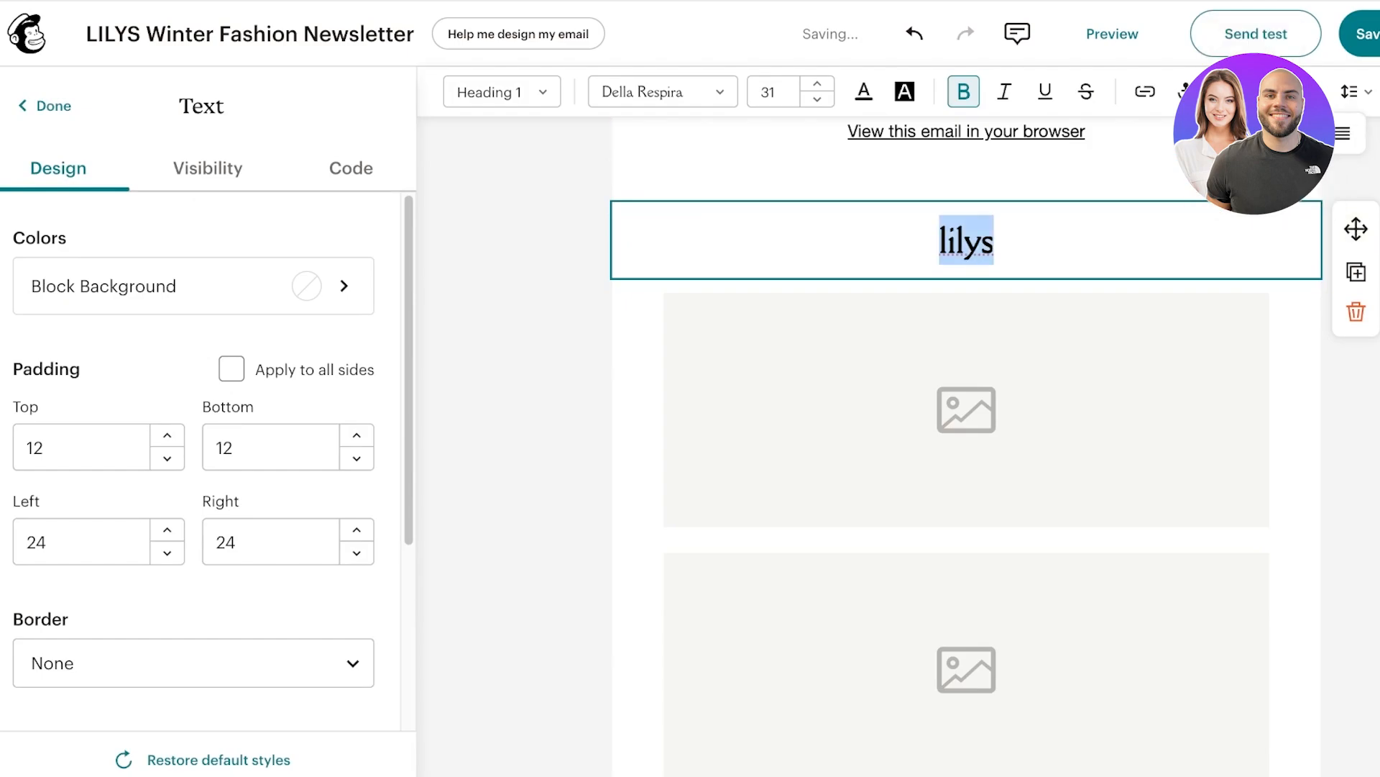
pyautogui.click(966, 410)
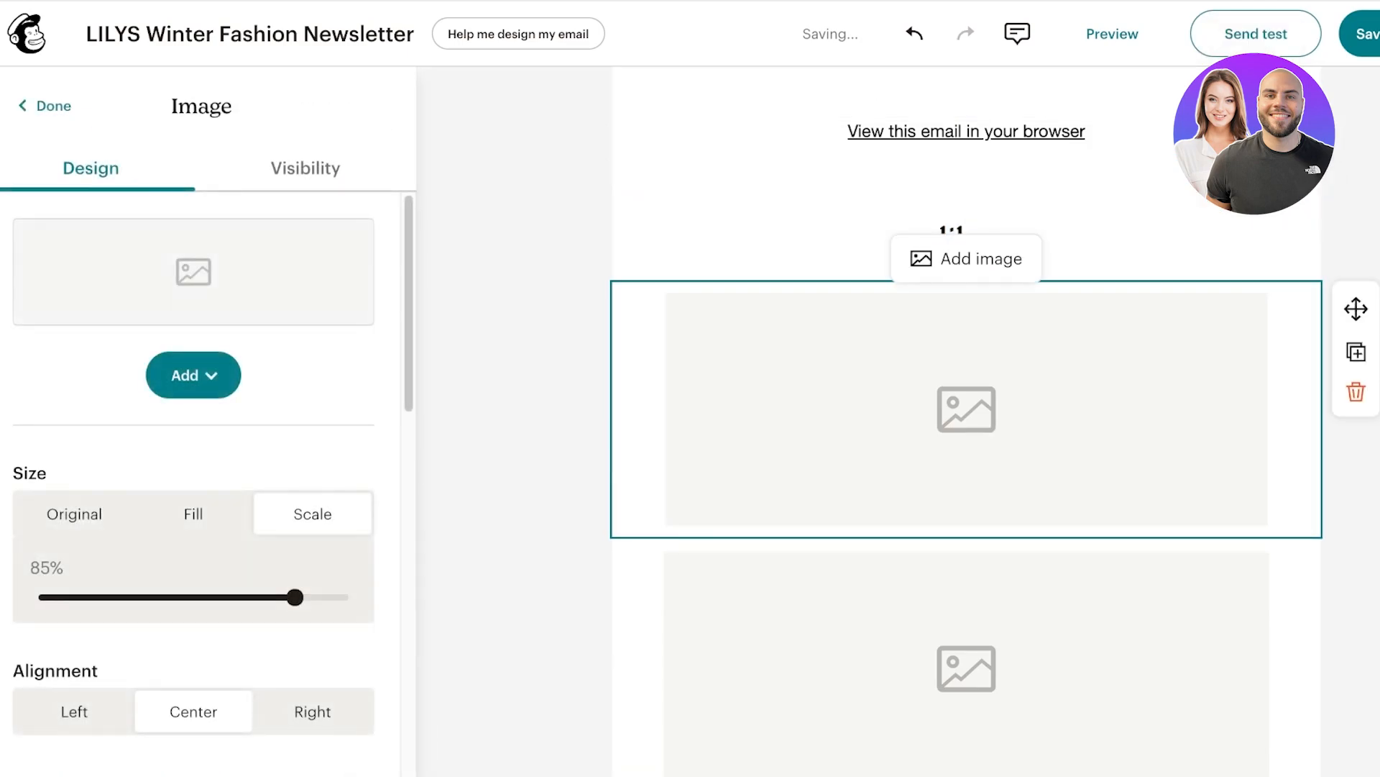
# Insert the uploaded three-model fashion collage photo into the first Gallery image block.
pyautogui.click(967, 258)
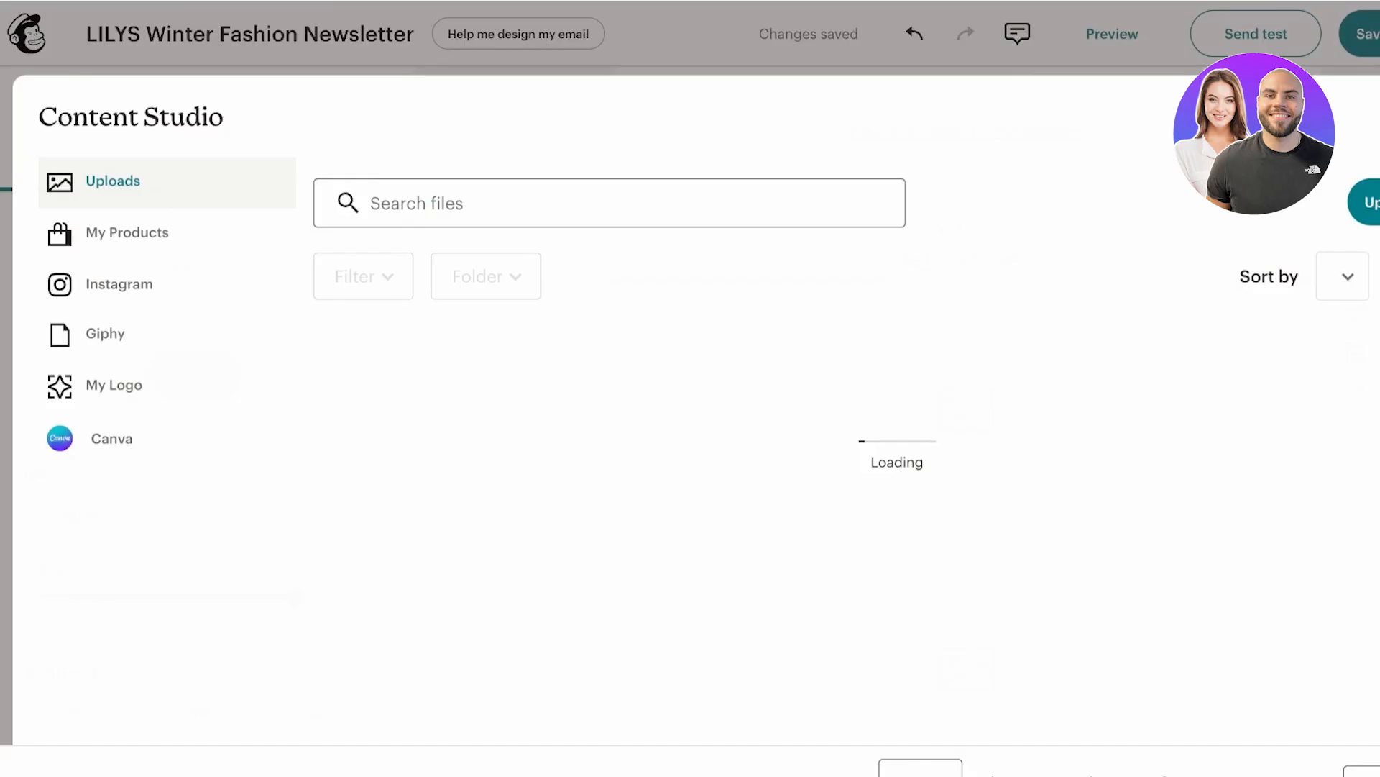
pyautogui.click(423, 432)
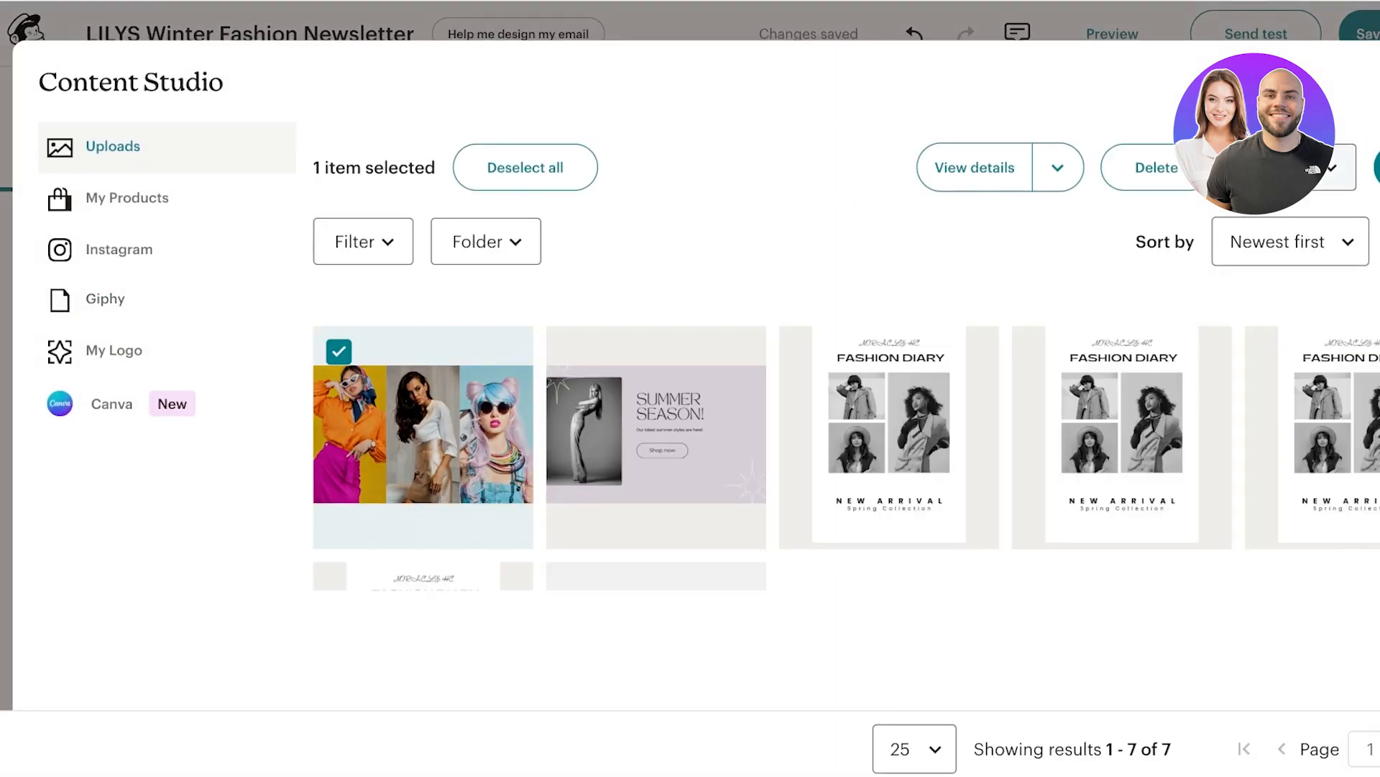
pyautogui.click(1375, 166)
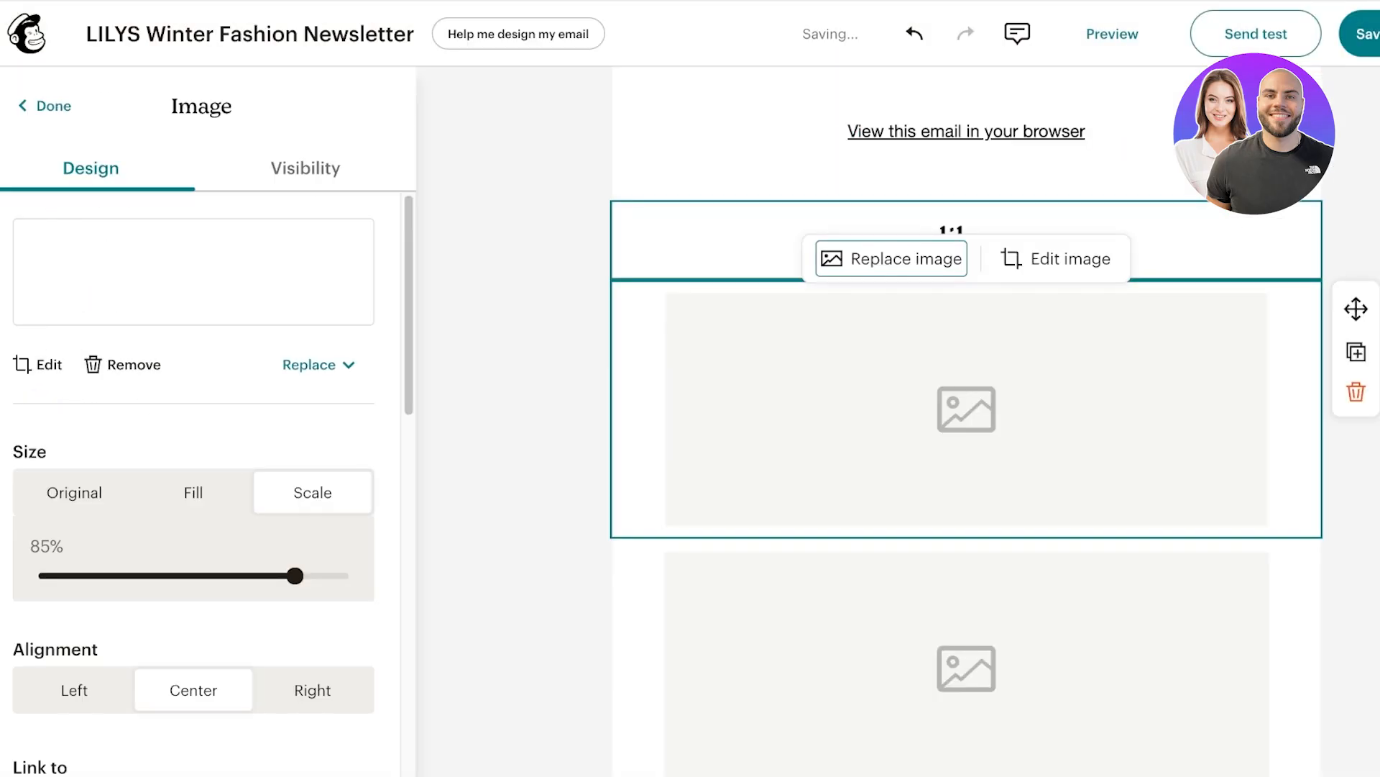
pyautogui.scroll(-5, 967, 440)
pyautogui.click(966, 440)
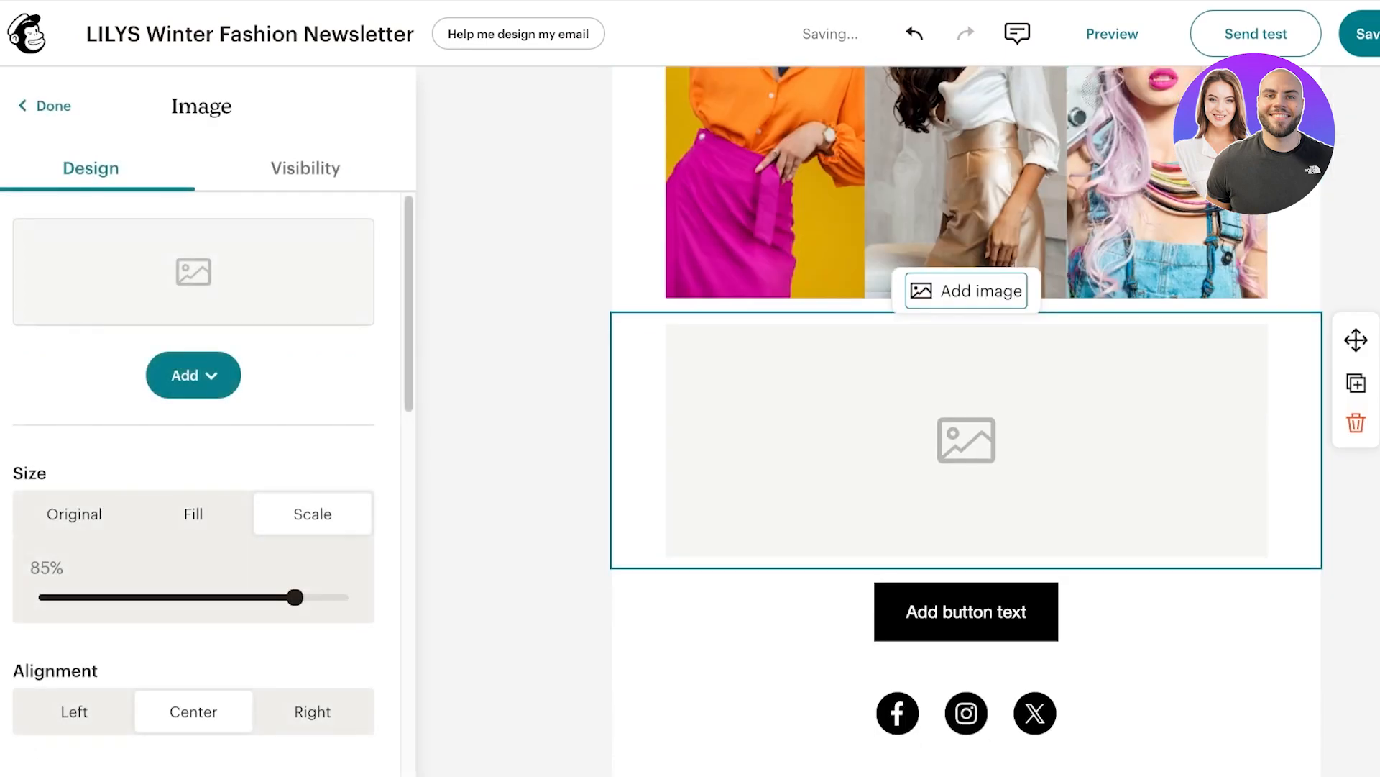
# Add a heading block reading 'bold colors are replacing neutrals this winter!' under the collage.
pyautogui.click(41, 106)
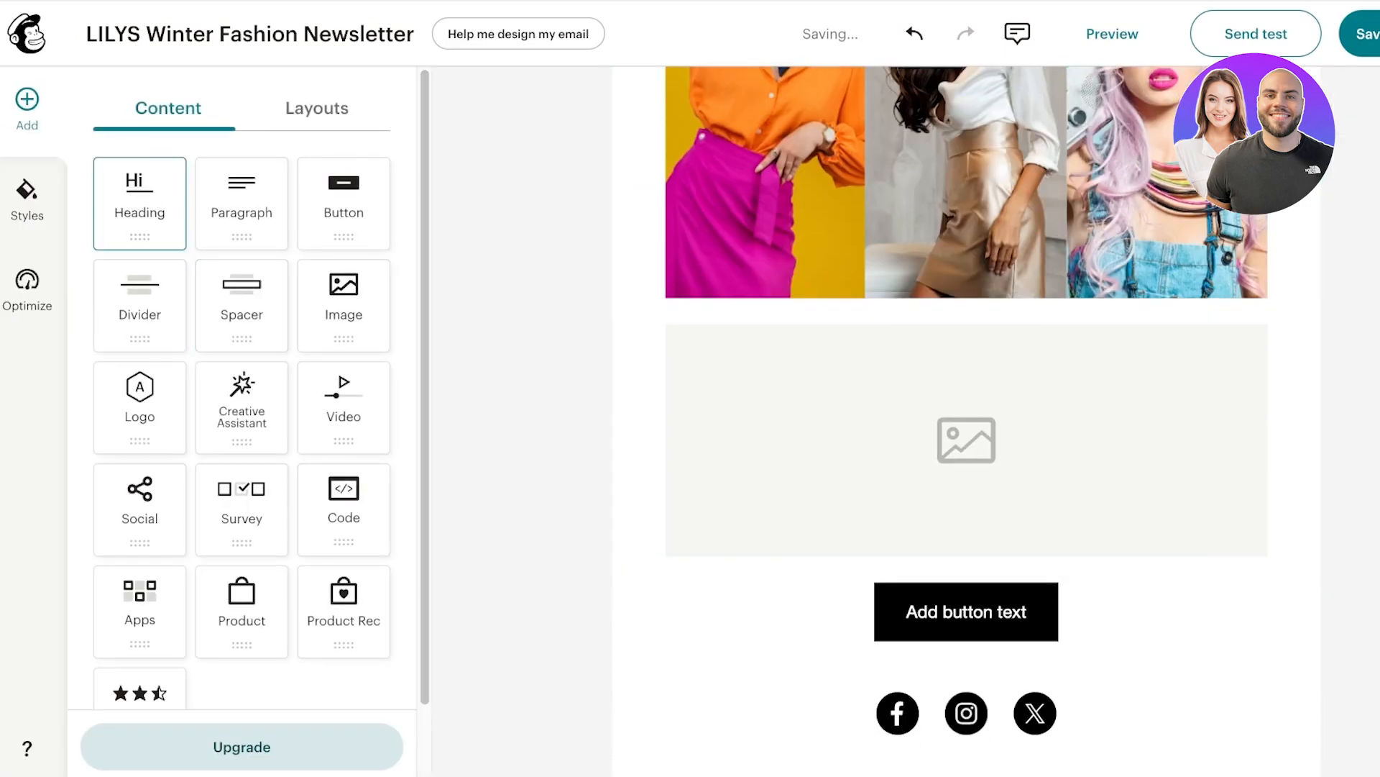
pyautogui.moveTo(140, 204); pyautogui.dragTo(966, 312)
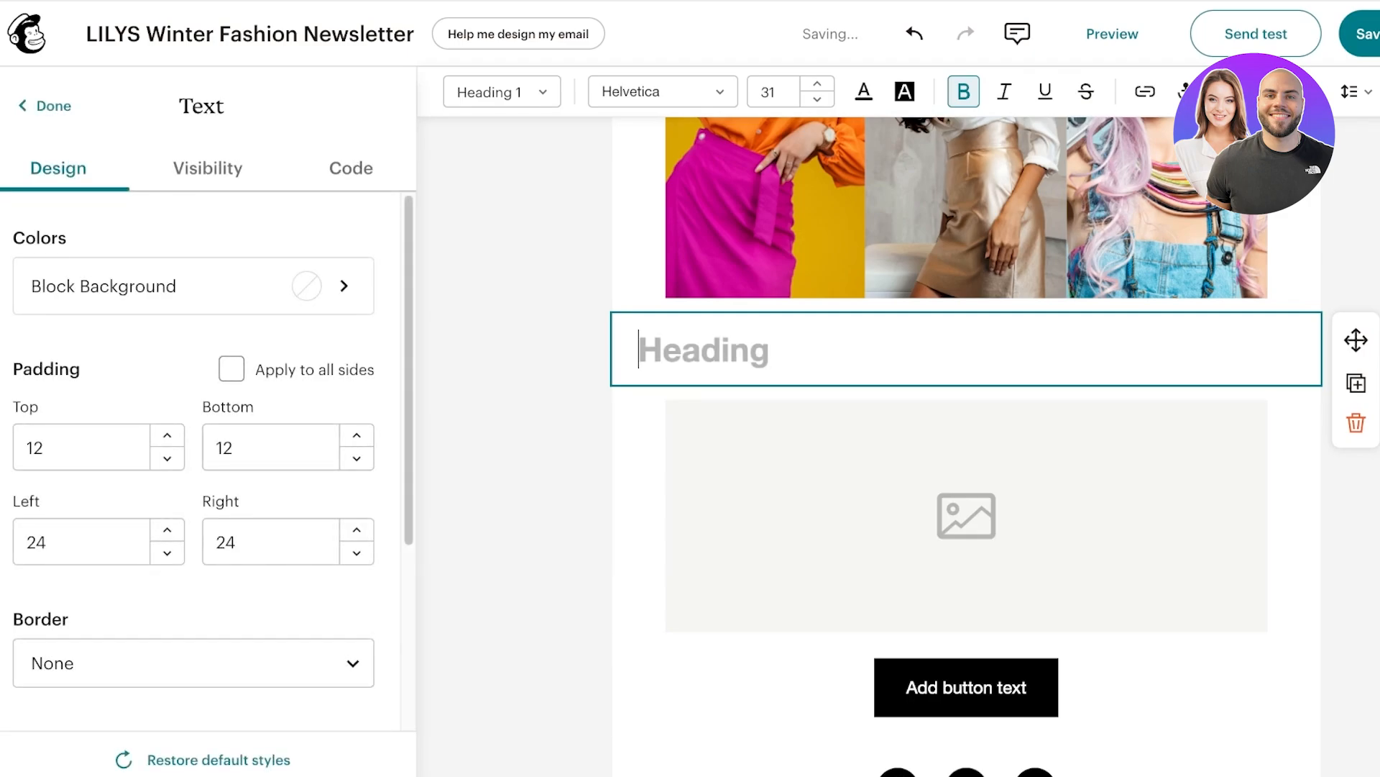
pyautogui.write('bold colors')
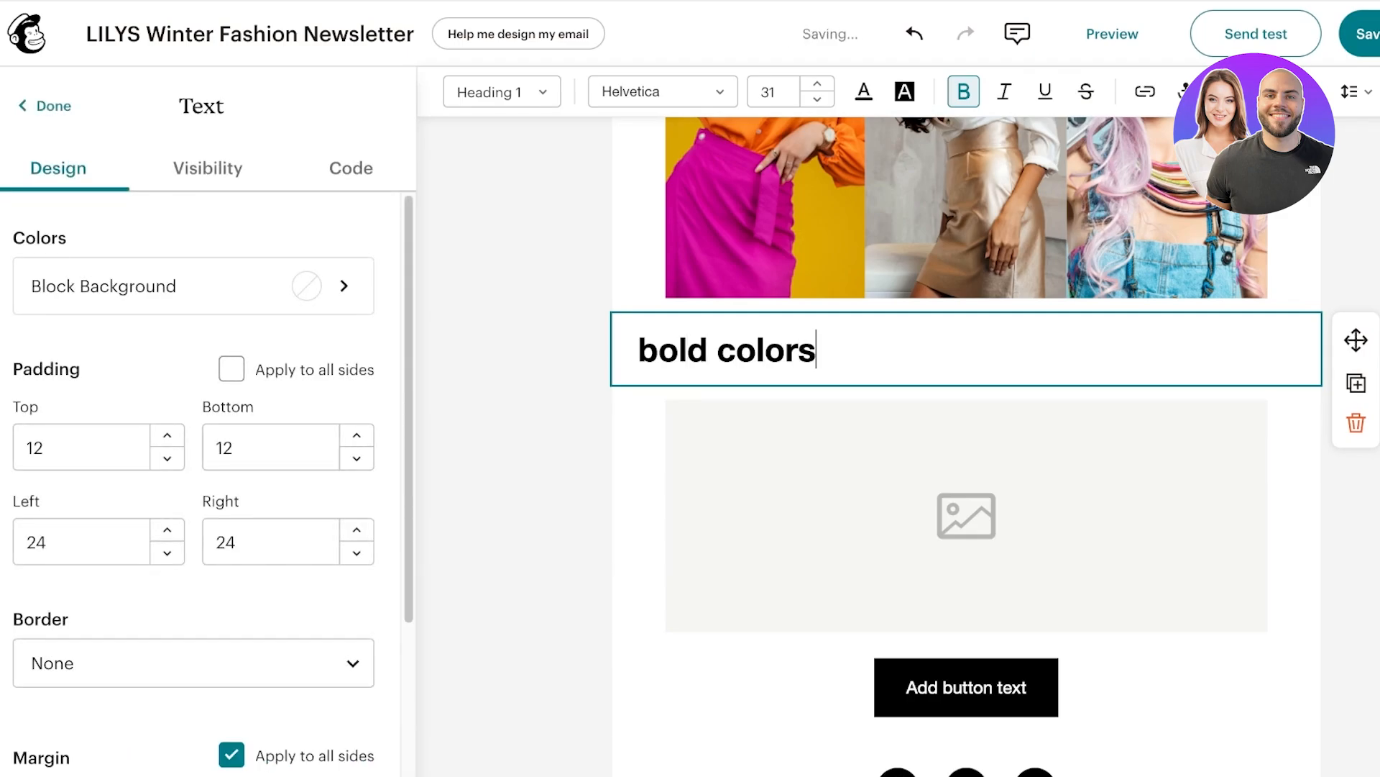
pyautogui.write(' are replacing n')
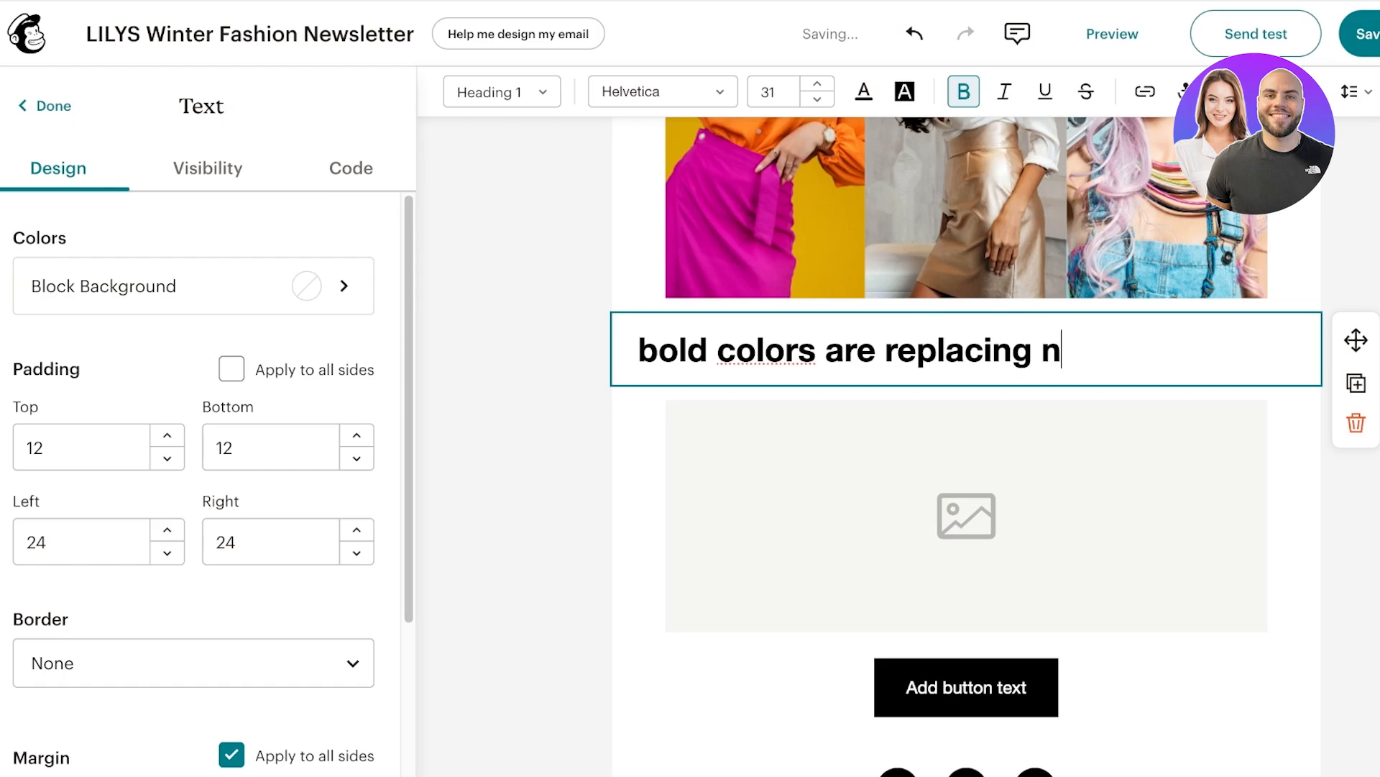
pyautogui.write('eutrals this w')
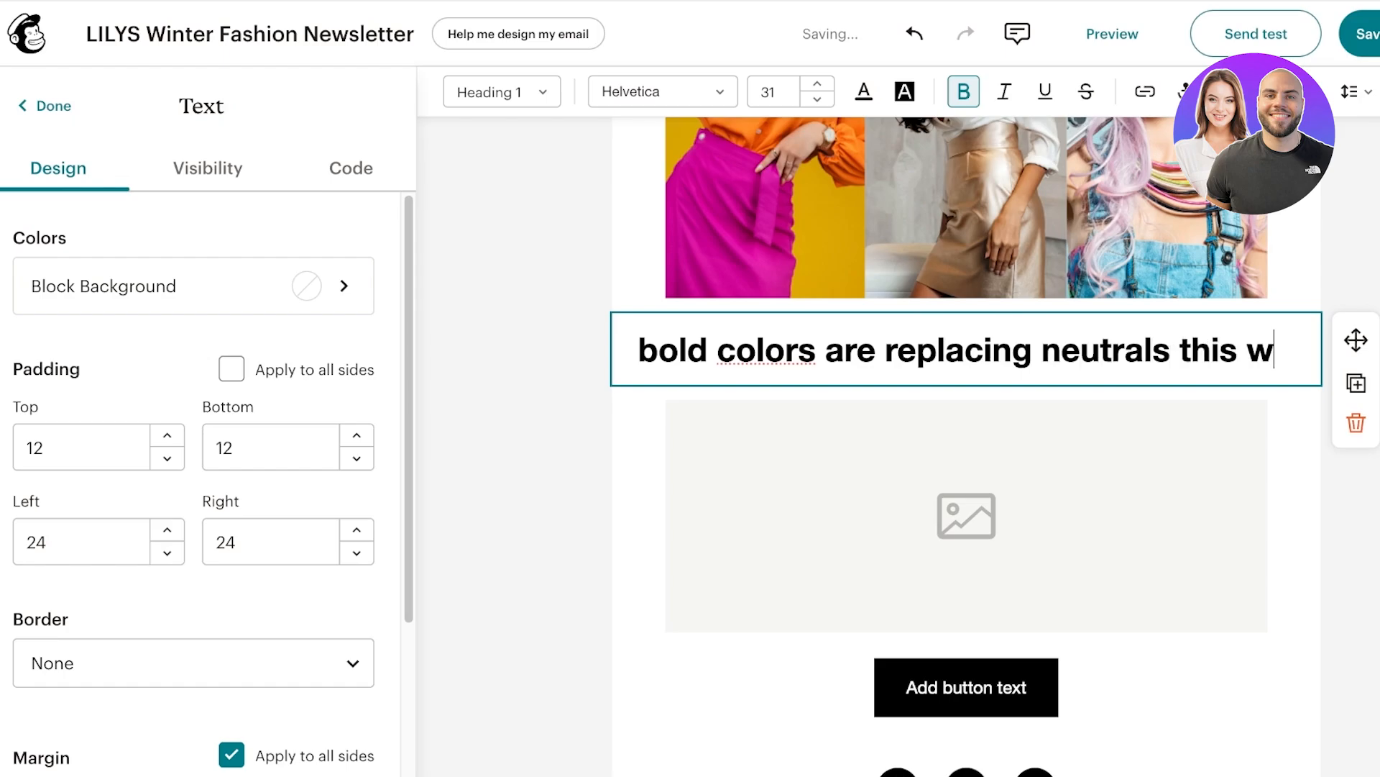
pyautogui.write('inter!')
pyautogui.press('Return')
pyautogui.press('Escape')
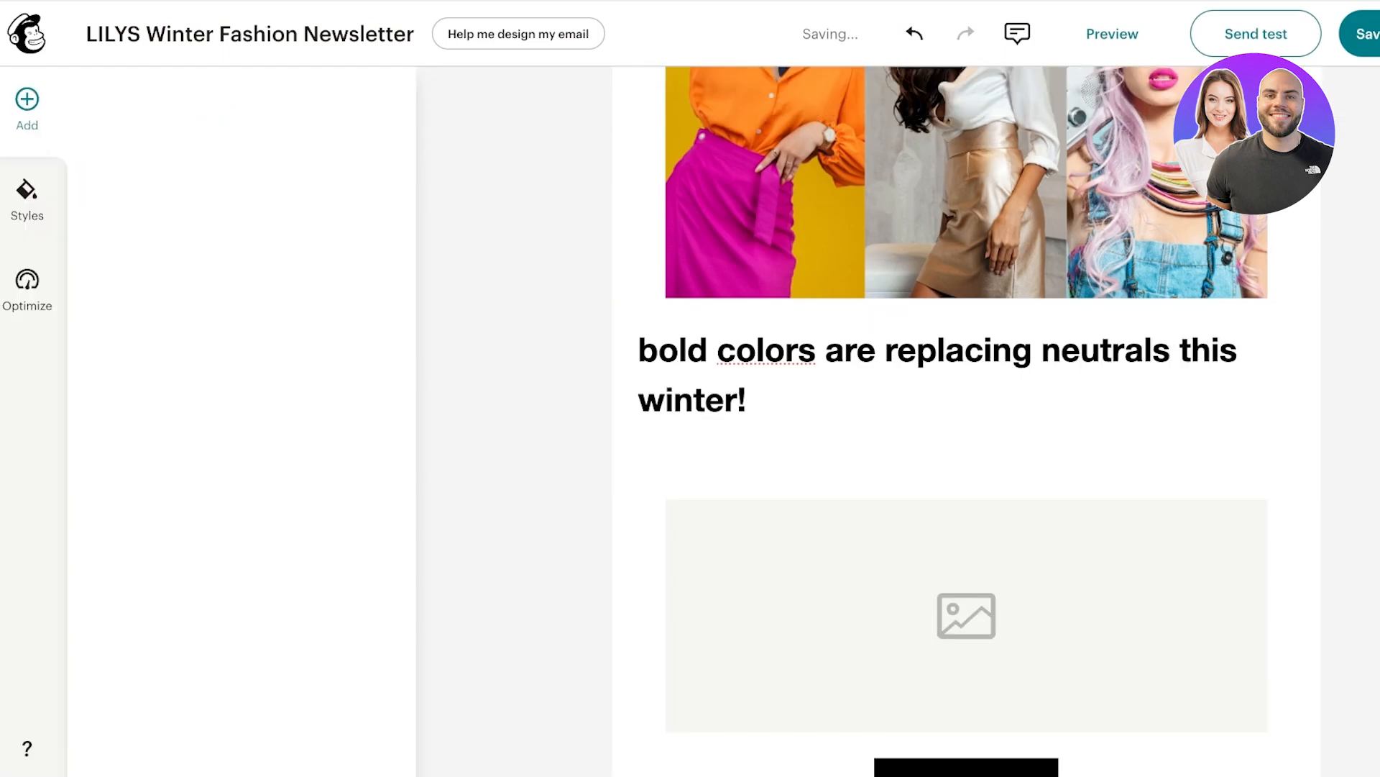
# Add a paragraph: 'Ditch the browns and hold onto red to keep you warm!' and 'Coats in vibrant colors are trending!'.
pyautogui.moveTo(242, 204); pyautogui.dragTo(963, 489)
pyautogui.write('G')
pyautogui.press('BackSpace')
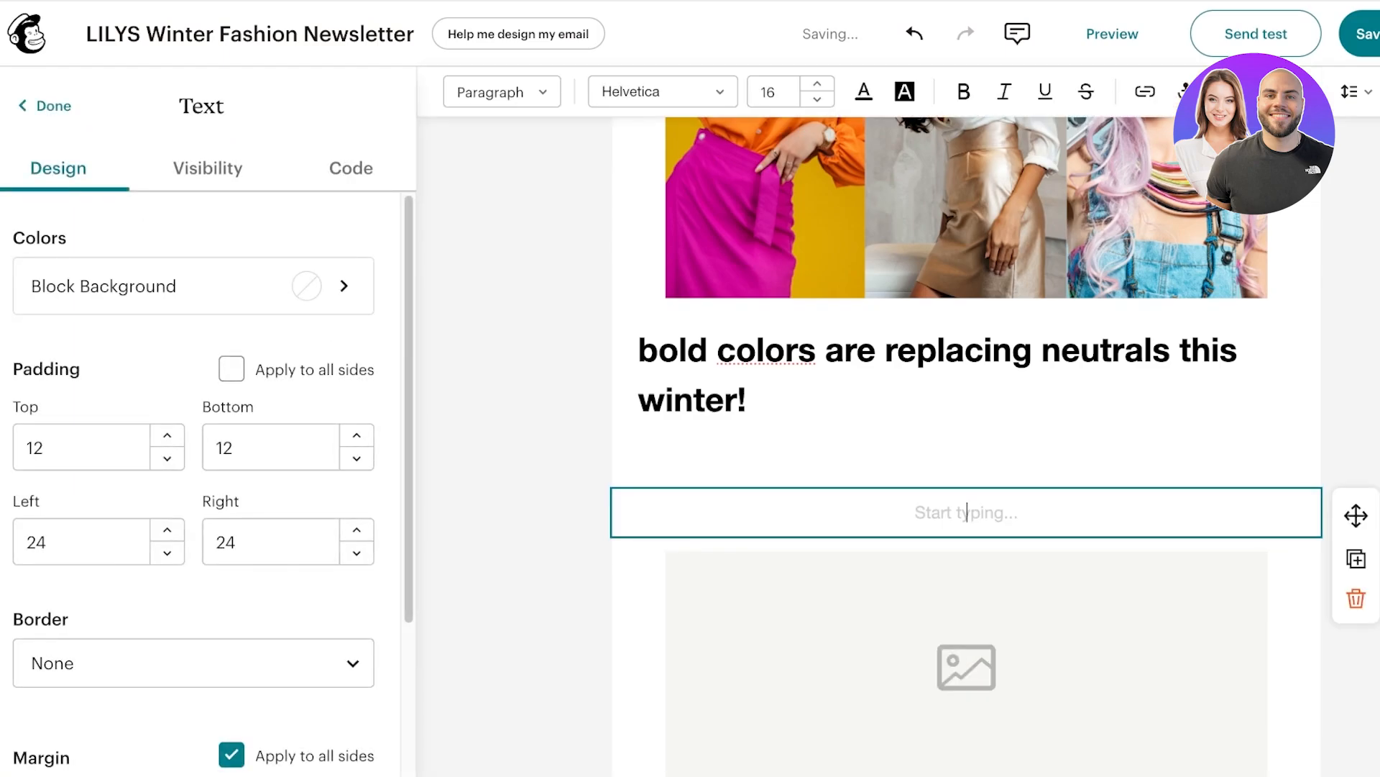
pyautogui.write('D')
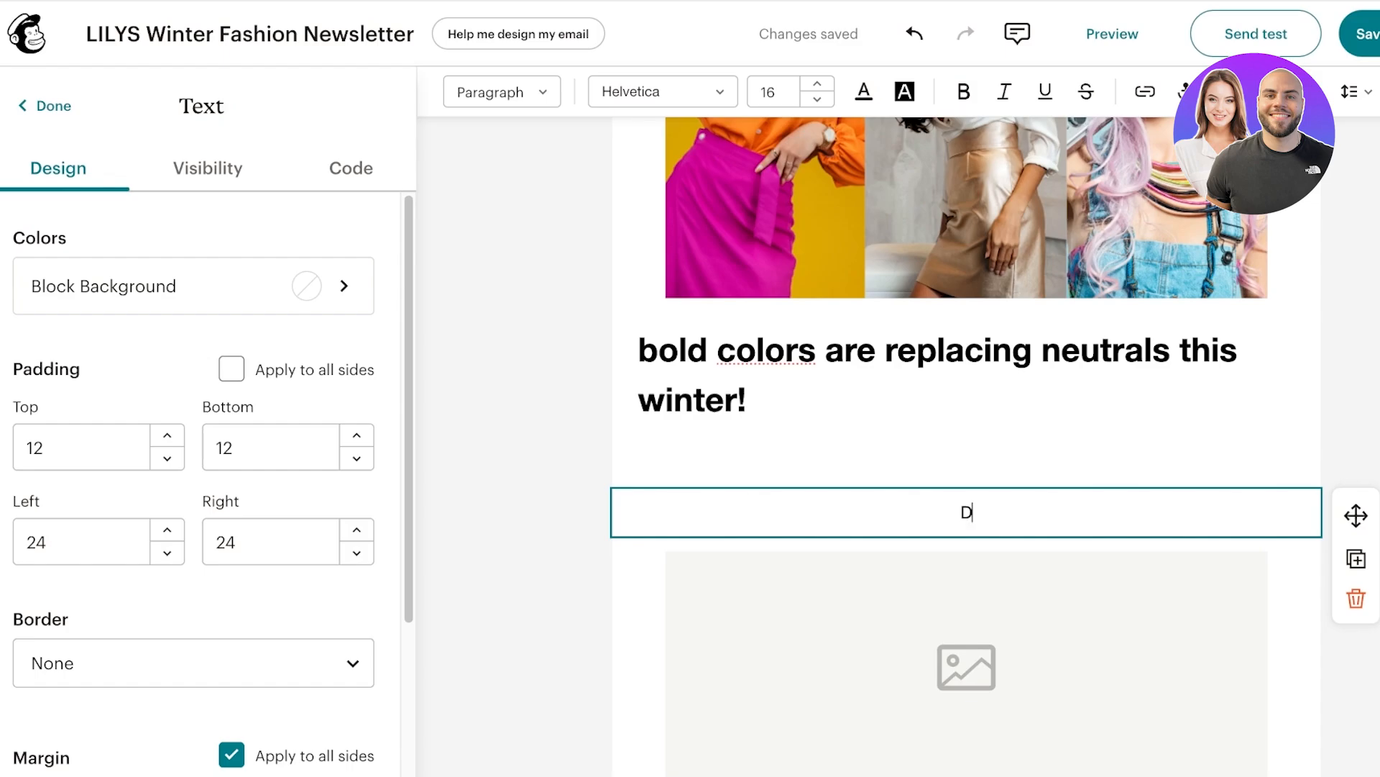
pyautogui.write('itch the b')
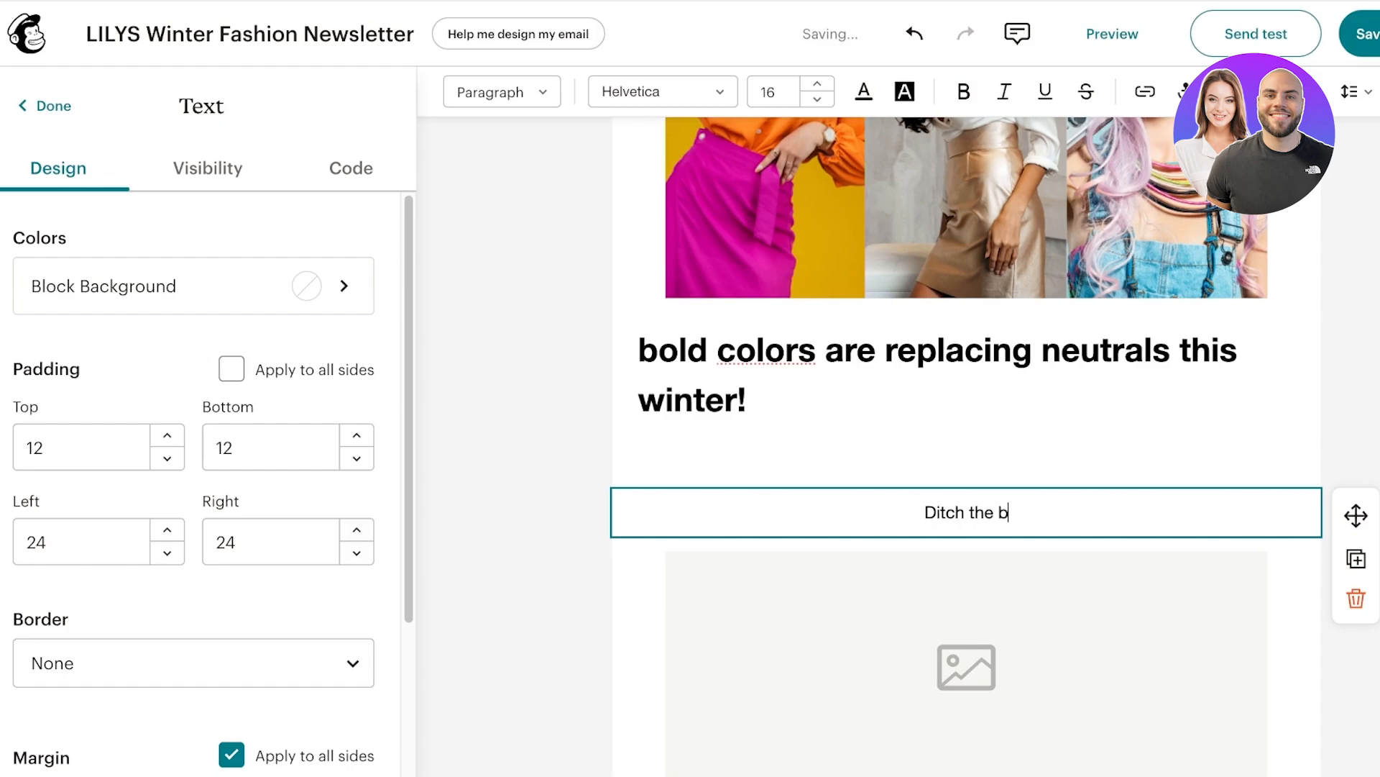
pyautogui.write('rowns and hold ')
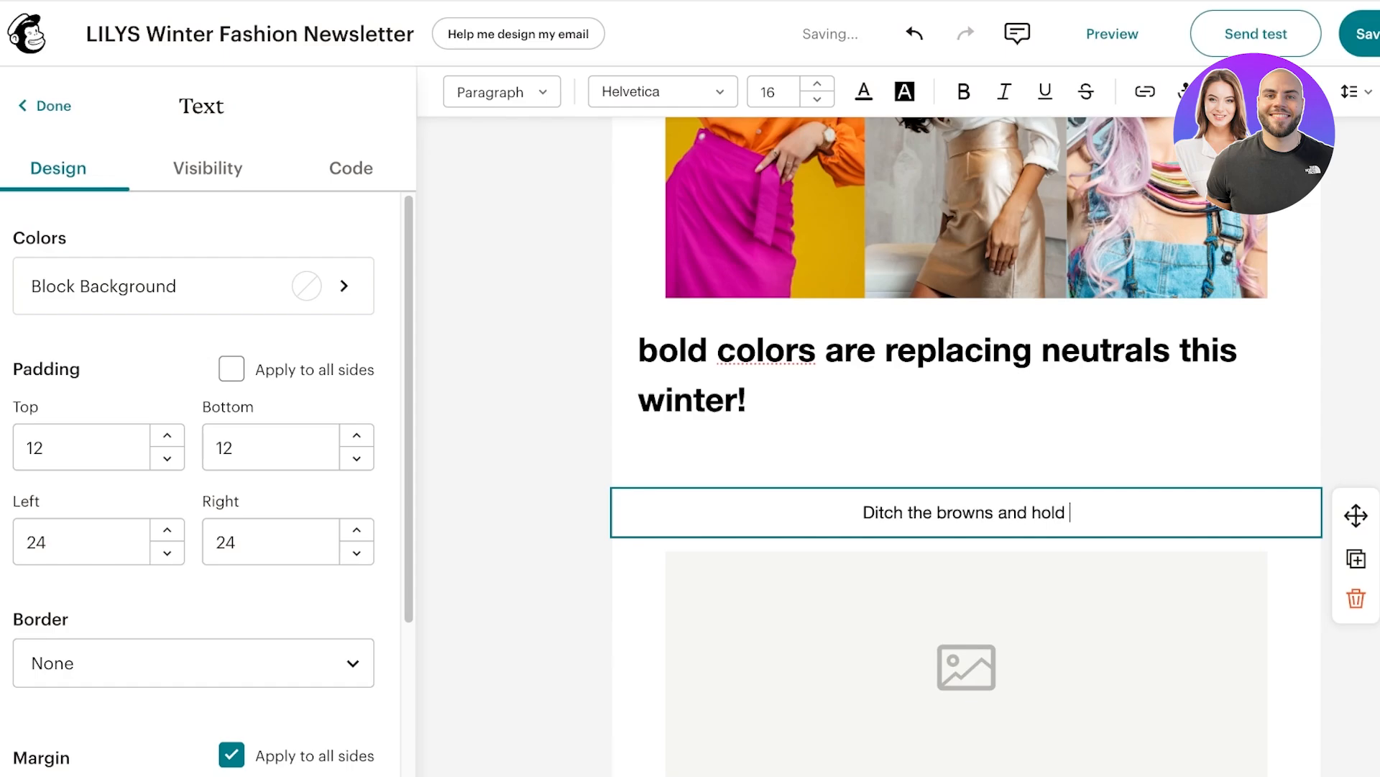
pyautogui.write('onto re')
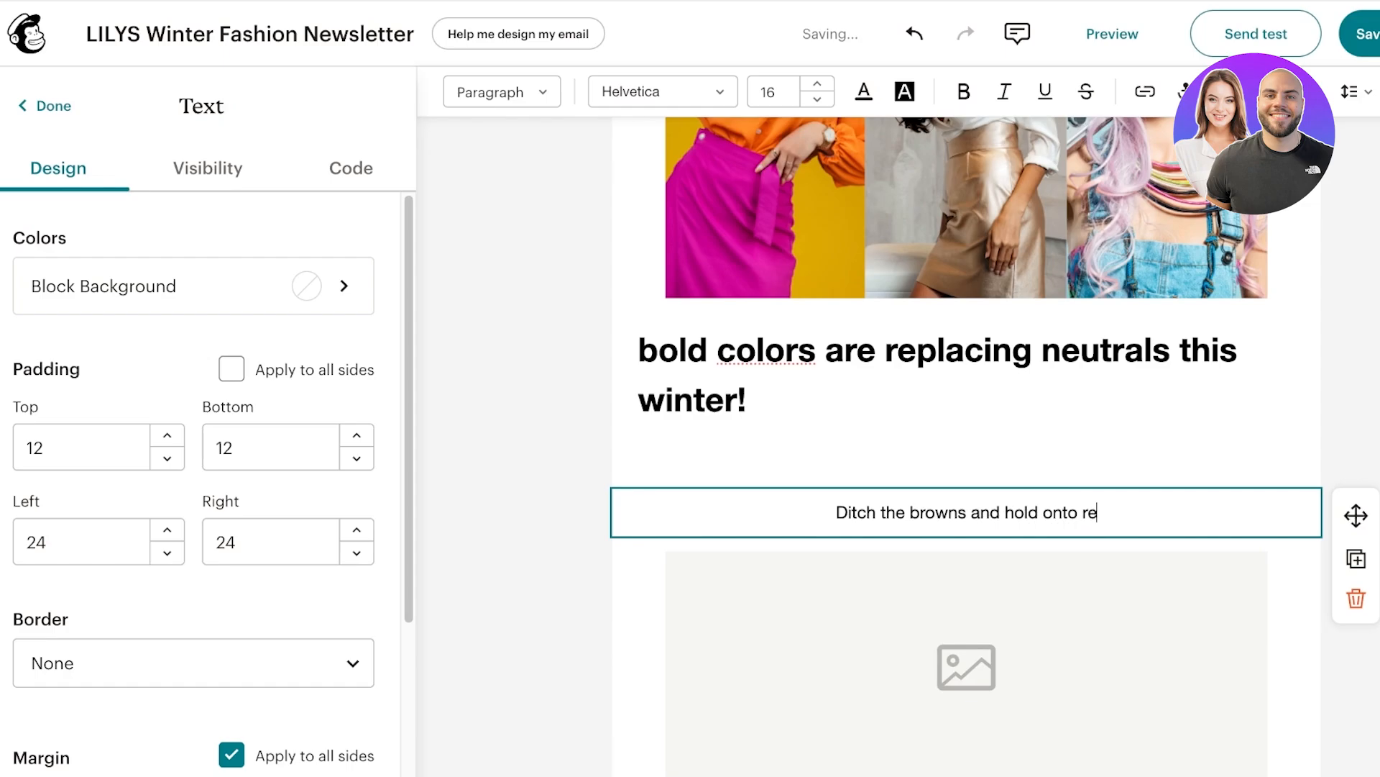
pyautogui.write('d to keep you warm!')
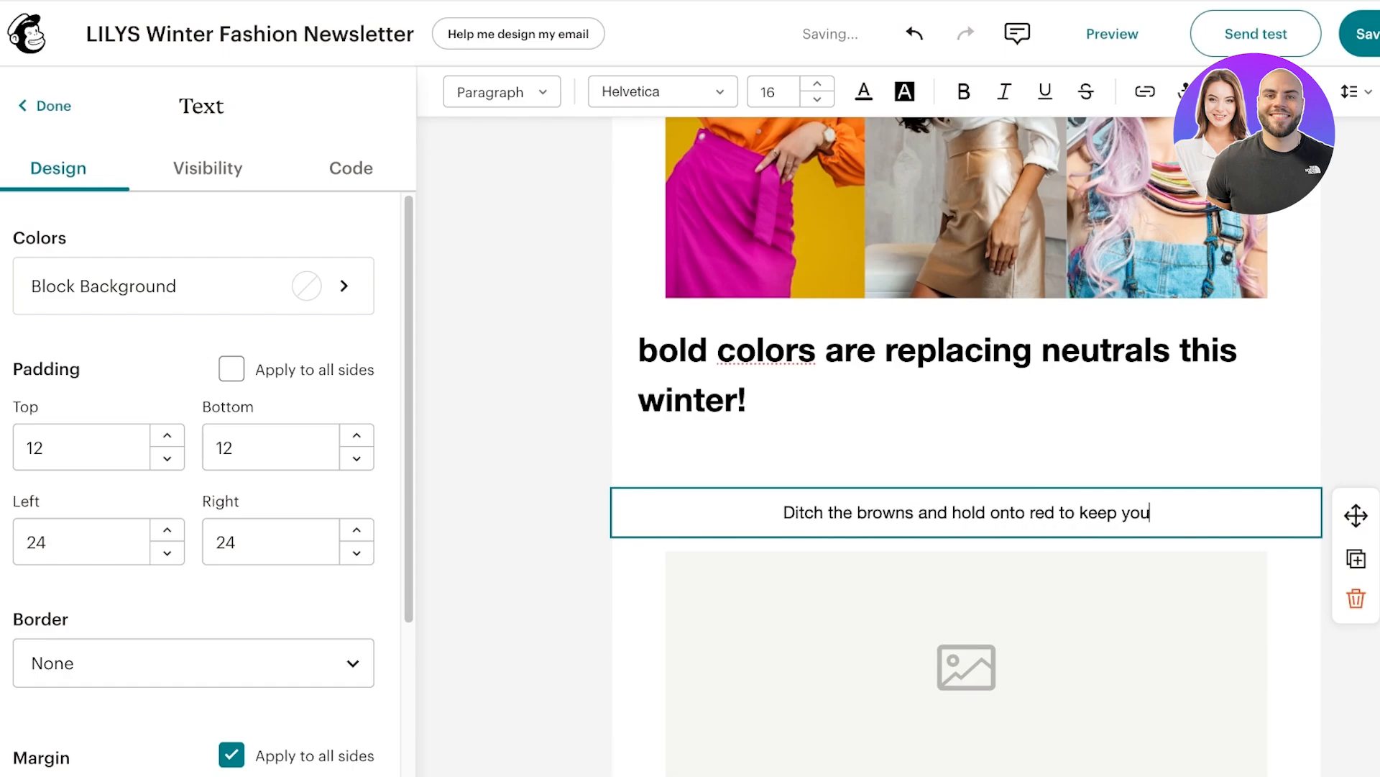
pyautogui.press('Return')
pyautogui.write('Coats in vibran')
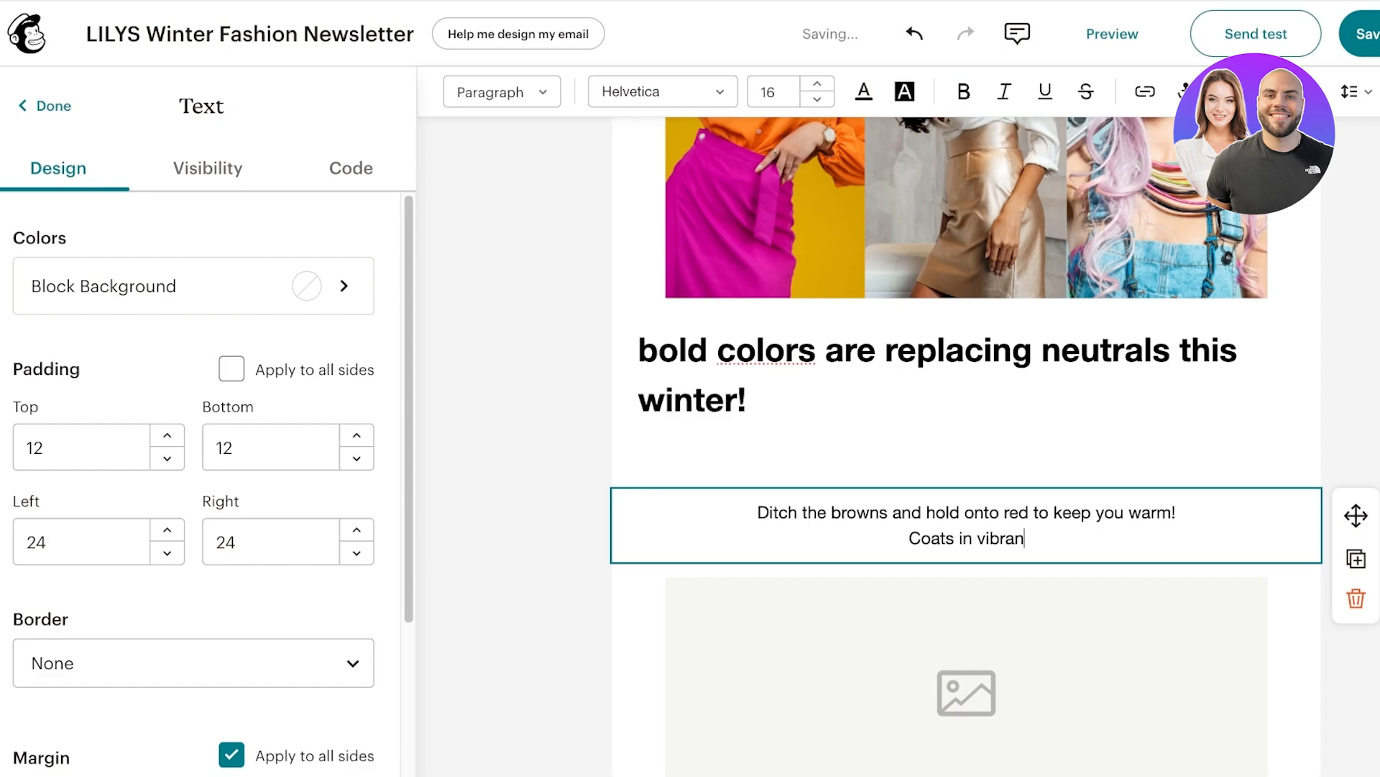
pyautogui.write('t colors are trending!')
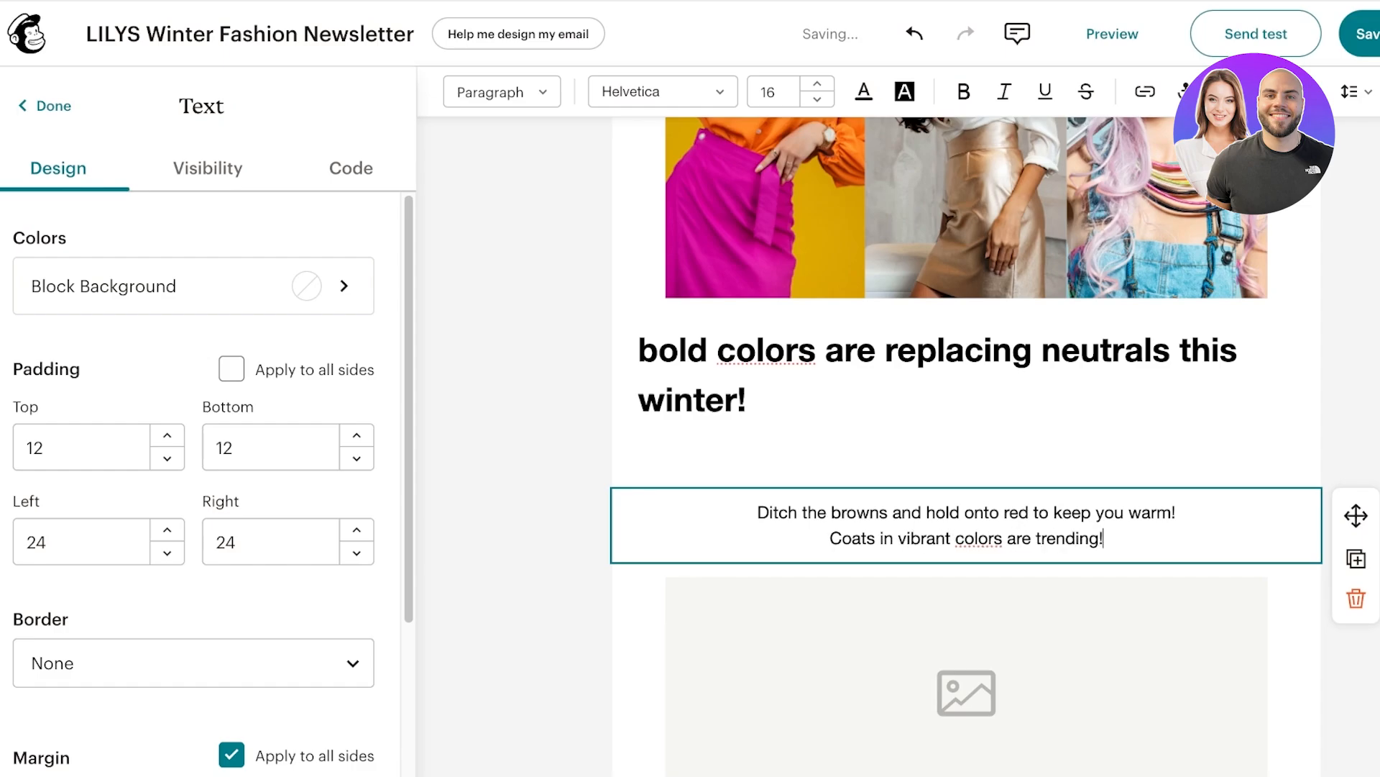
pyautogui.press('Return')
pyautogui.press('BackSpace')
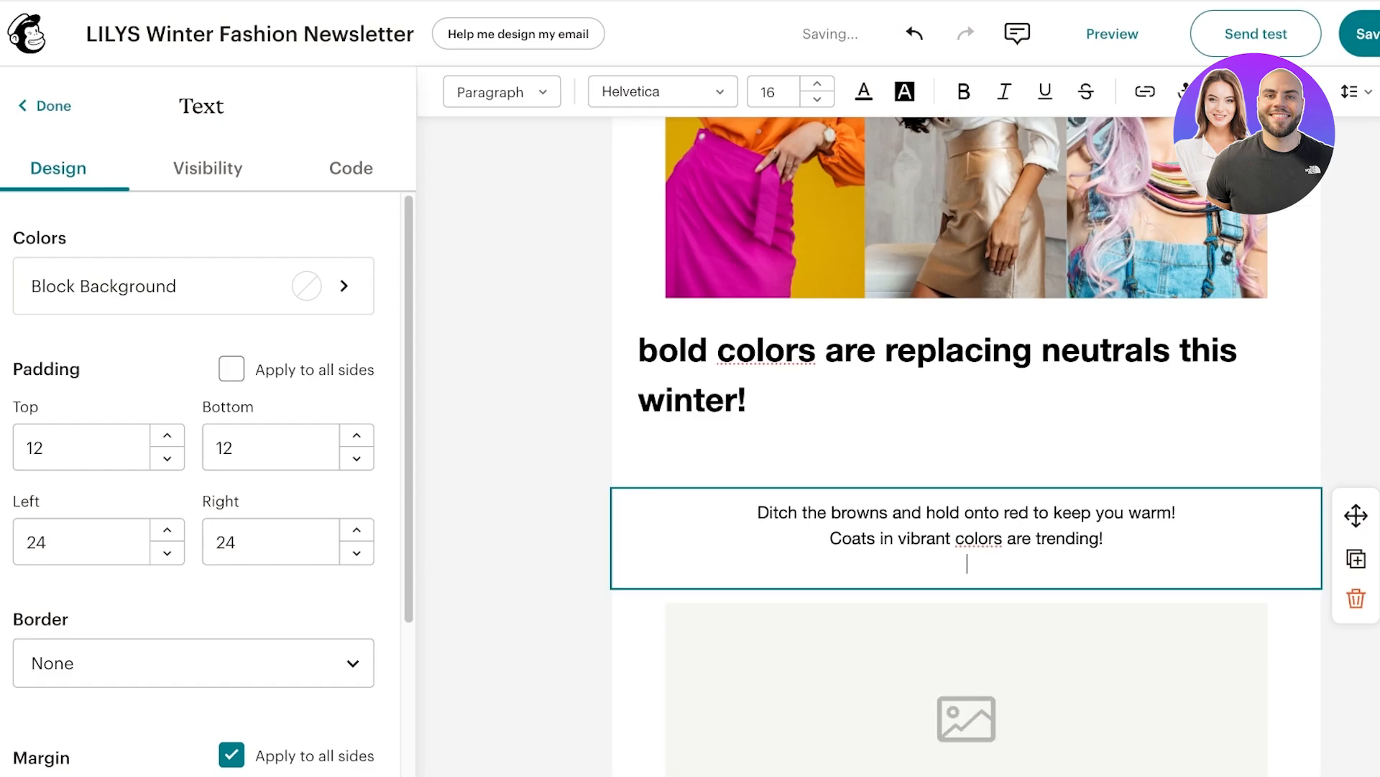
pyautogui.press('Return')
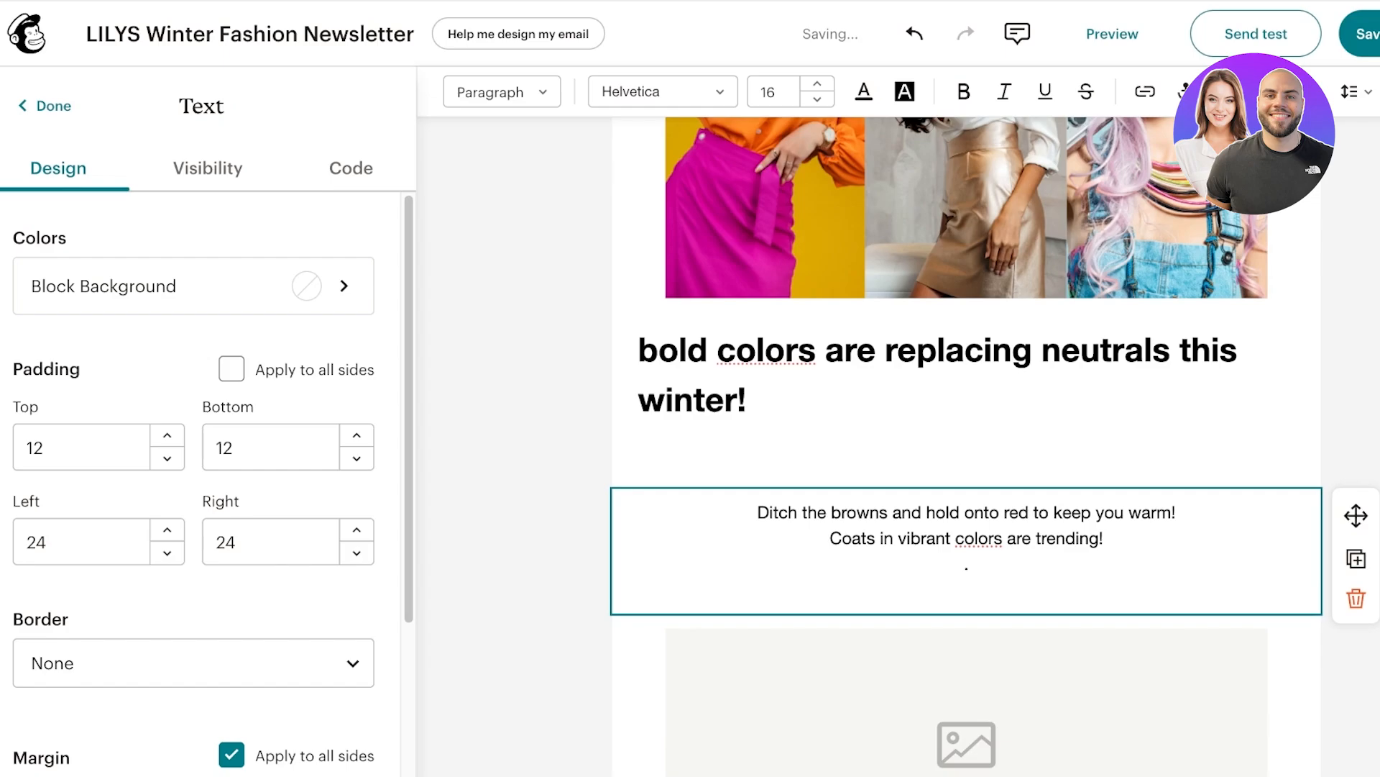
pyautogui.scroll(-8, 966, 432)
pyautogui.click(967, 198)
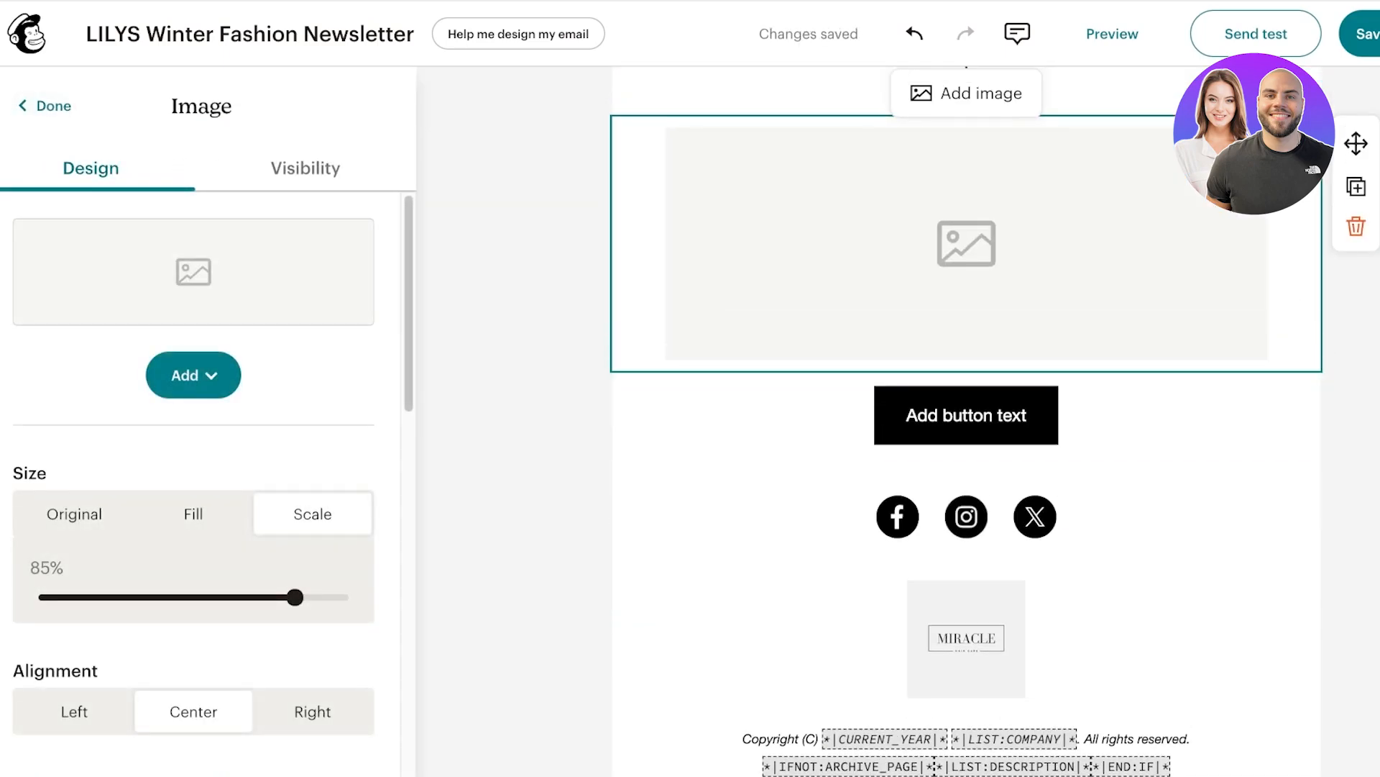
# Delete the empty image placeholder, then open the button block's settings and the online store.
pyautogui.press('Delete')
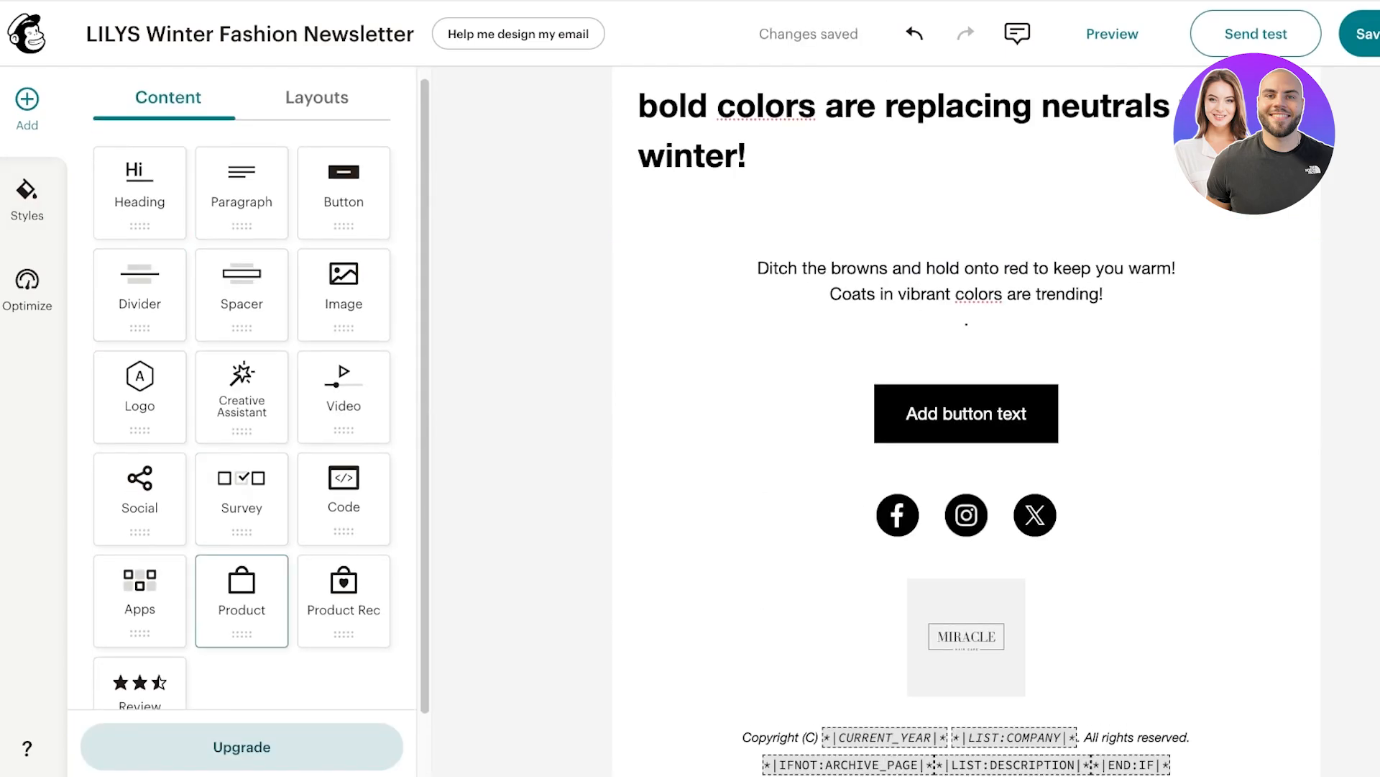
pyautogui.scroll(-2, 241, 568)
pyautogui.scroll(2, 241, 550)
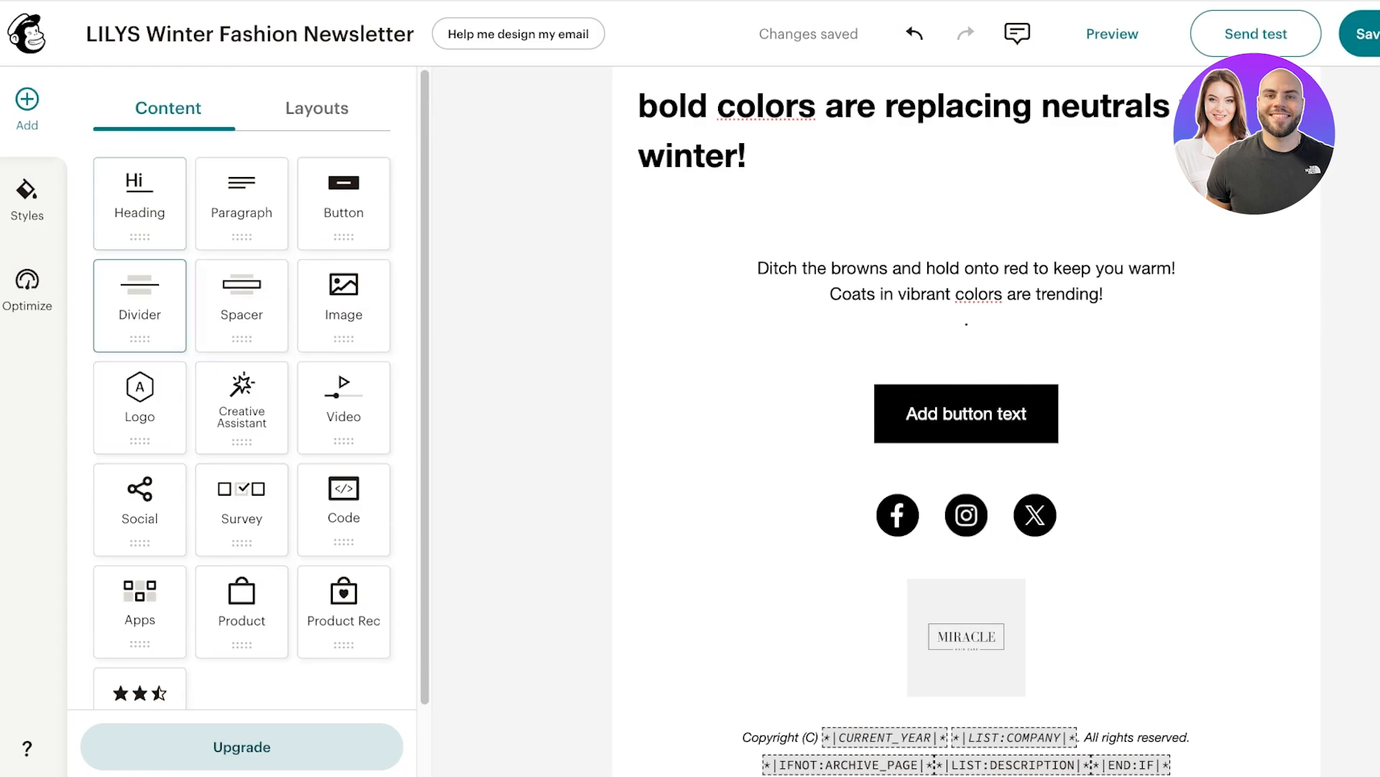
pyautogui.scroll(-3, 140, 309)
pyautogui.click(966, 418)
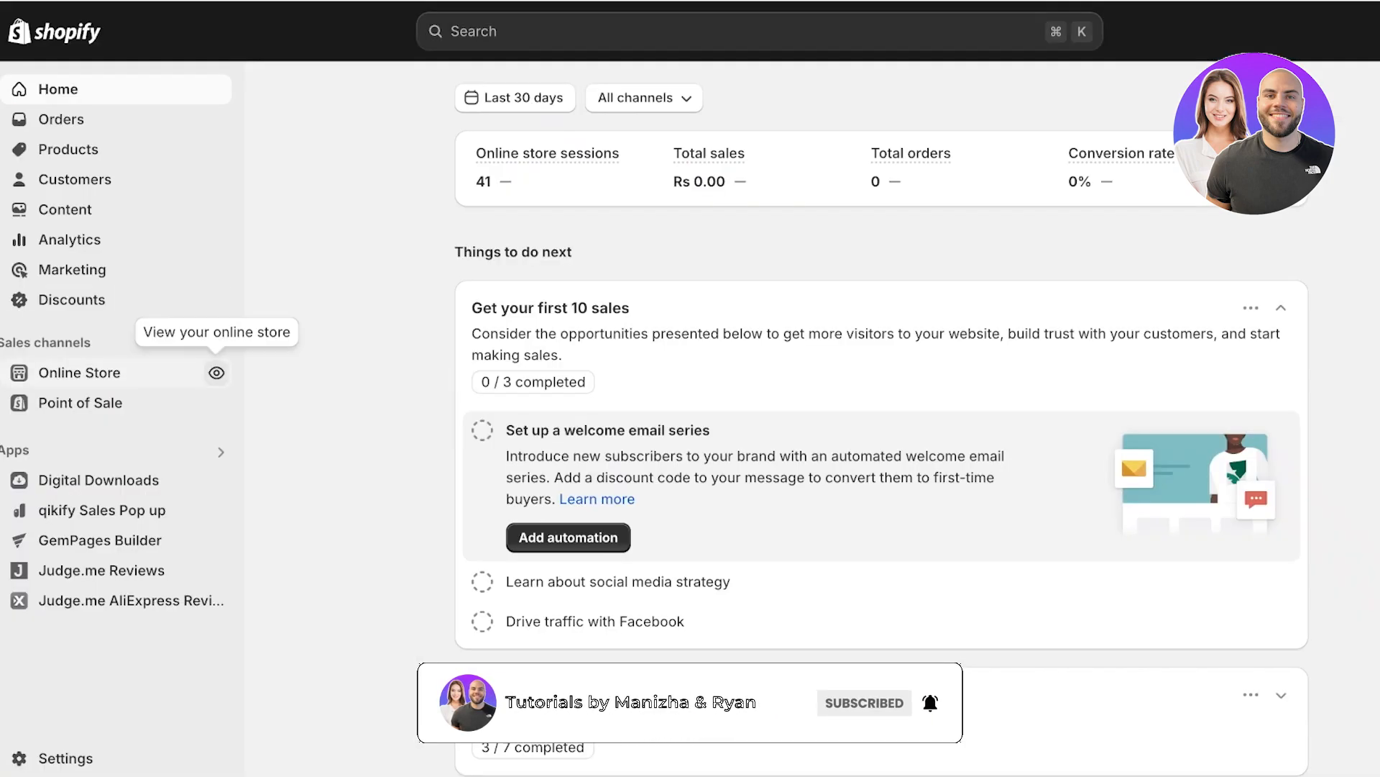
pyautogui.click(217, 373)
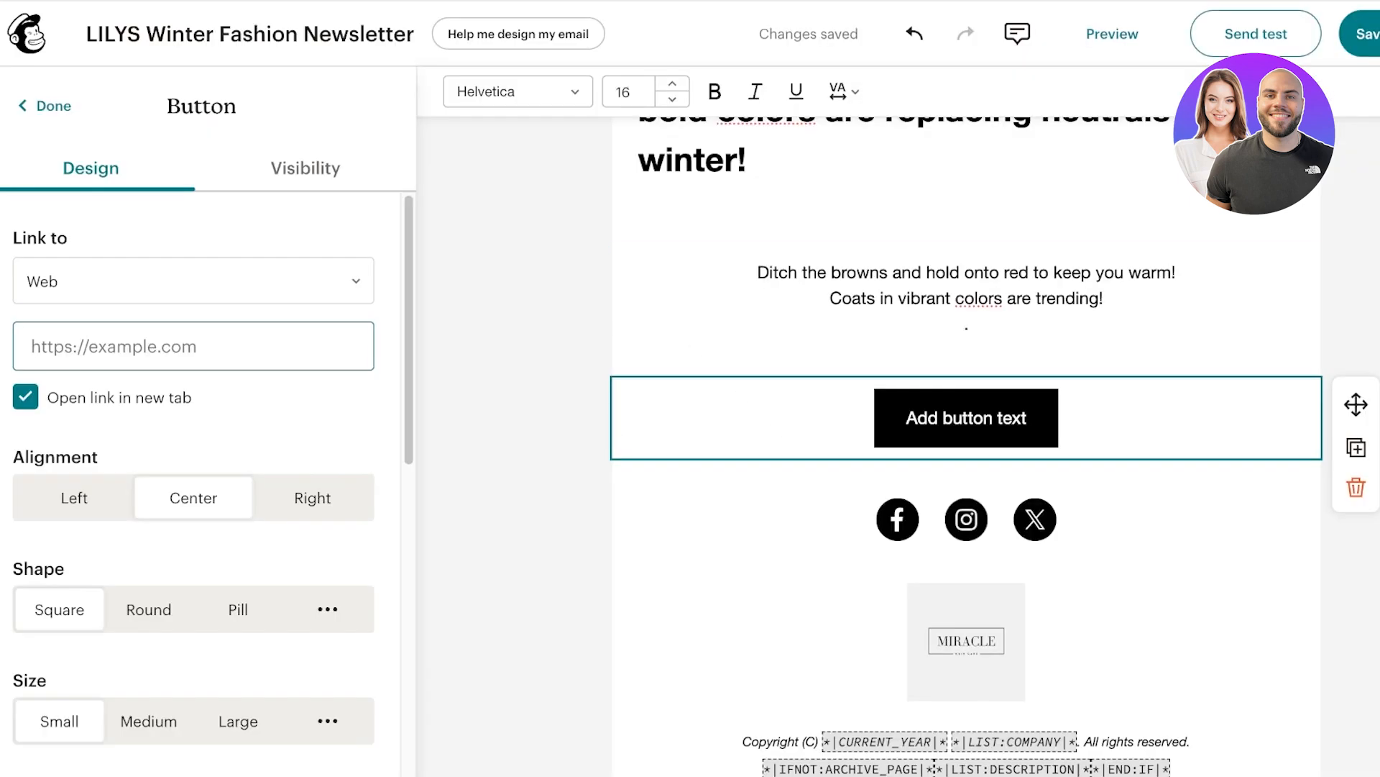
# Link the button to the Shopify store URL and relabel it 'Shop Lilys'.
pyautogui.write('https://365e9c-67.myshopify.com/')
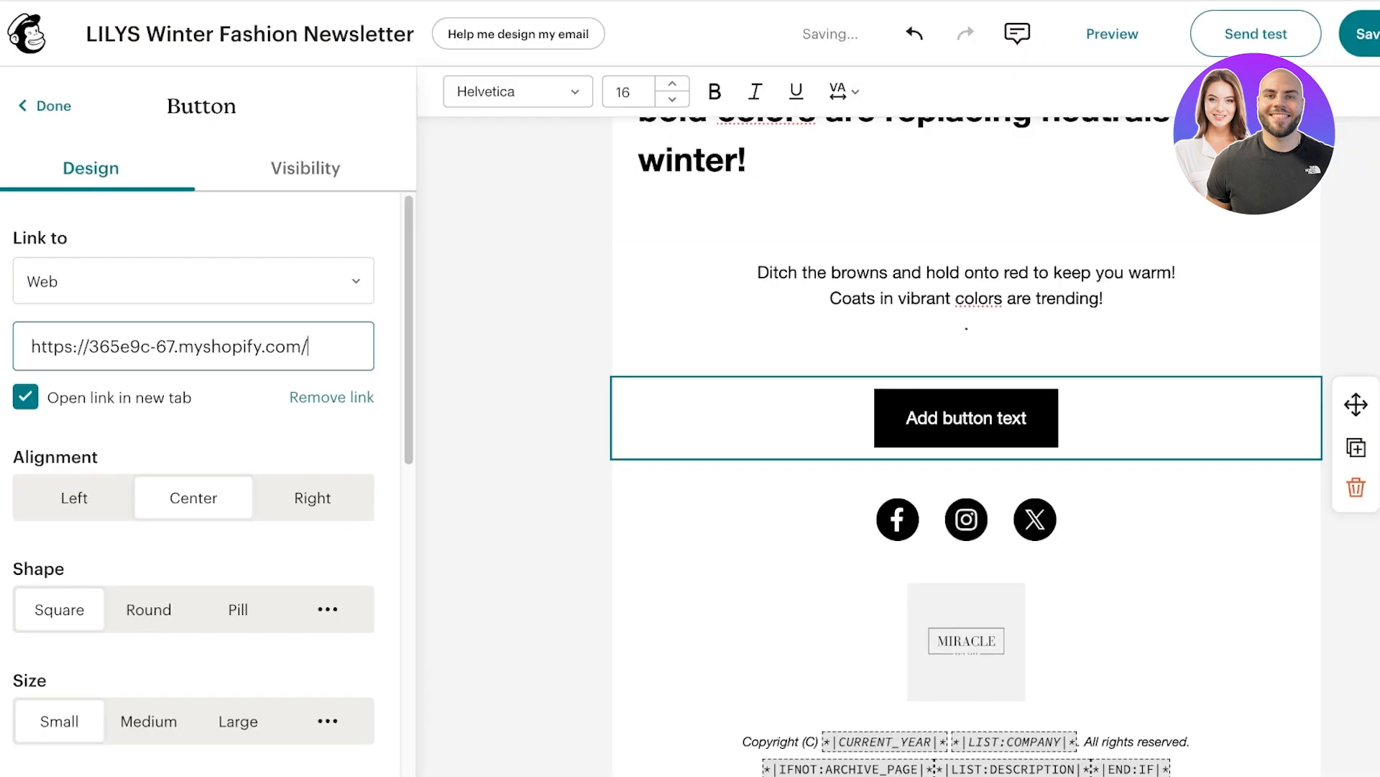
pyautogui.scroll(-1, 209, 431)
pyautogui.scroll(1, 193, 226)
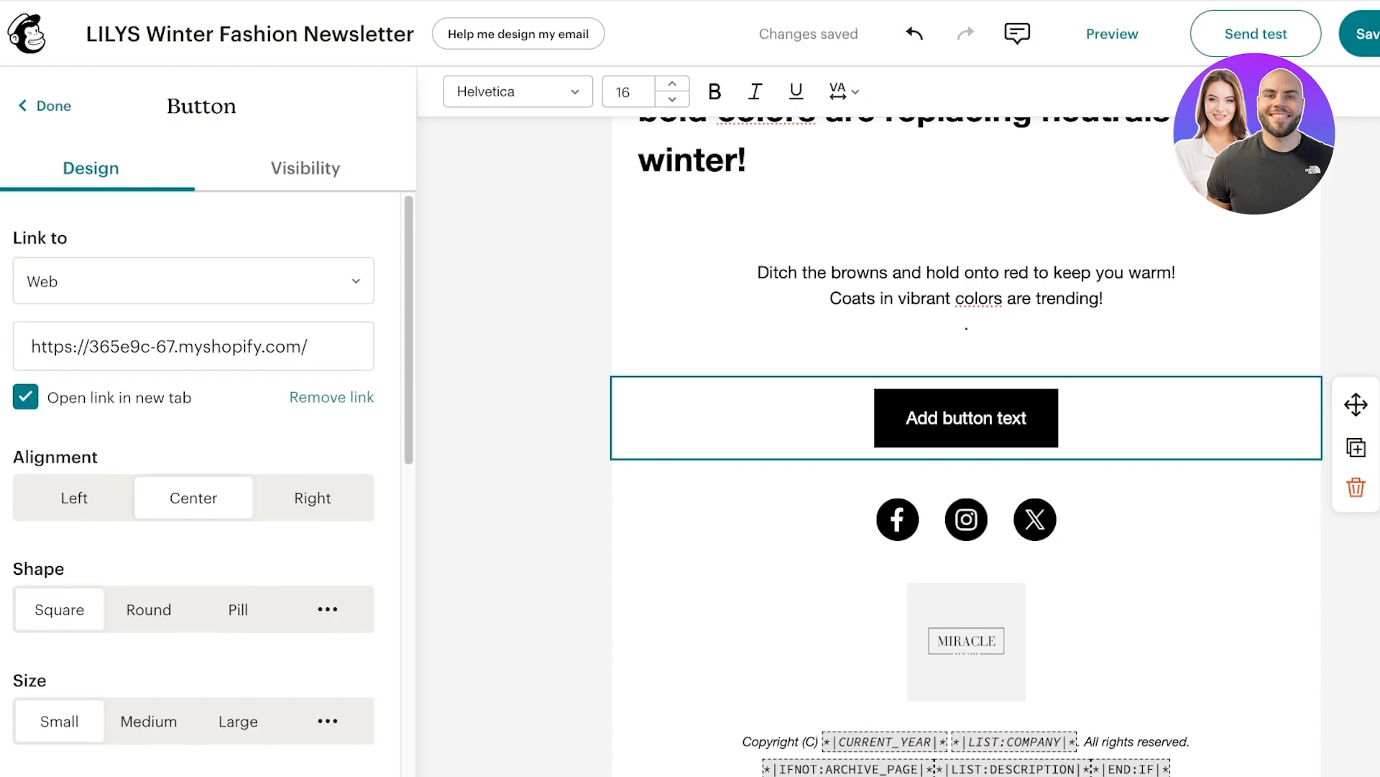
pyautogui.tripleClick(973, 418)
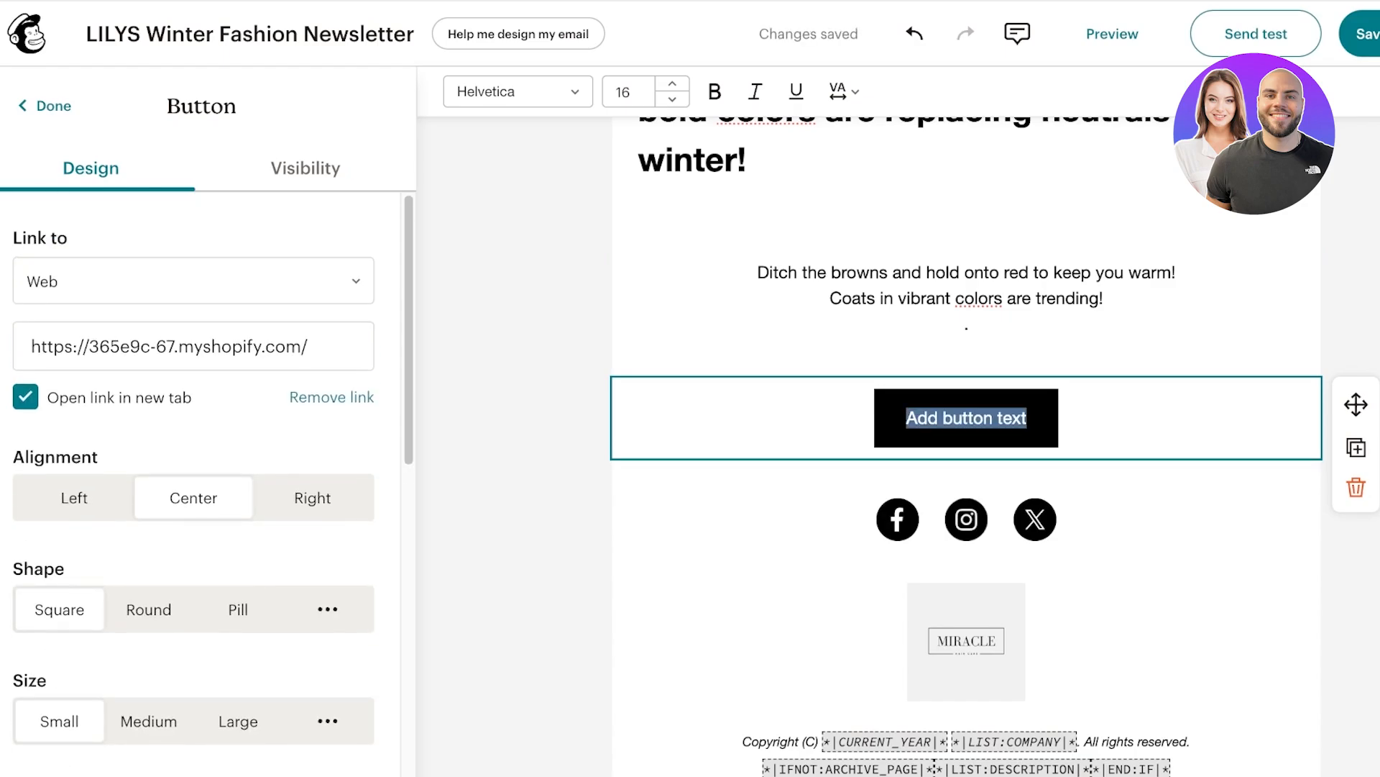
pyautogui.write('Sho')
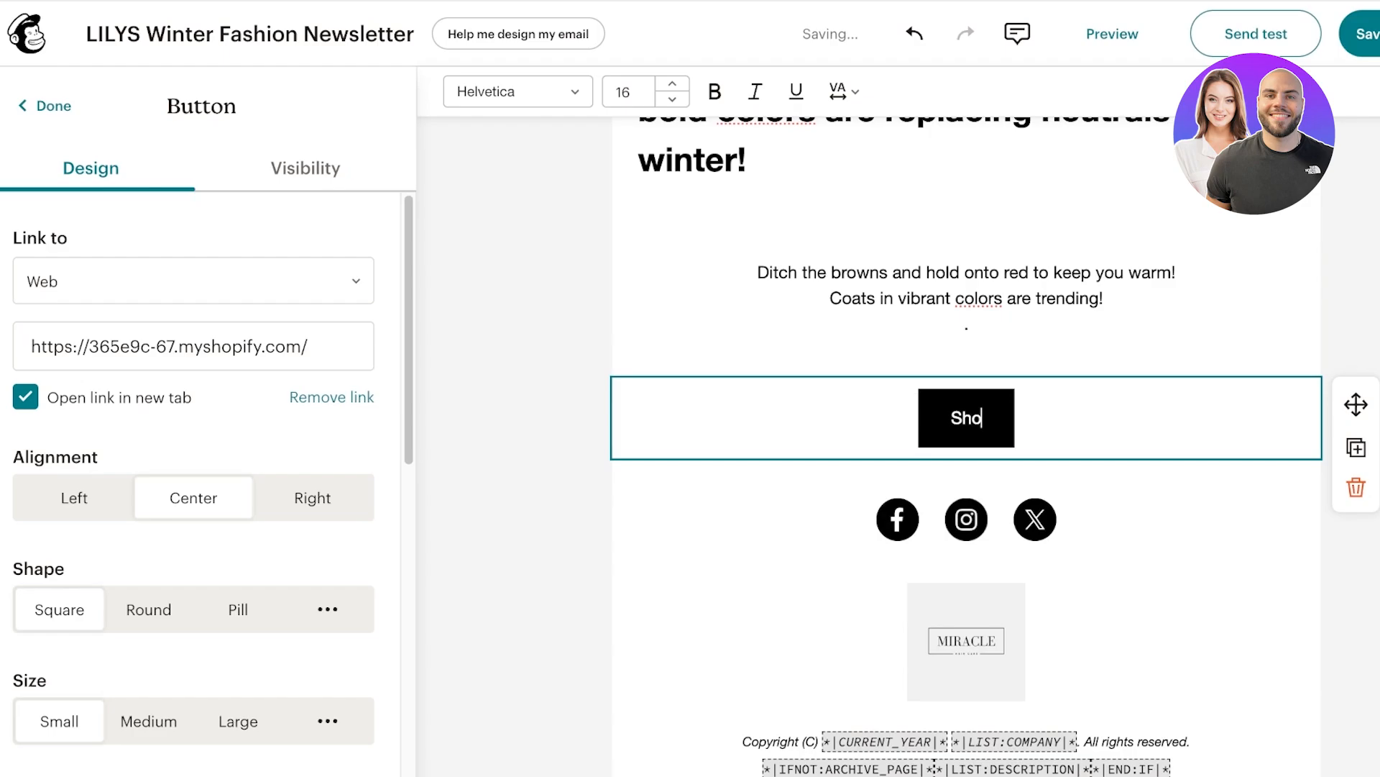
pyautogui.write('p Lilys')
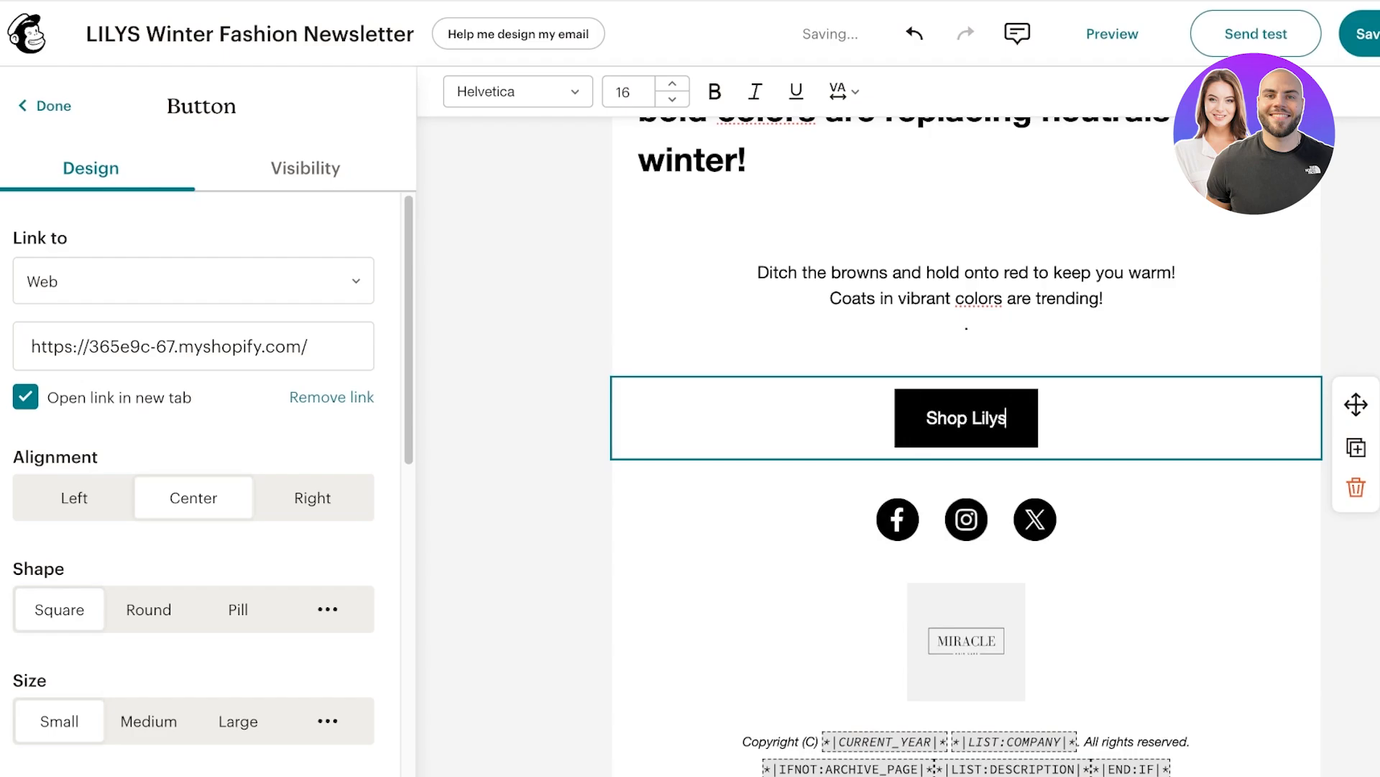
pyautogui.click(966, 522)
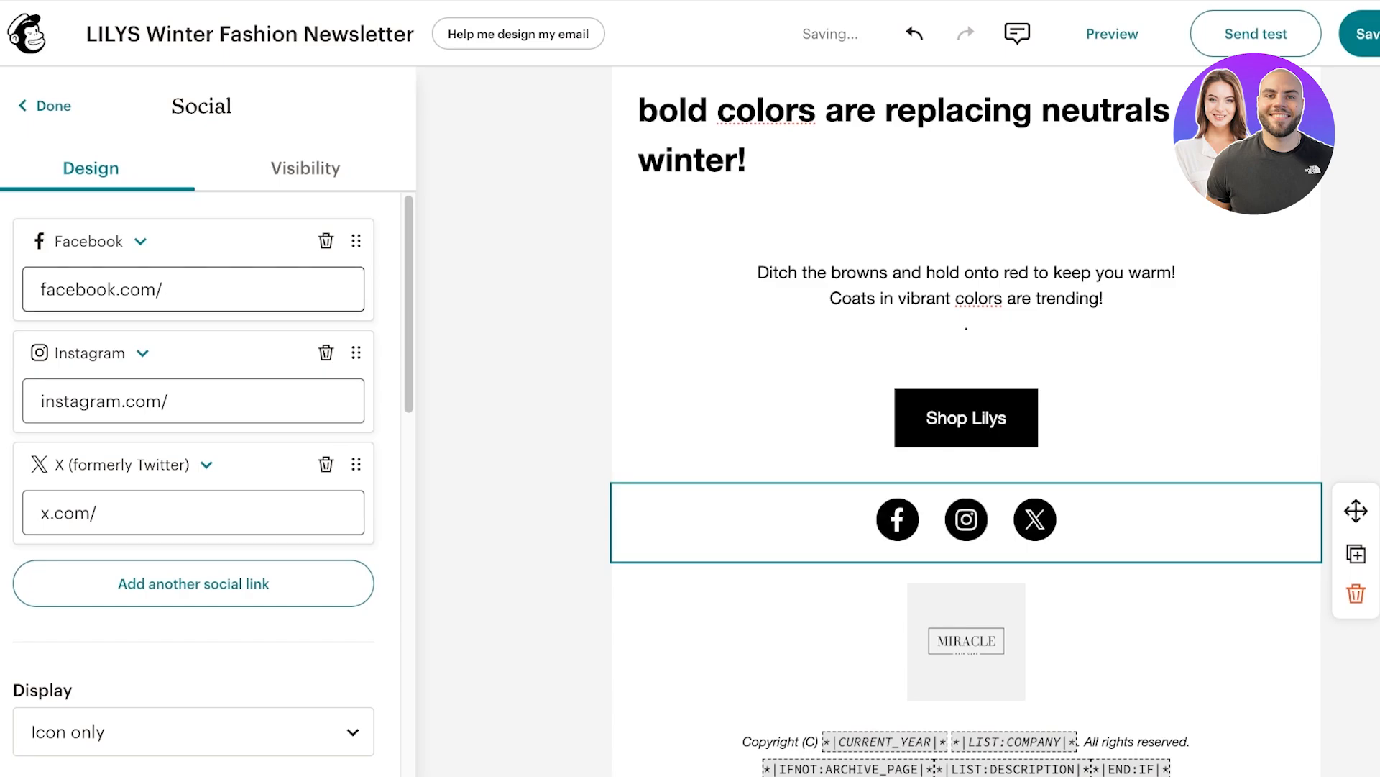
# Point the Facebook and Instagram social links to facebook.com/lilys and instagram.com/lilys.
pyautogui.click(165, 289)
pyautogui.write('lilys')
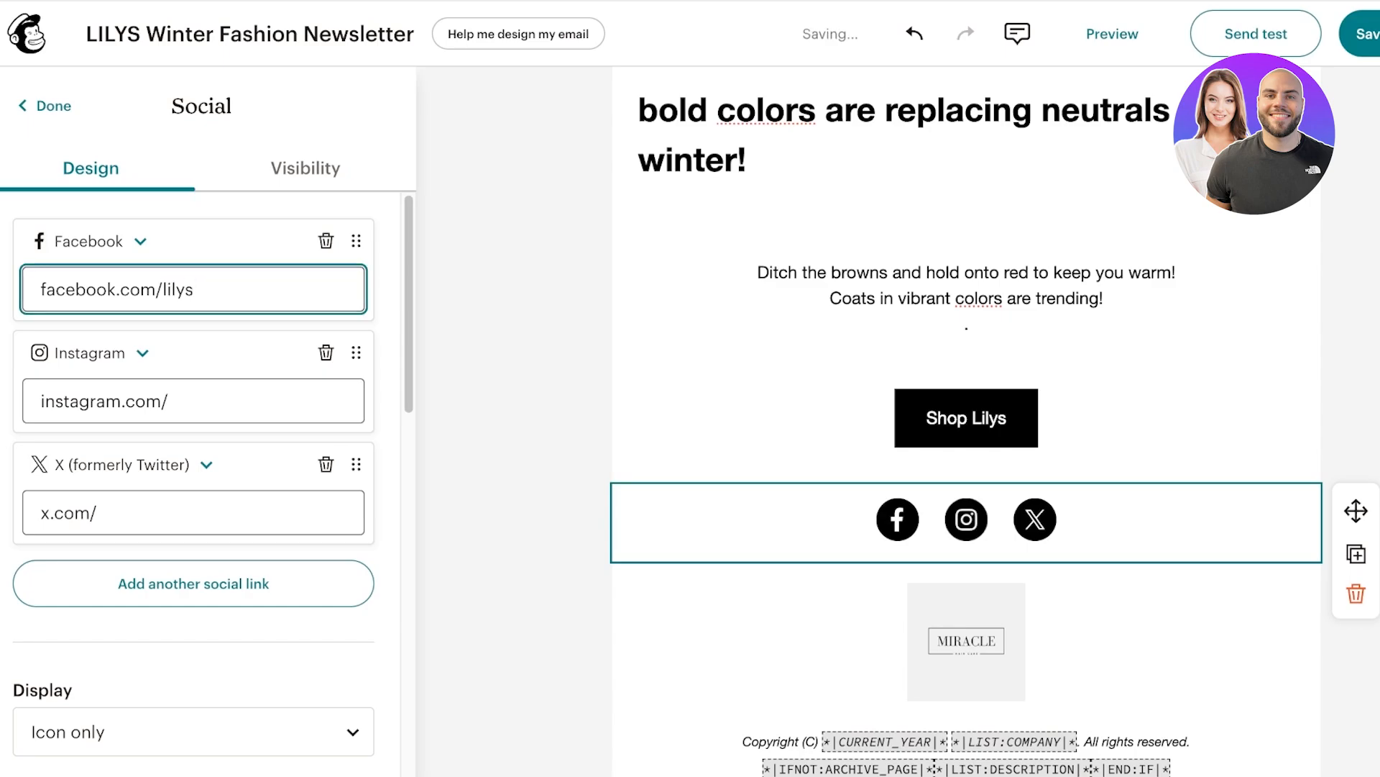
pyautogui.click(170, 401)
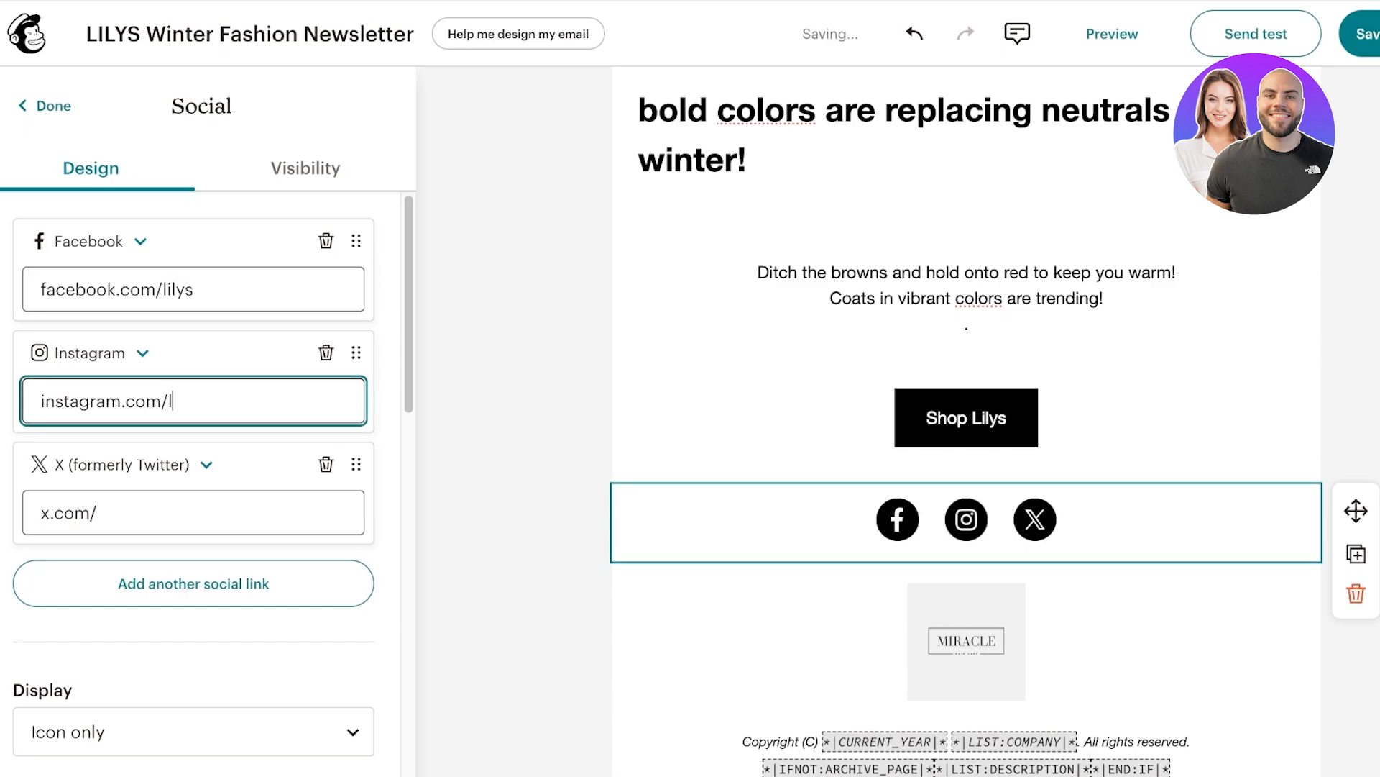
pyautogui.write('lilys')
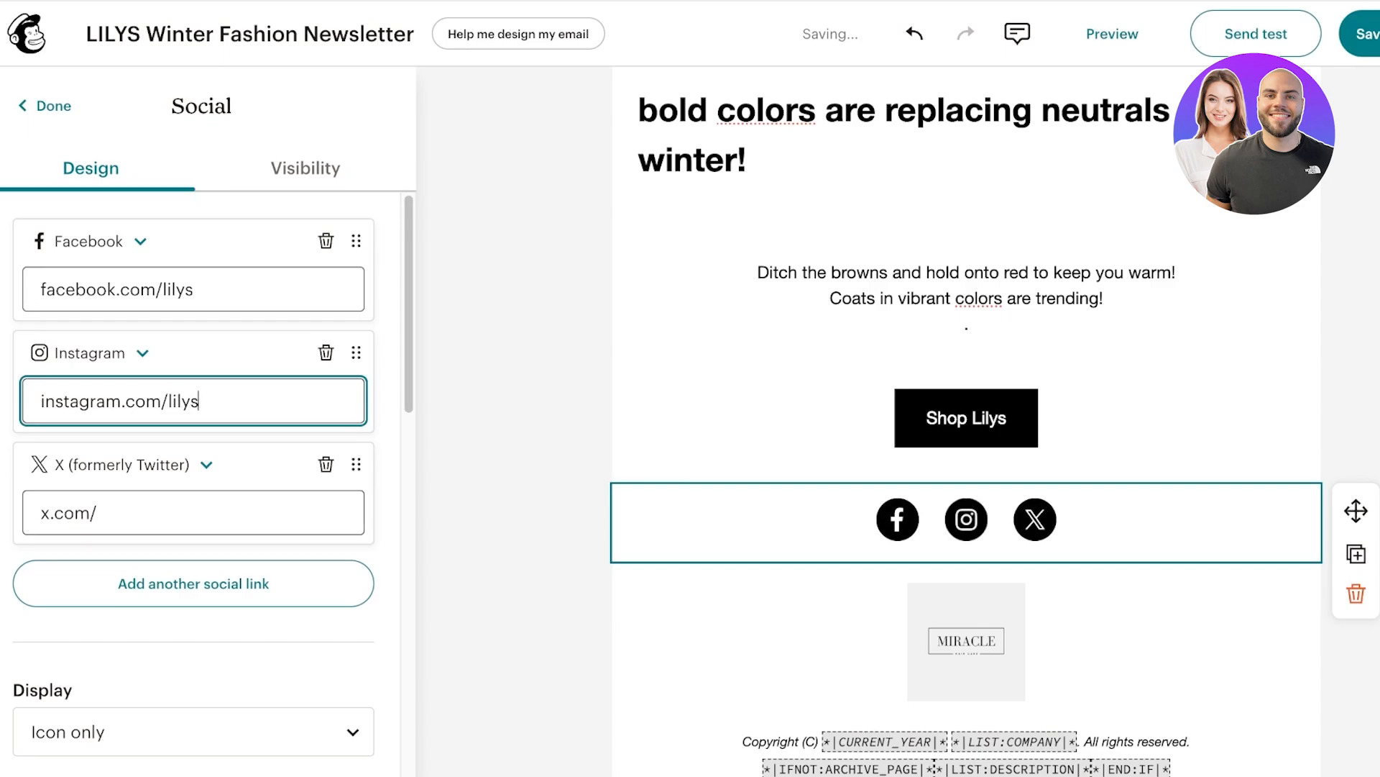
# Delete the X link from the social icons block.
pyautogui.click(97, 513)
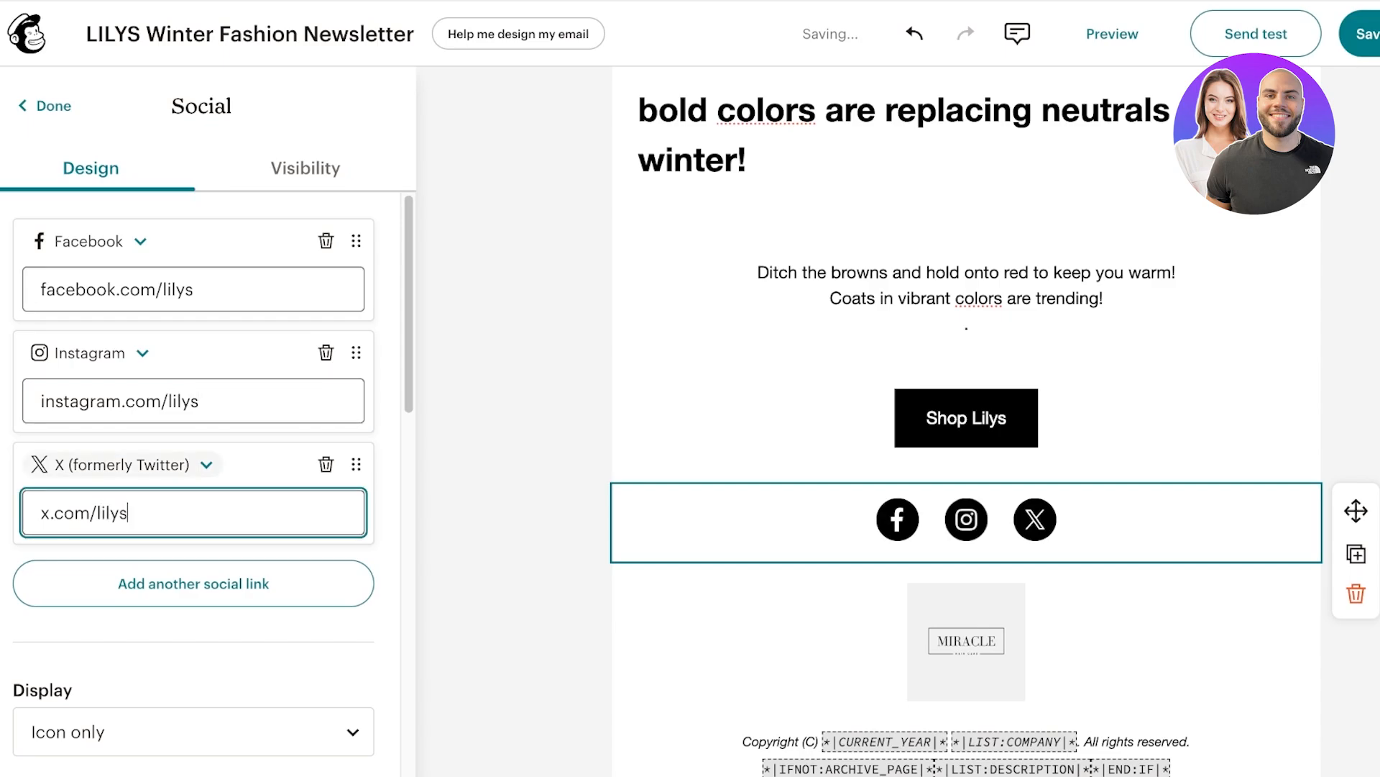
pyautogui.click(326, 464)
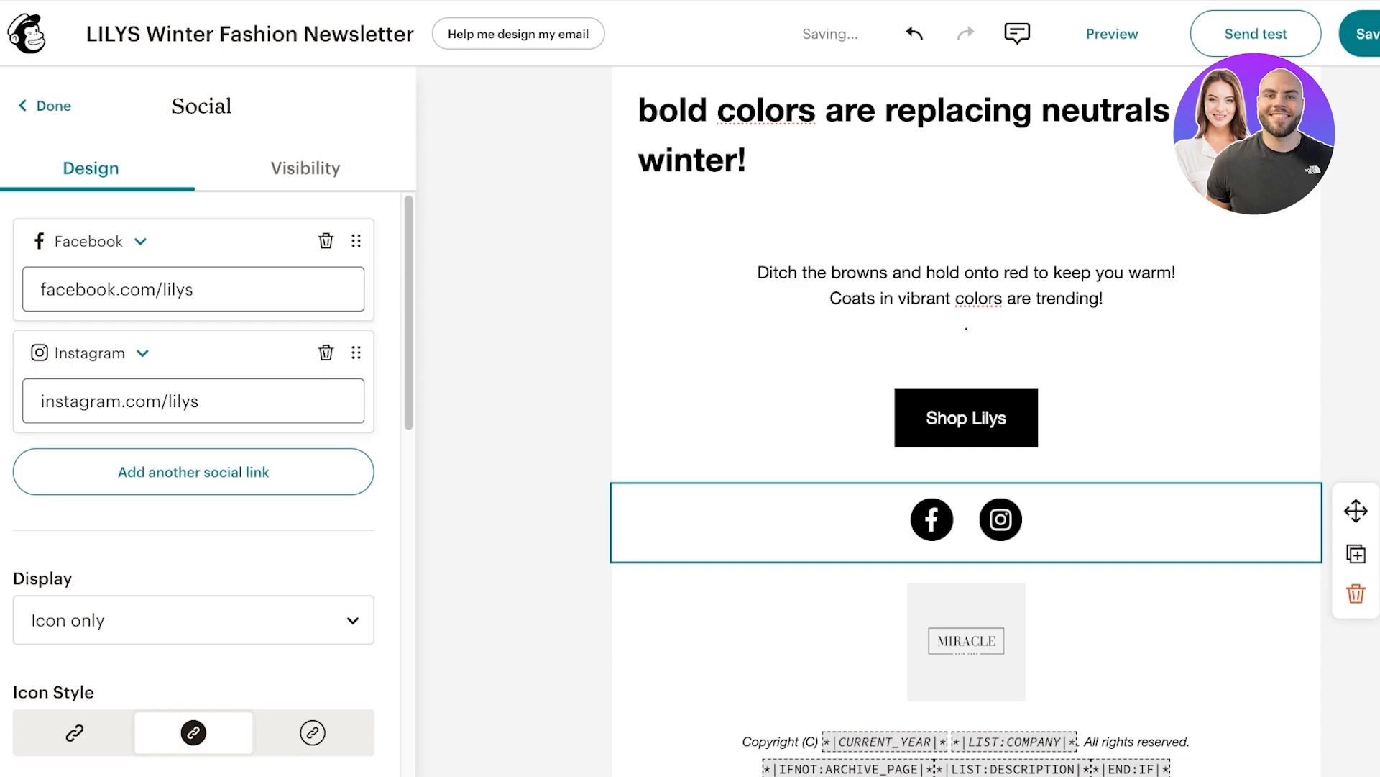
pyautogui.scroll(-2, 966, 647)
pyautogui.click(966, 647)
# Replace the footer copyright merge tags with the year 2024 and company name LILYS.
pyautogui.scroll(-2, 966, 647)
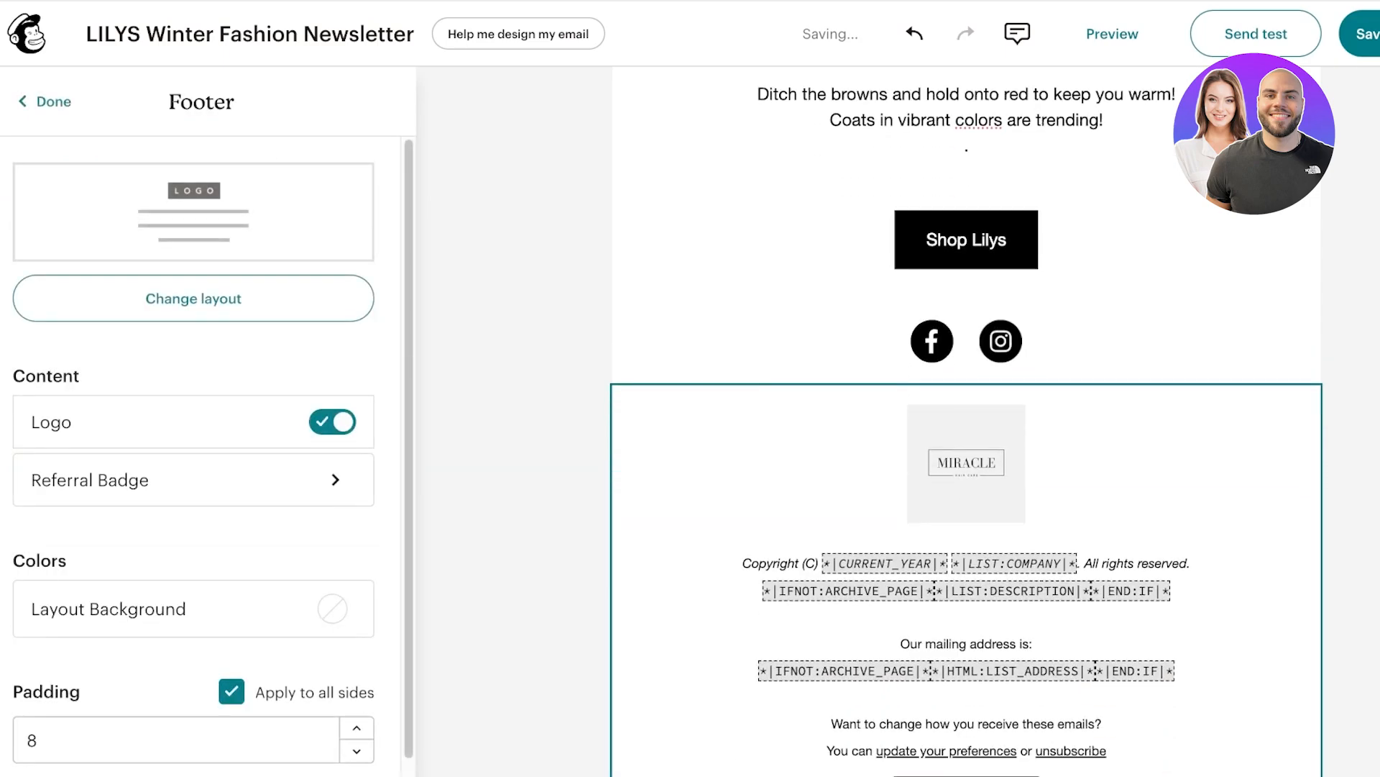
pyautogui.click(908, 498)
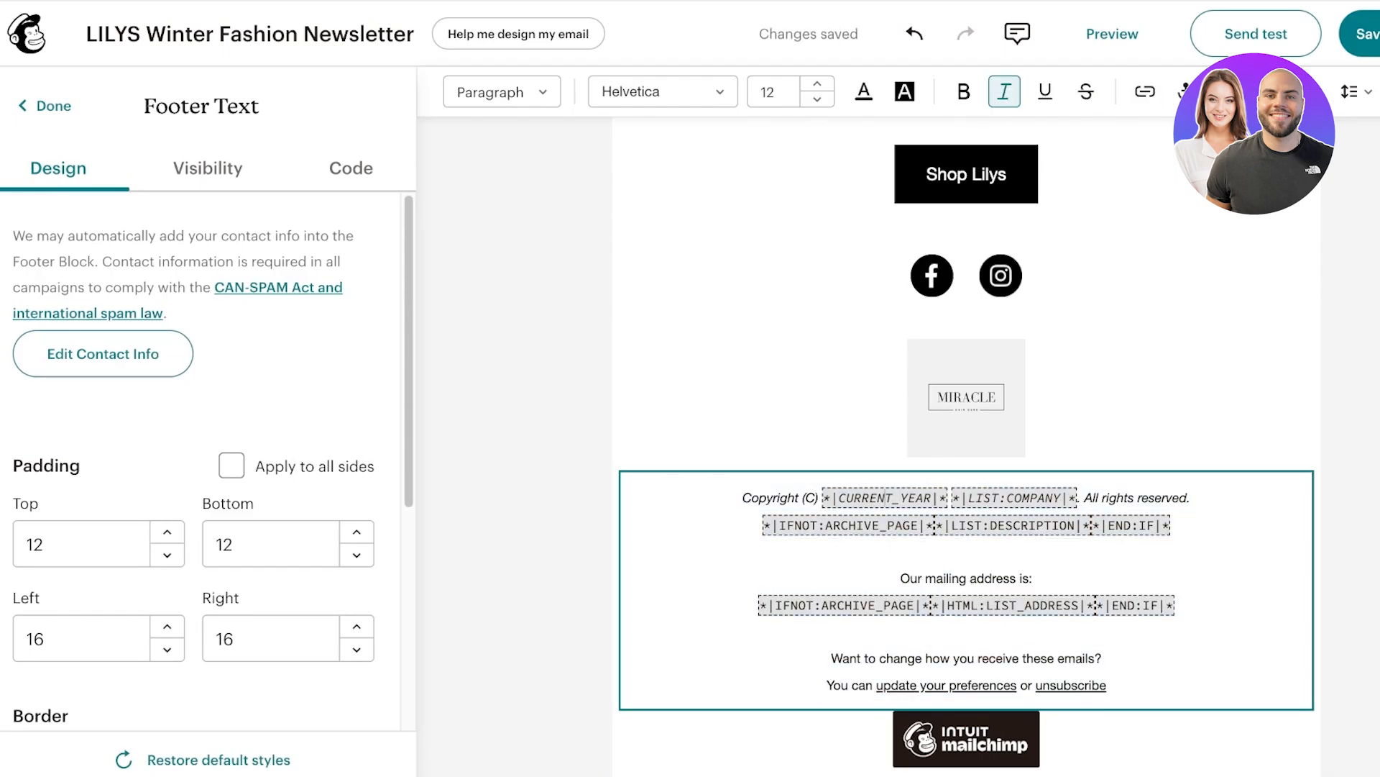
pyautogui.tripleClick(909, 497)
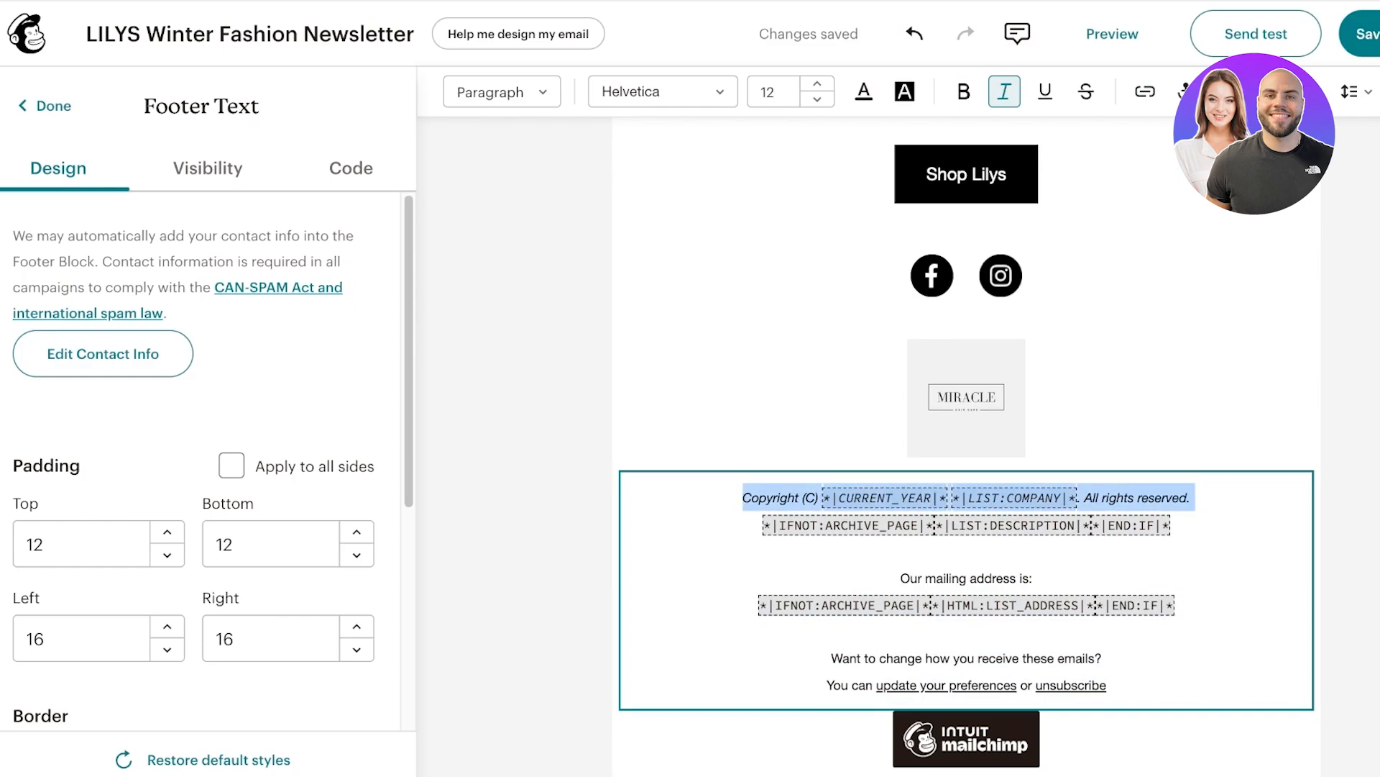
pyautogui.press('Down')
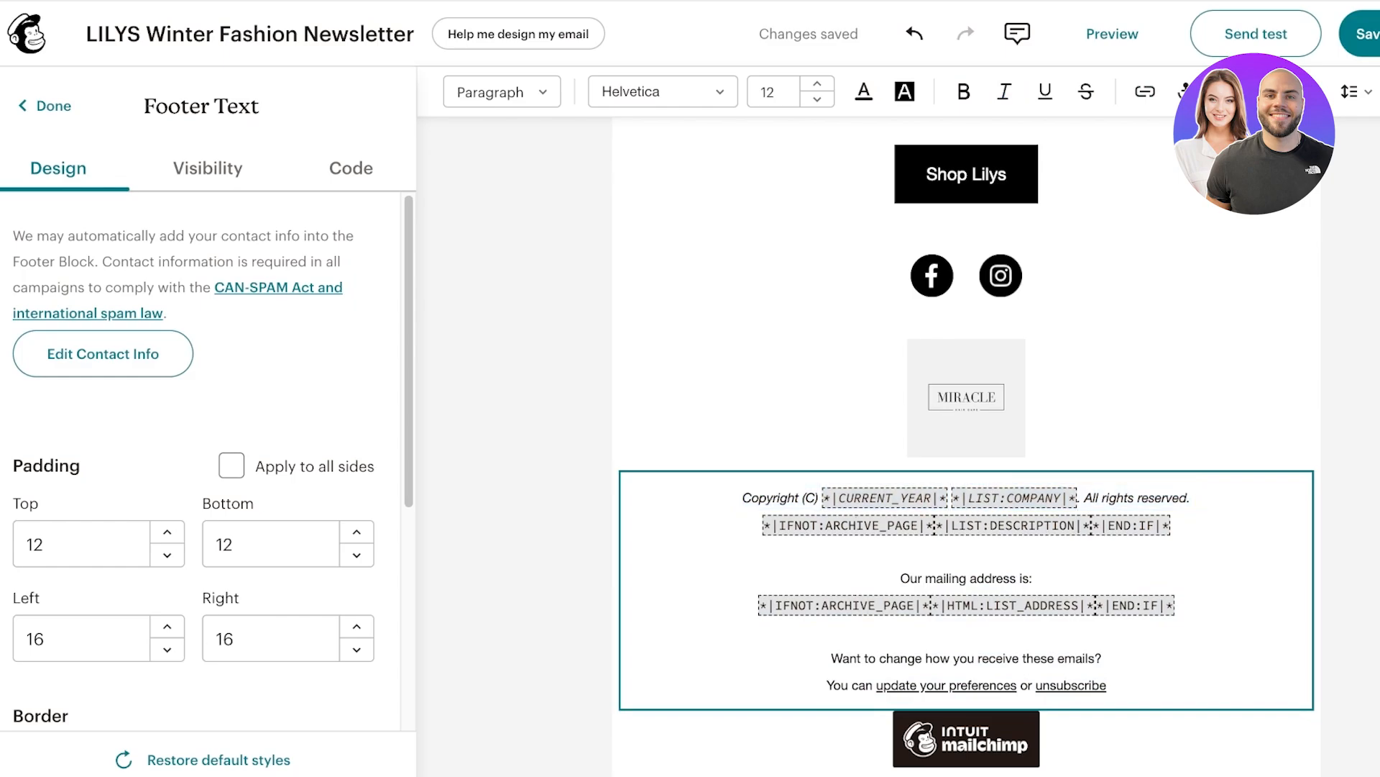
pyautogui.hotkey('ctrl', 'i')
pyautogui.press('BackSpace')
pyautogui.press('BackSpace')
pyautogui.press('BackSpace')
pyautogui.press('BackSpace')
pyautogui.press('BackSpace')
pyautogui.press('BackSpace')
pyautogui.press('BackSpace')
pyautogui.press('BackSpace')
pyautogui.press('BackSpace')
pyautogui.press('BackSpace')
pyautogui.press('BackSpace')
pyautogui.press('BackSpace')
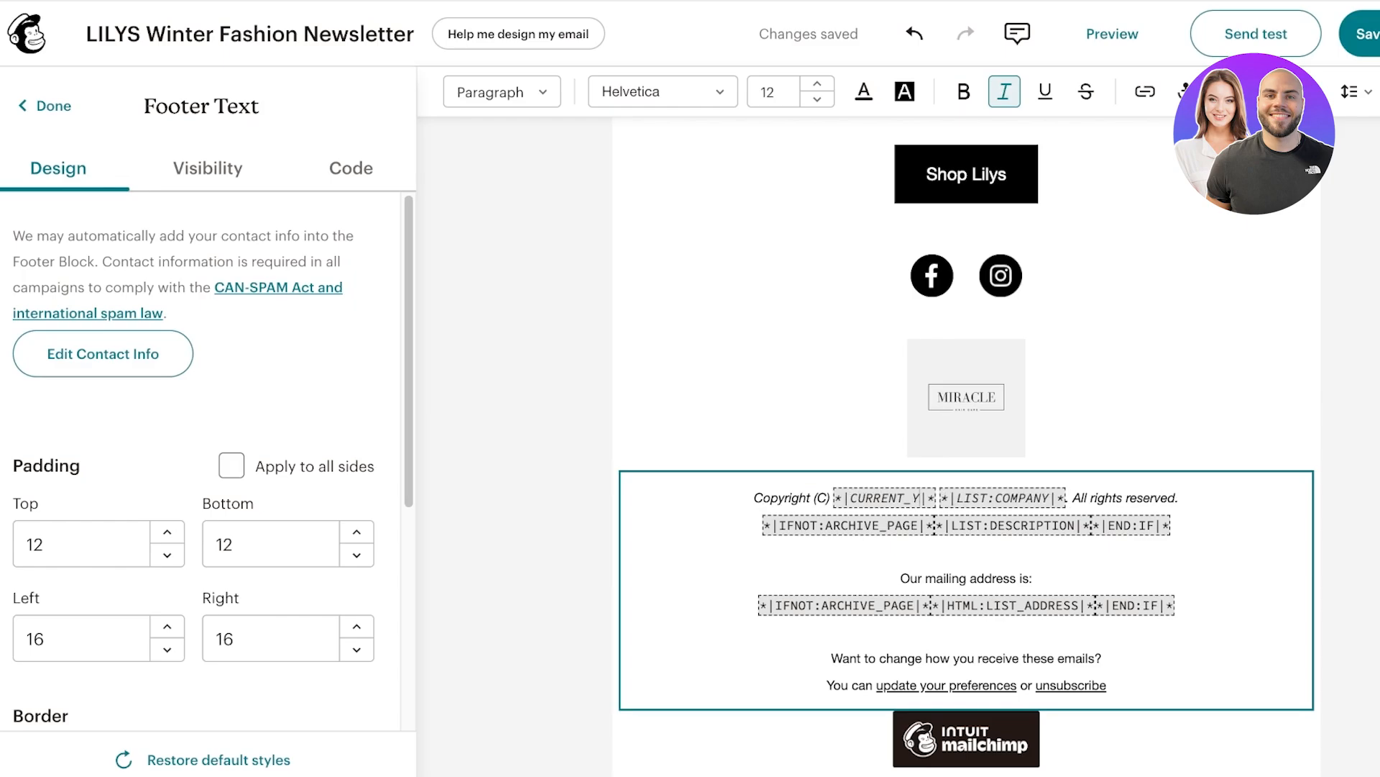
pyautogui.press('BackSpace')
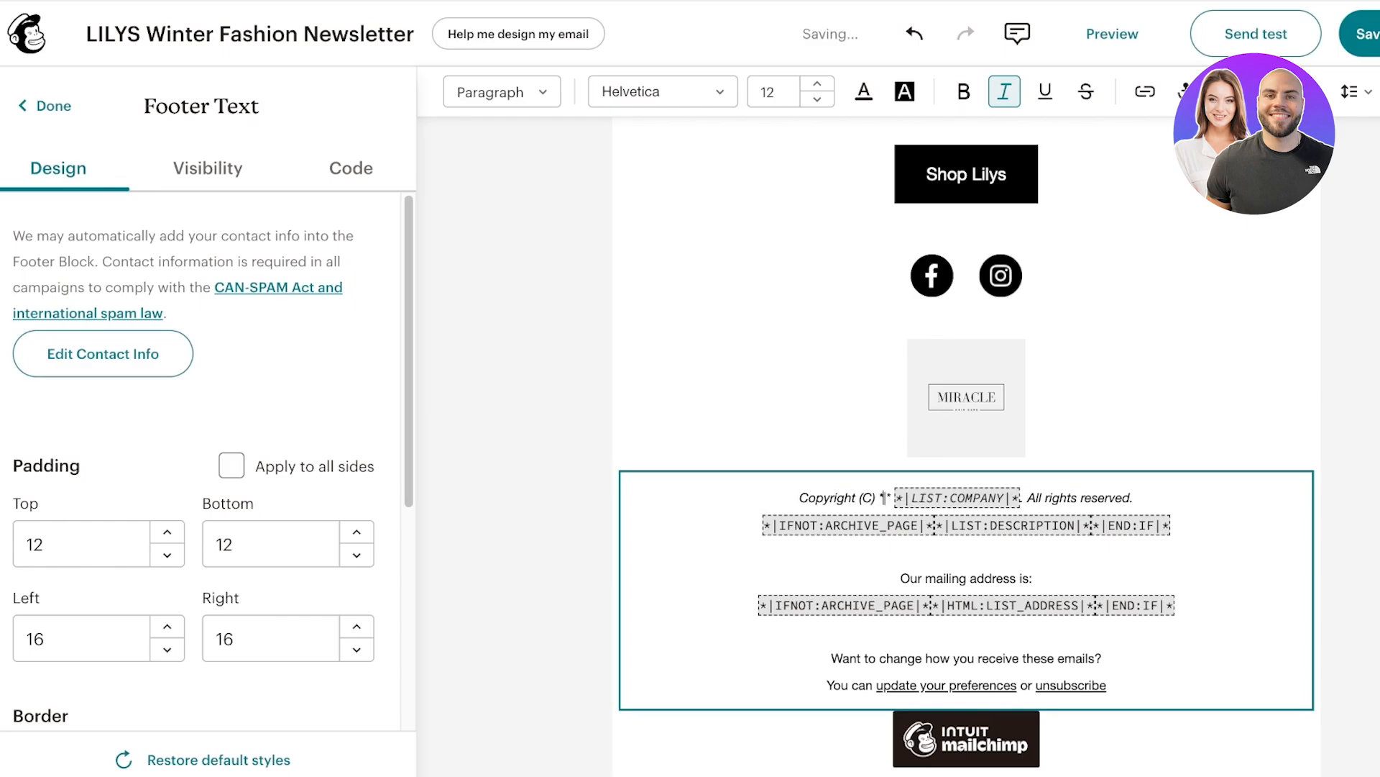
pyautogui.write('2024')
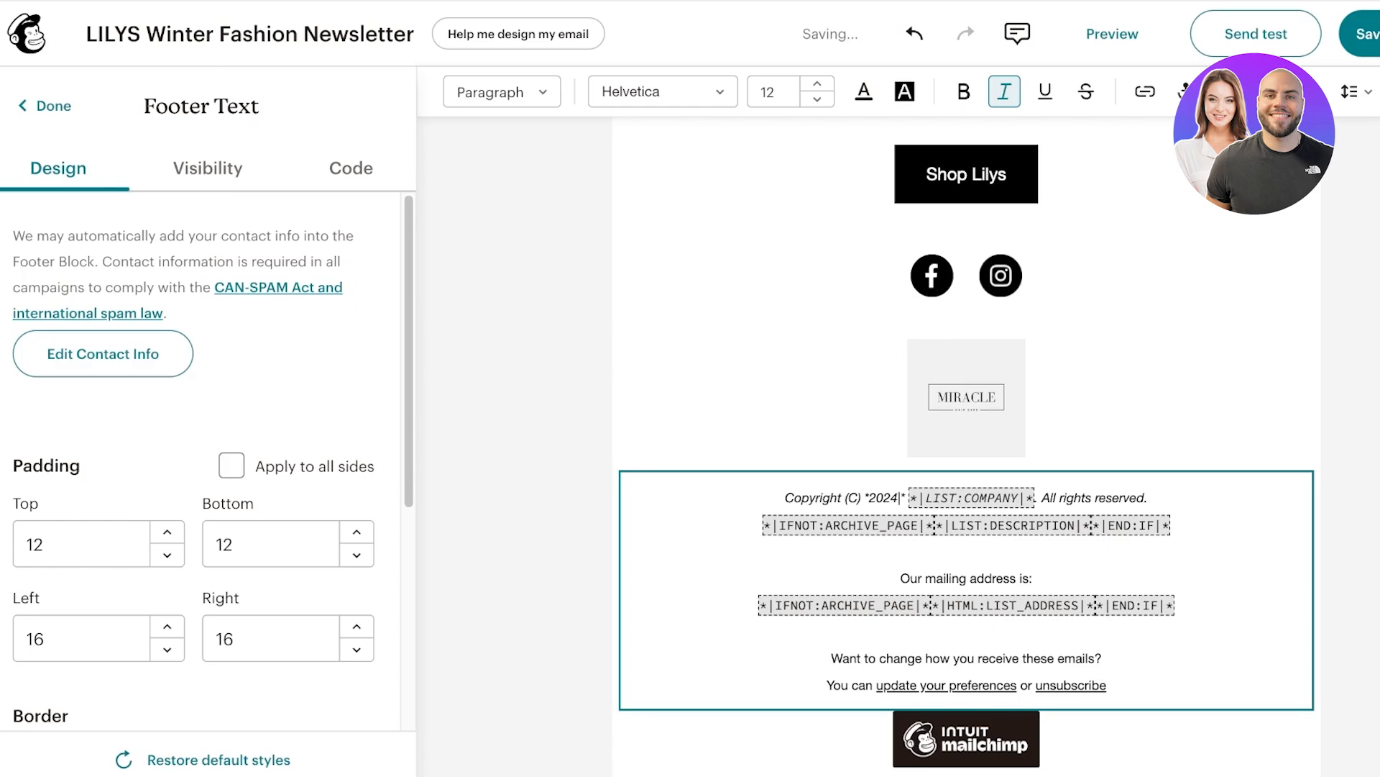
pyautogui.tripleClick(960, 496)
pyautogui.moveTo(919, 496); pyautogui.dragTo(1034, 496)
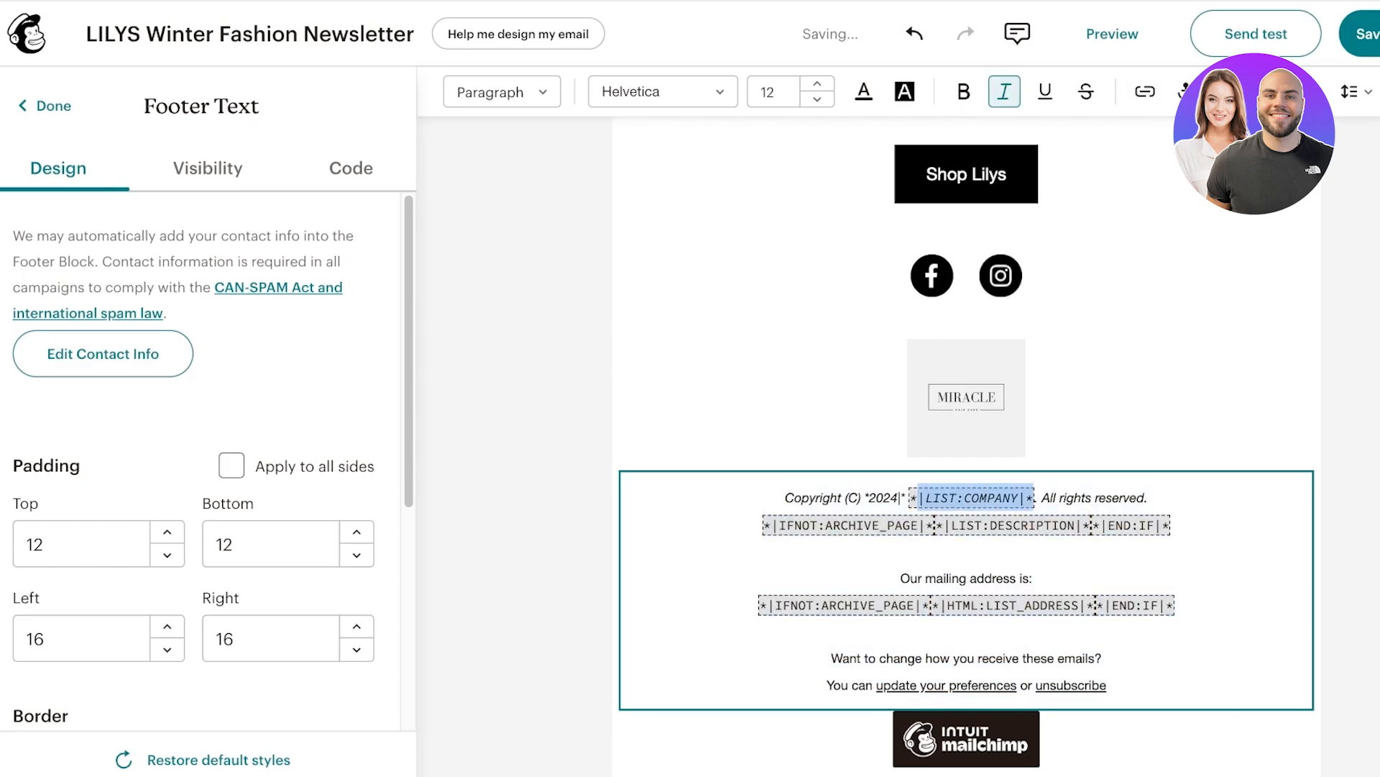
pyautogui.write('LILYS')
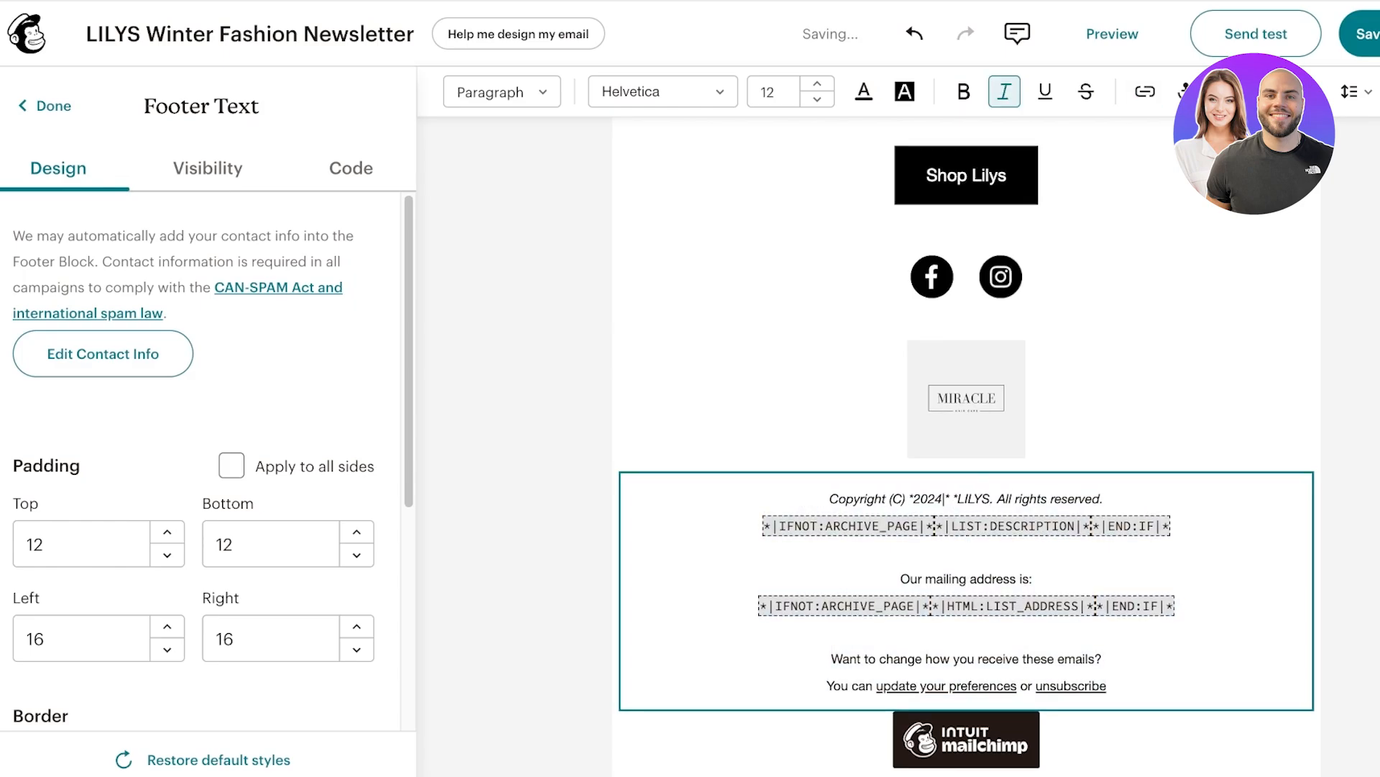
# Replace the list-description line with 'LILYS CO.' and the mailing address with the contact e-mail address.
pyautogui.tripleClick(968, 525)
pyautogui.press('BackSpace')
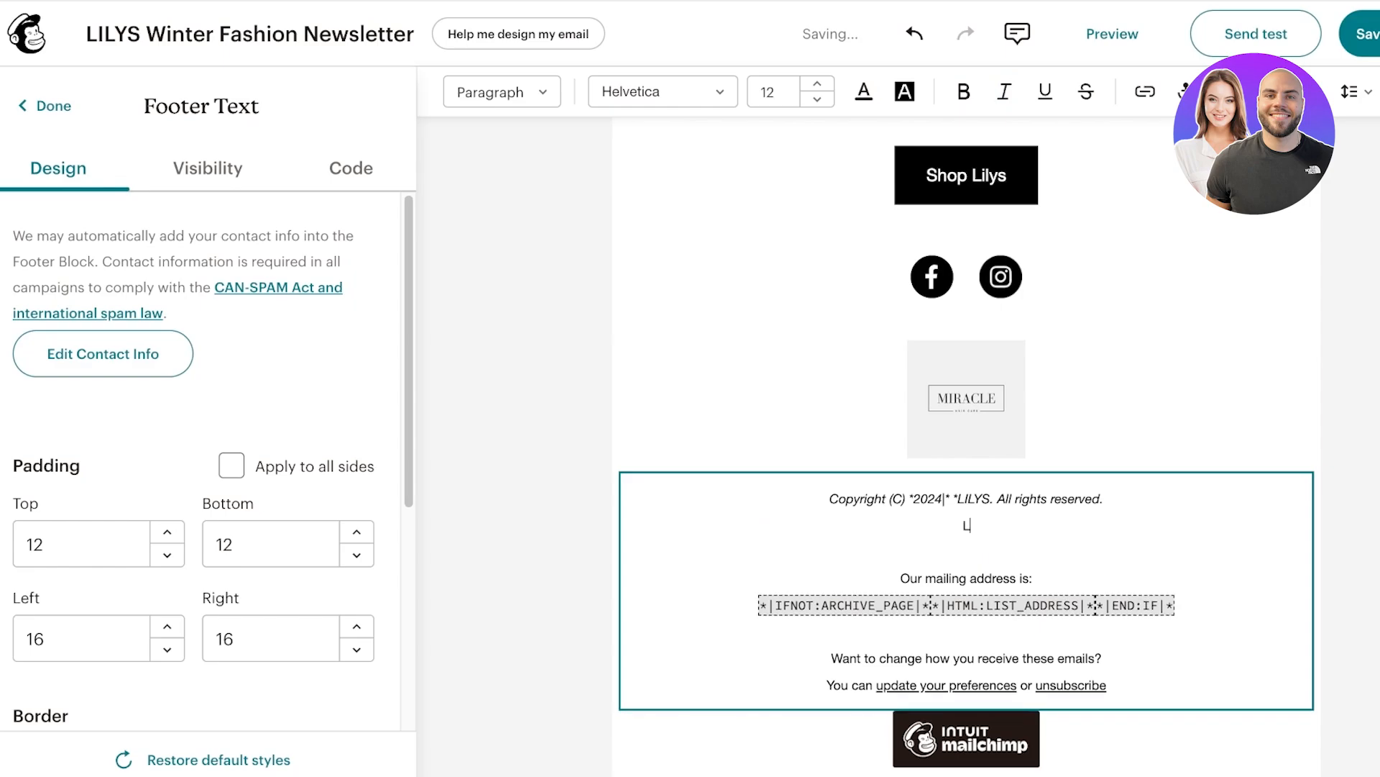
pyautogui.write('LILYS CO.')
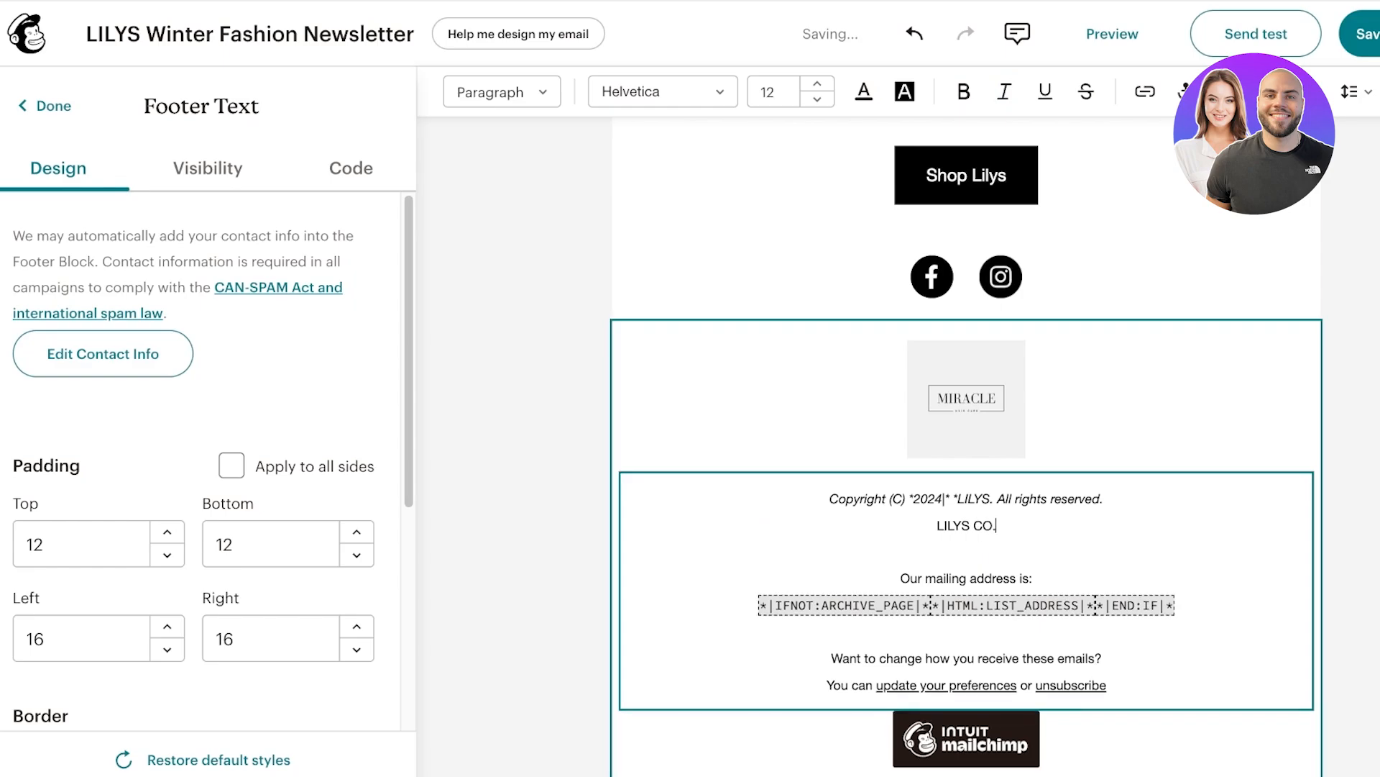
pyautogui.tripleClick(967, 604)
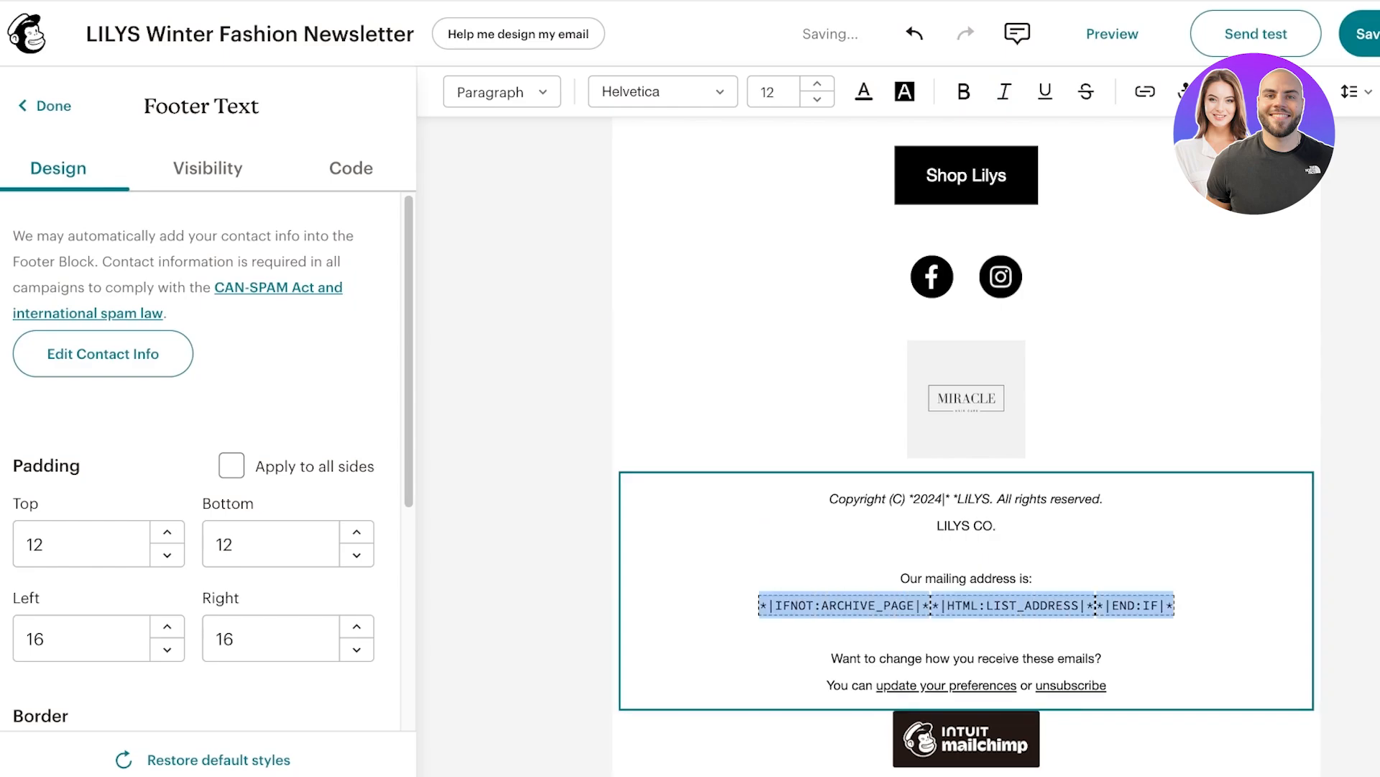
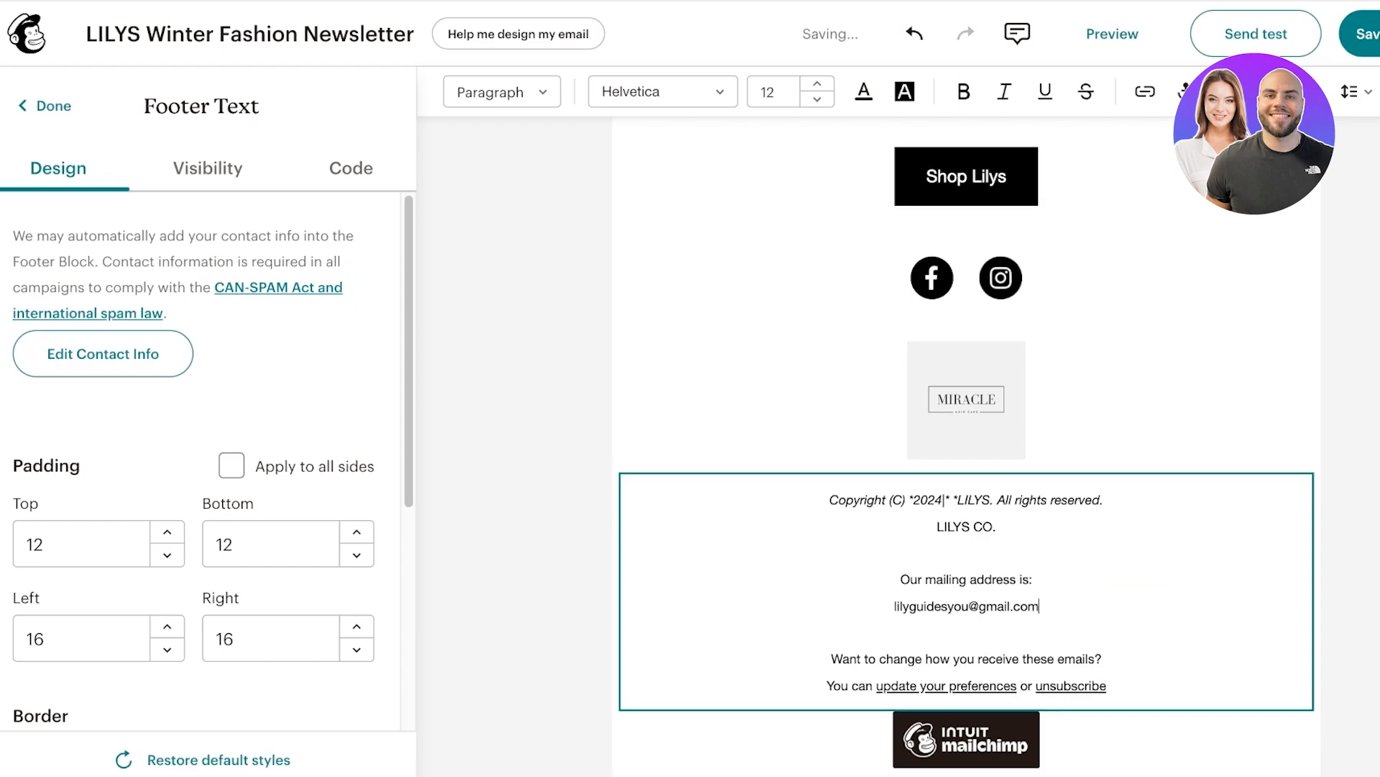
pyautogui.press('Escape')
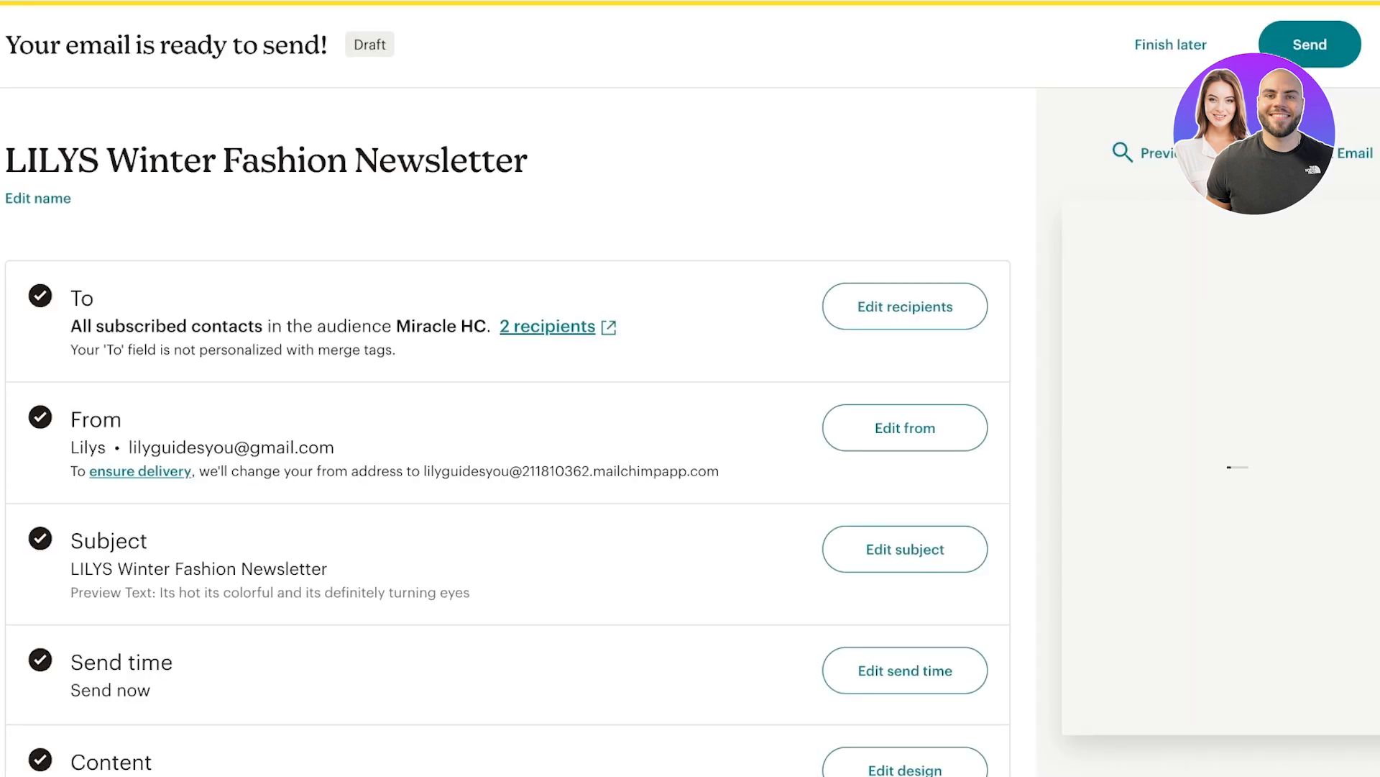
# View the Schedule a time send option, then exit so LILYS Winter Fashion Newsletter stays a draft.
pyautogui.scroll(-5, 508, 431)
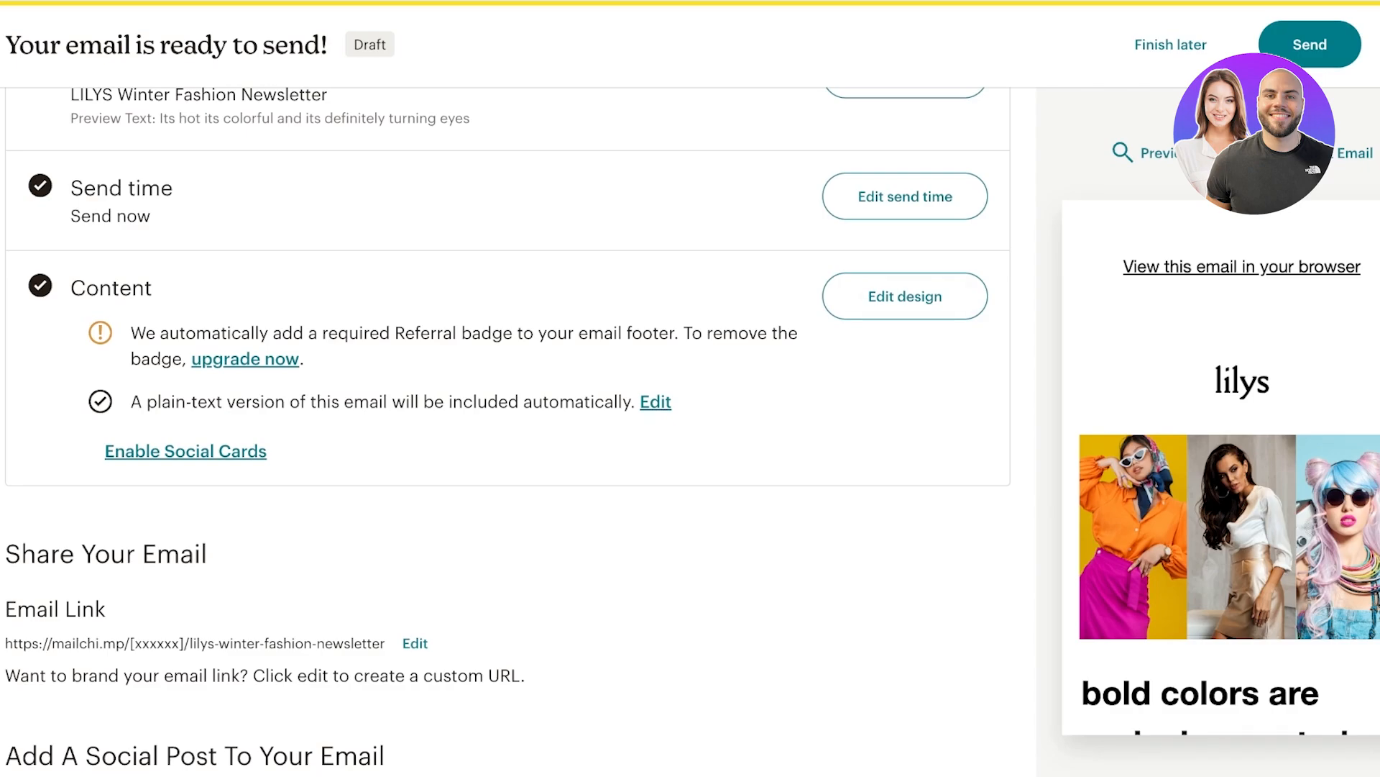
pyautogui.scroll(3, 508, 432)
pyautogui.click(905, 458)
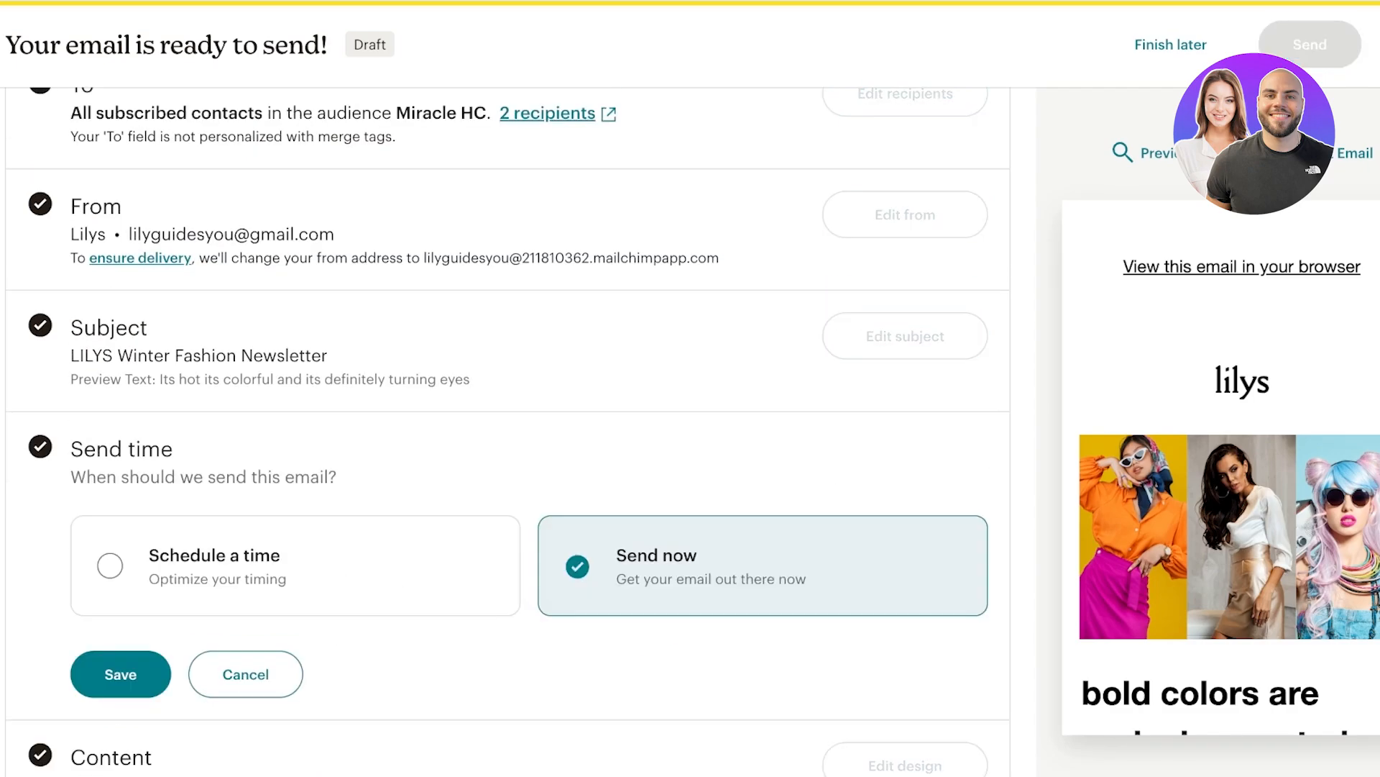
pyautogui.click(231, 561)
pyautogui.scroll(-2, 503, 431)
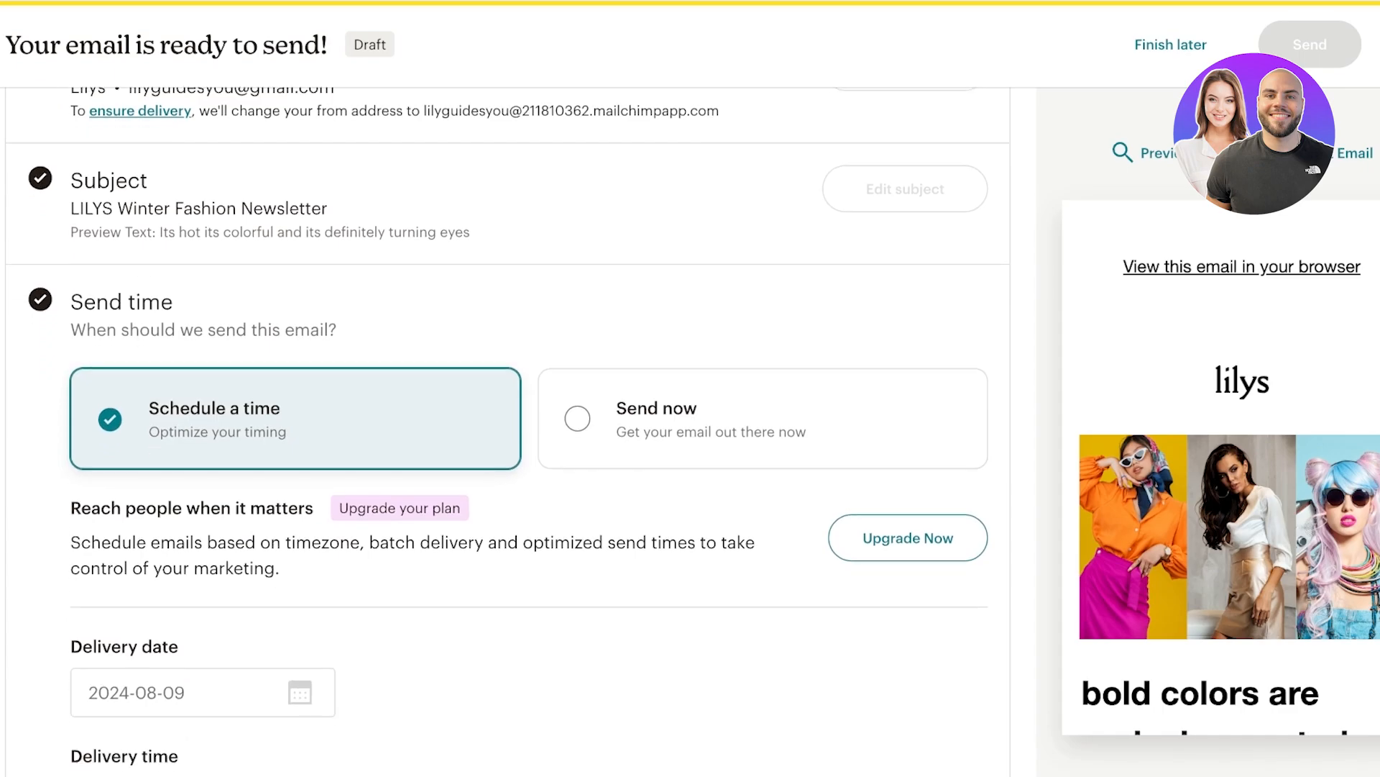
pyautogui.scroll(-1, 508, 431)
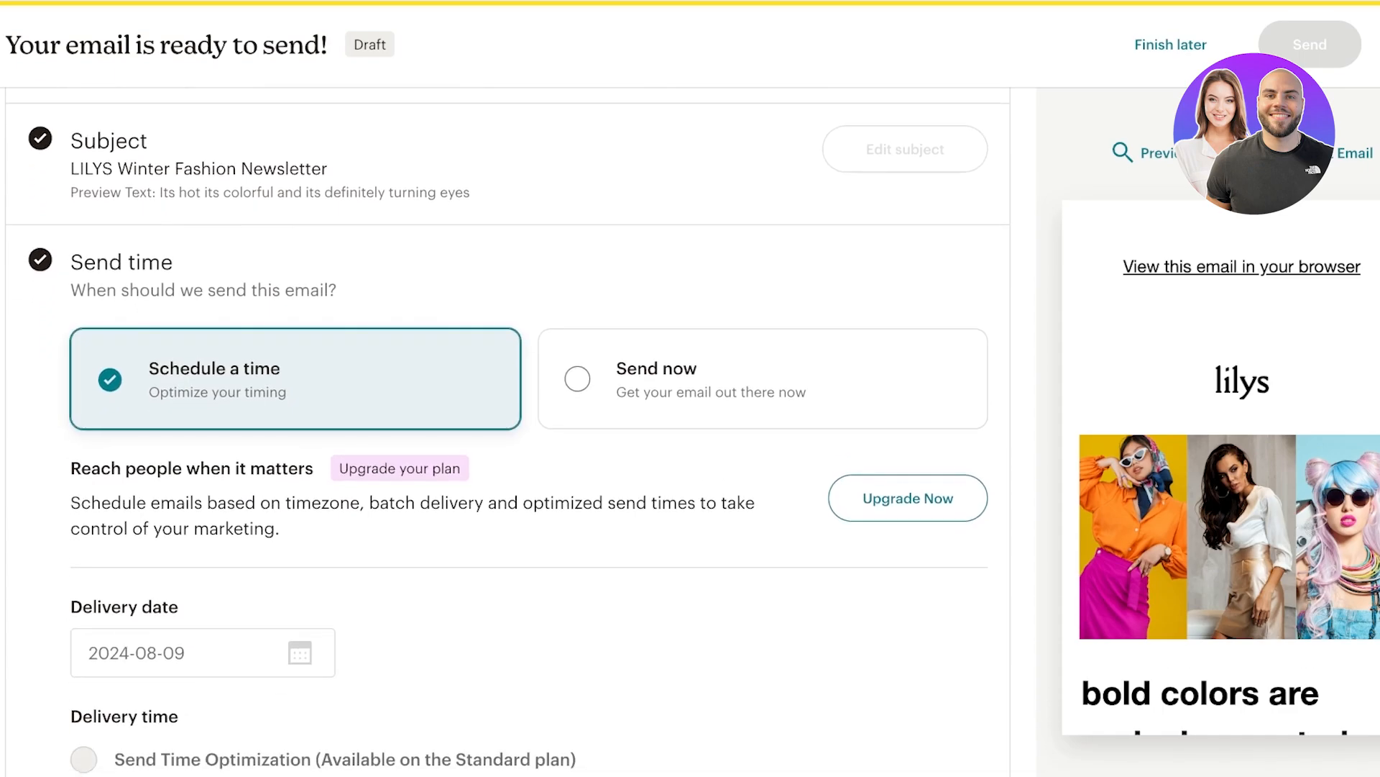
pyautogui.scroll(-4, 507, 432)
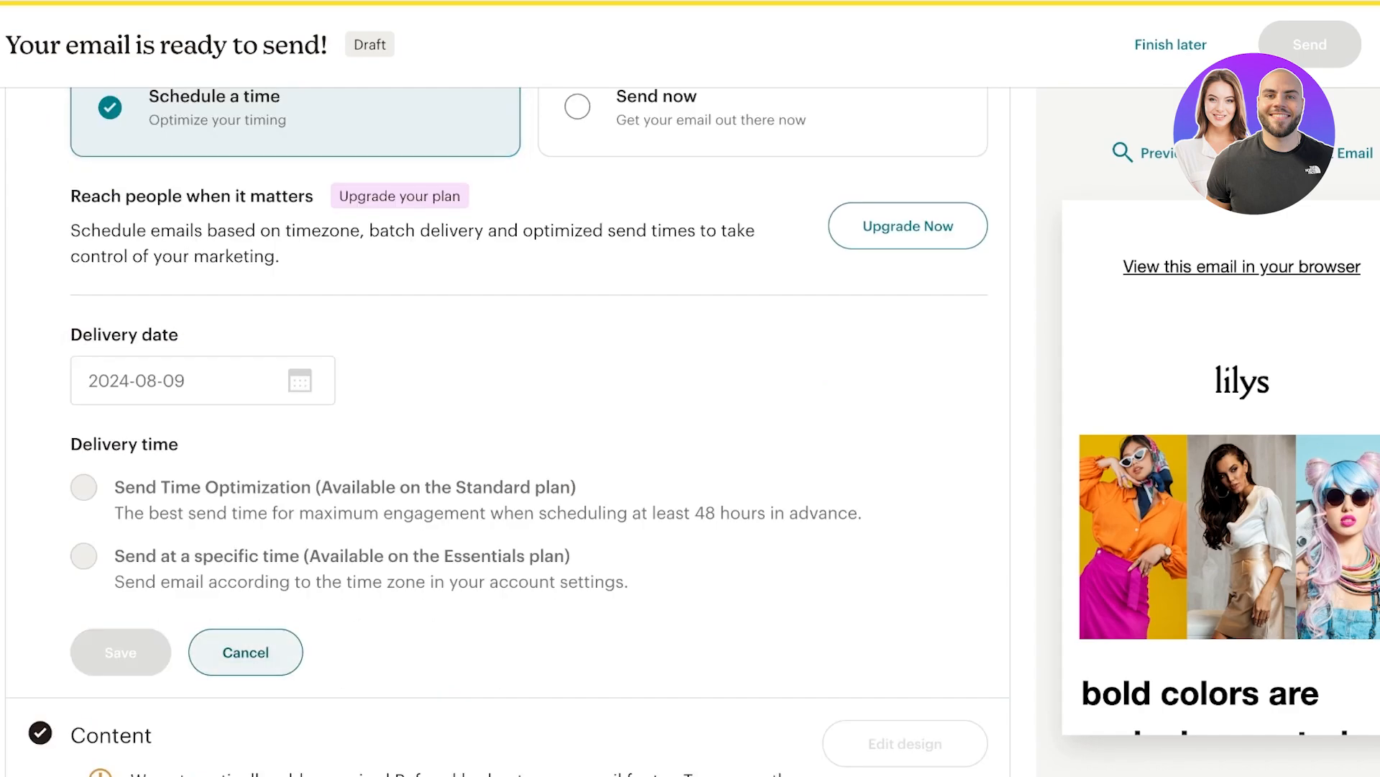
pyautogui.scroll(-3, 504, 431)
pyautogui.scroll(9, 504, 432)
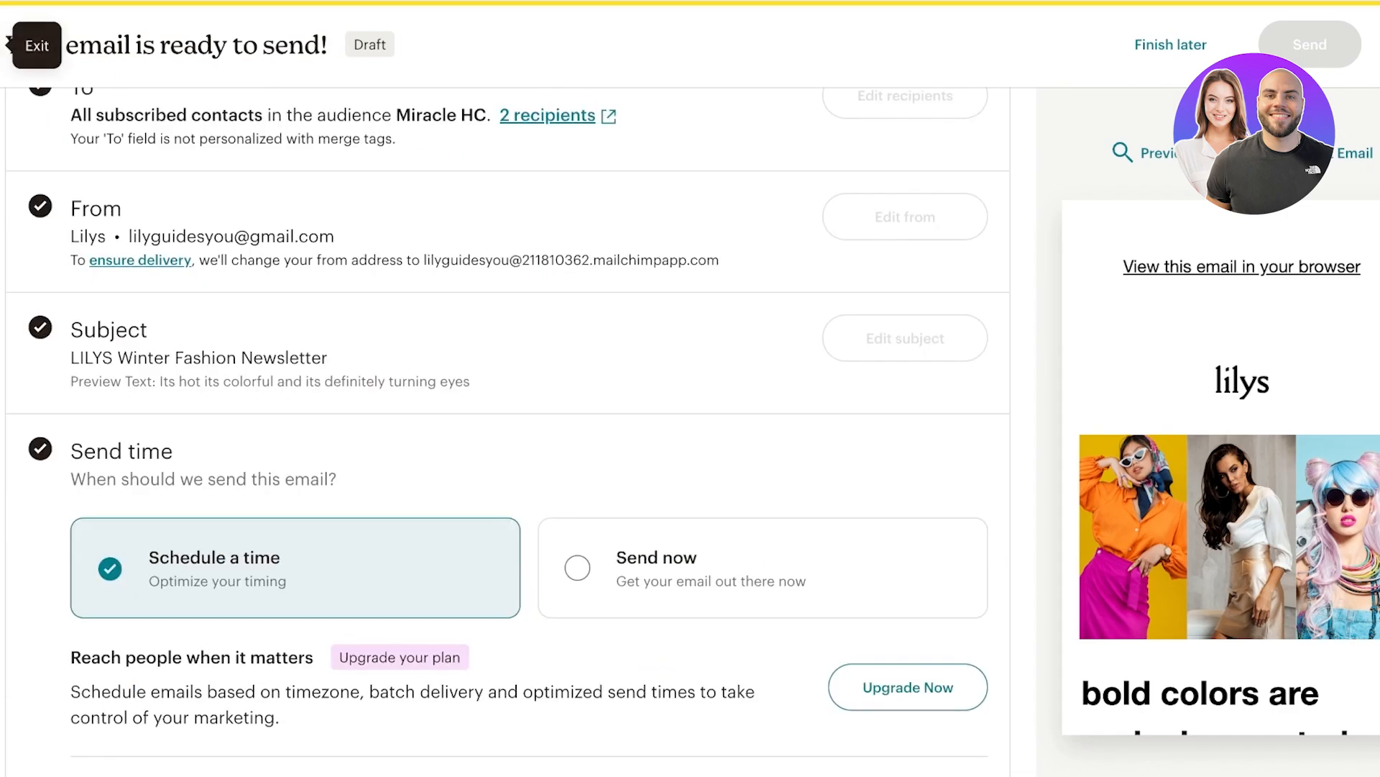
pyautogui.click(9, 45)
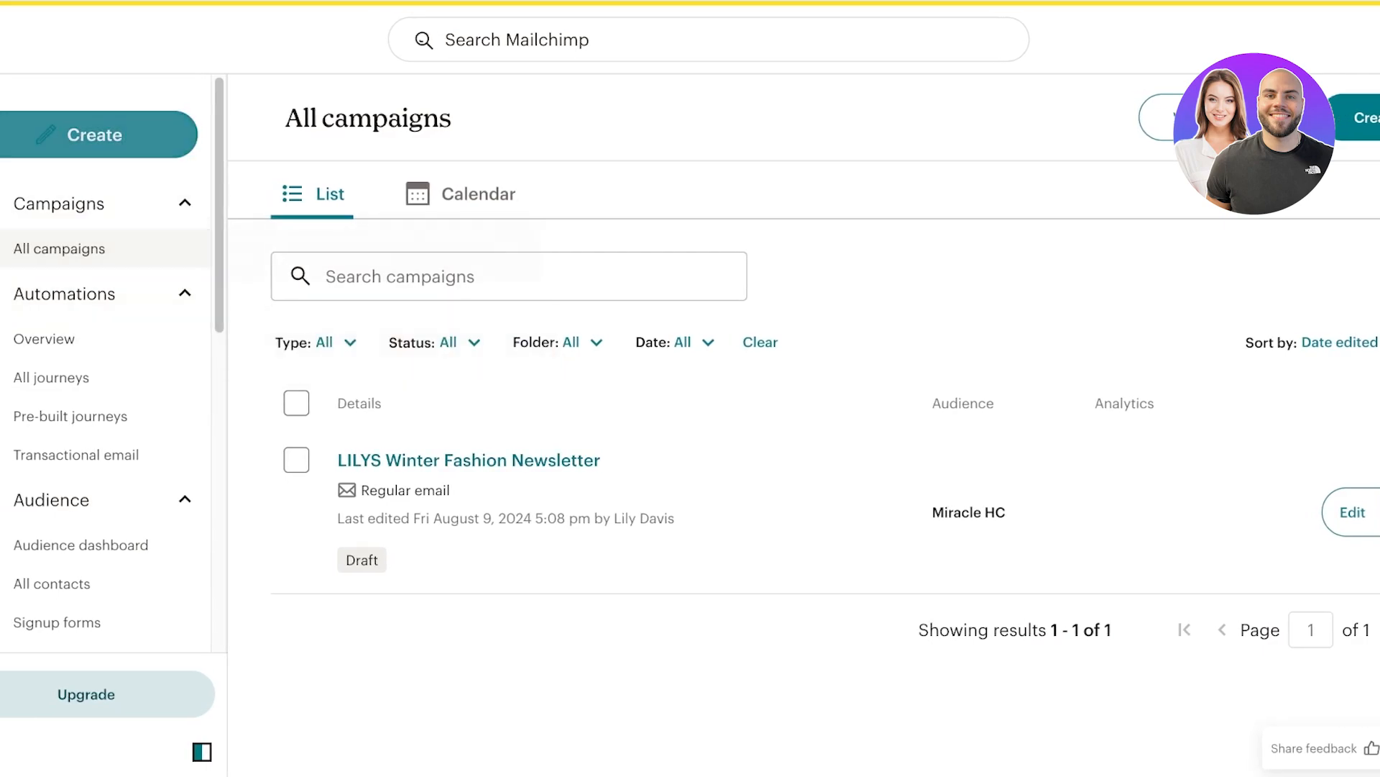
# Build a journey from scratch under Automations named 'September Newsletter'.
pyautogui.click(52, 377)
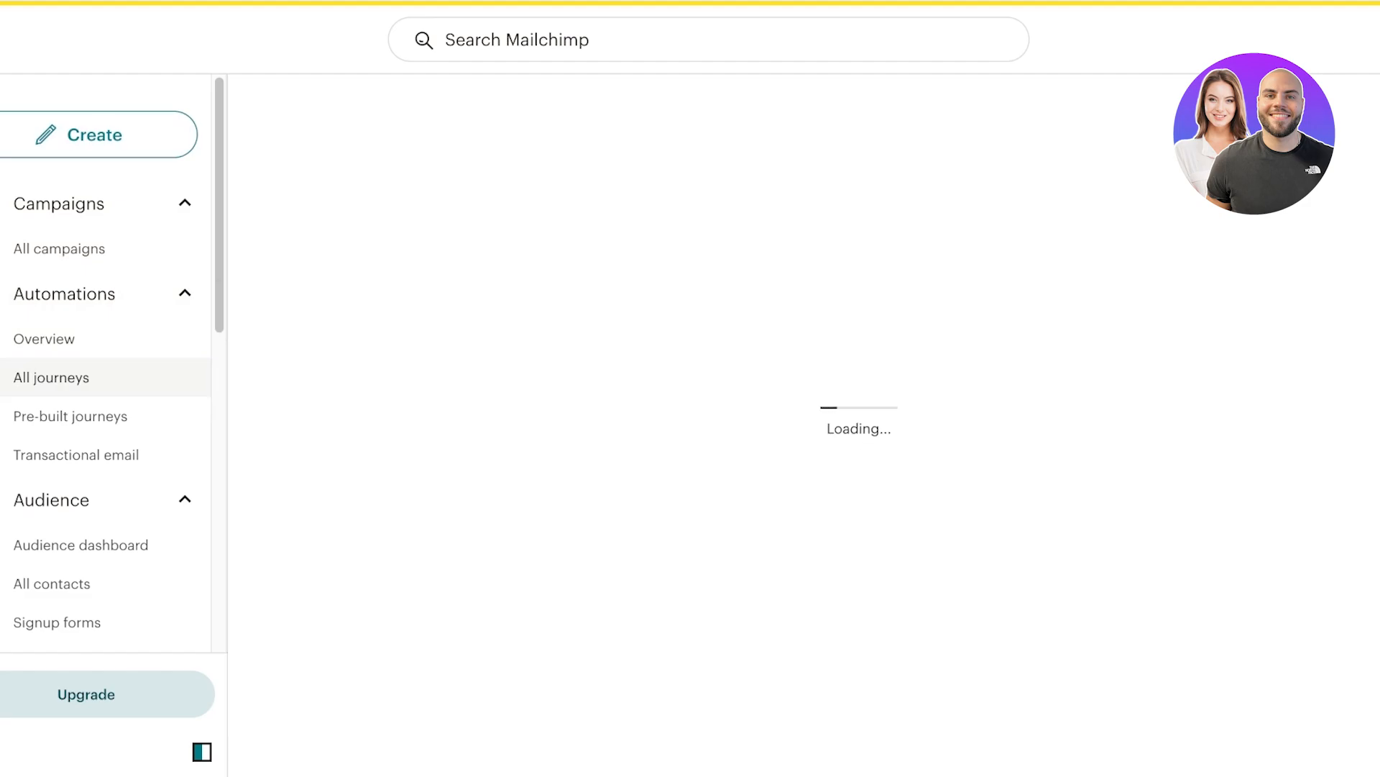
pyautogui.click(70, 415)
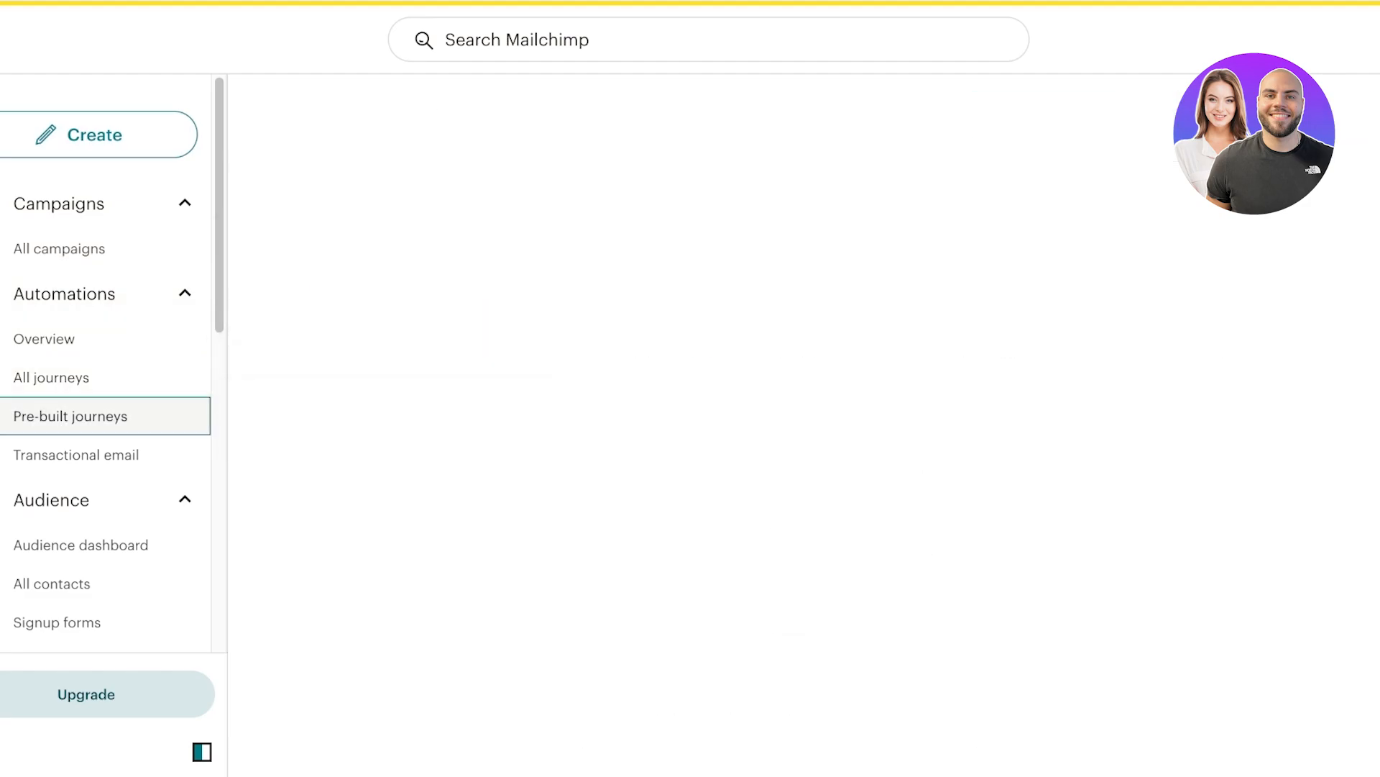
pyautogui.scroll(-4, 851, 302)
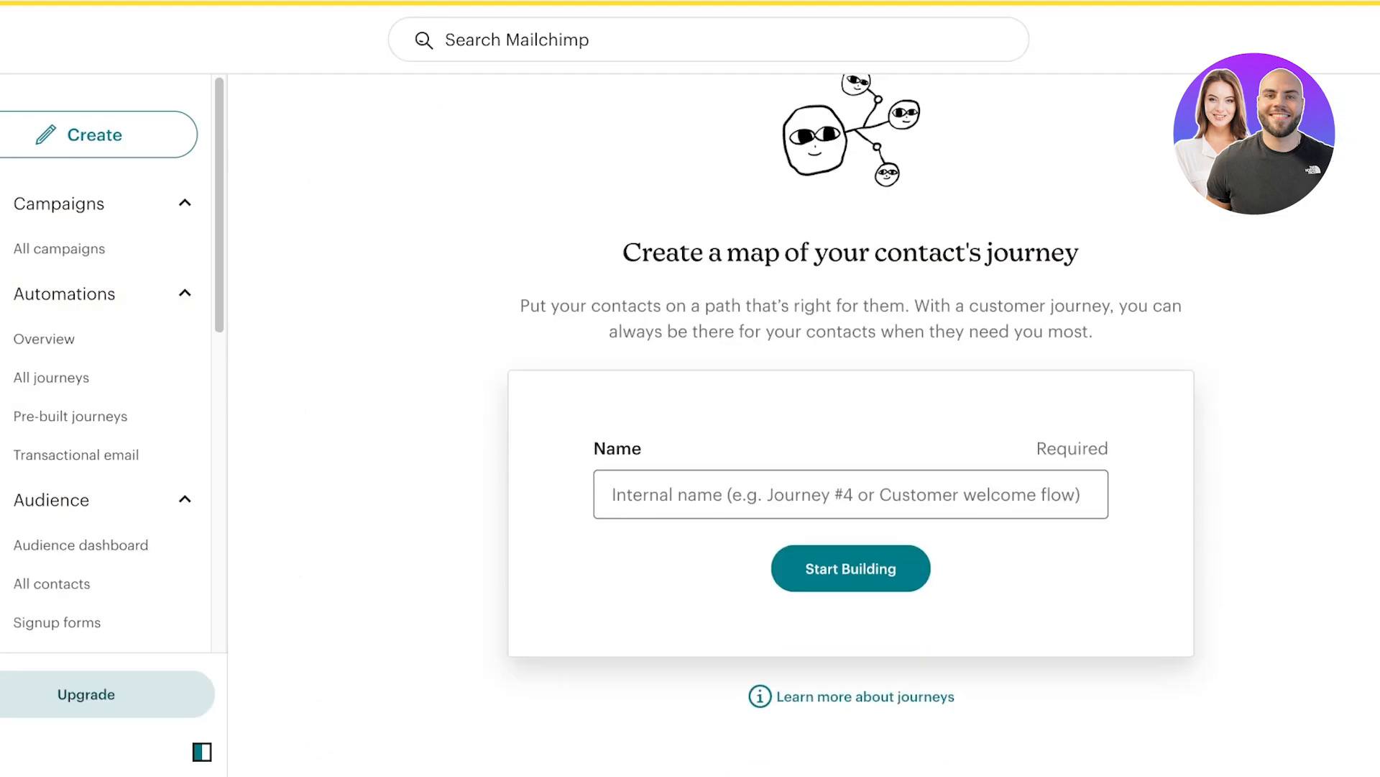
pyautogui.click(850, 495)
pyautogui.write('N')
pyautogui.press('BackSpace')
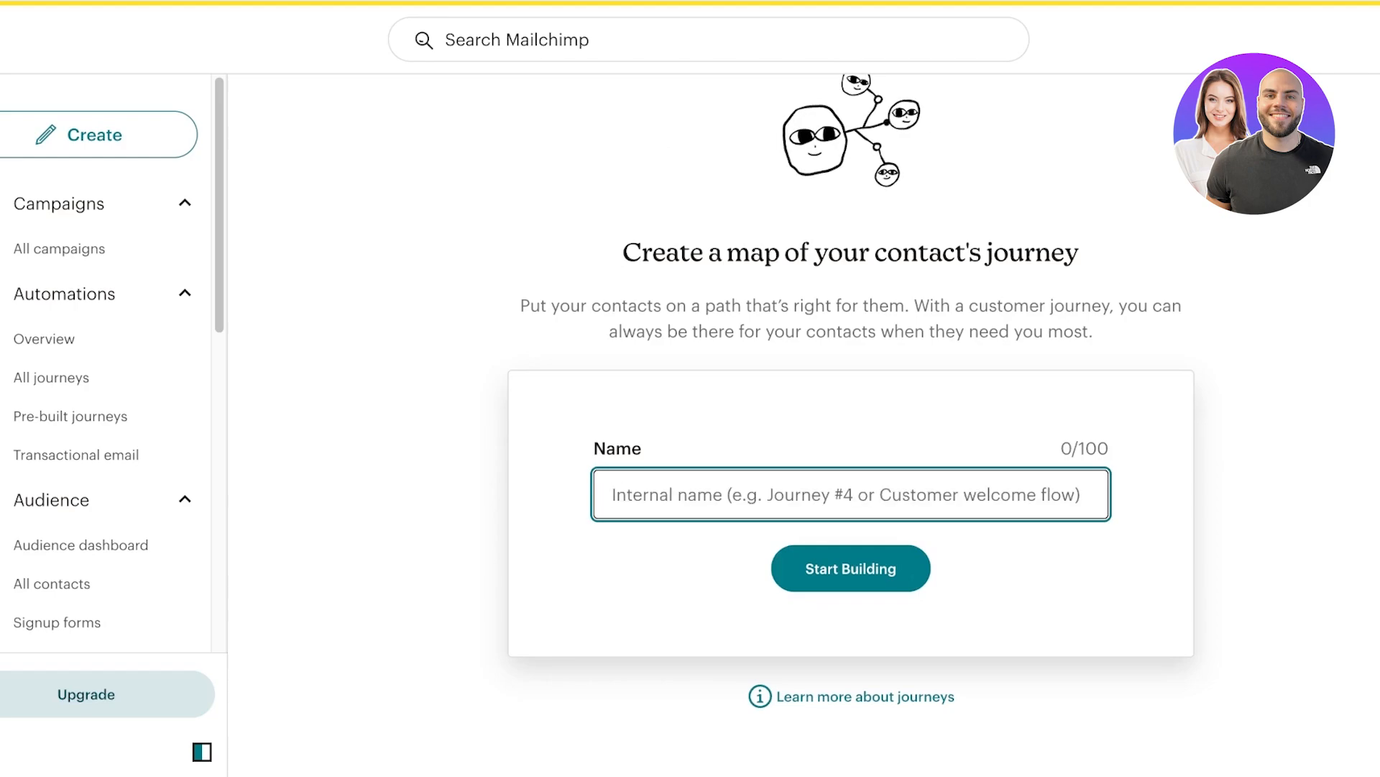
pyautogui.write('September Newslet')
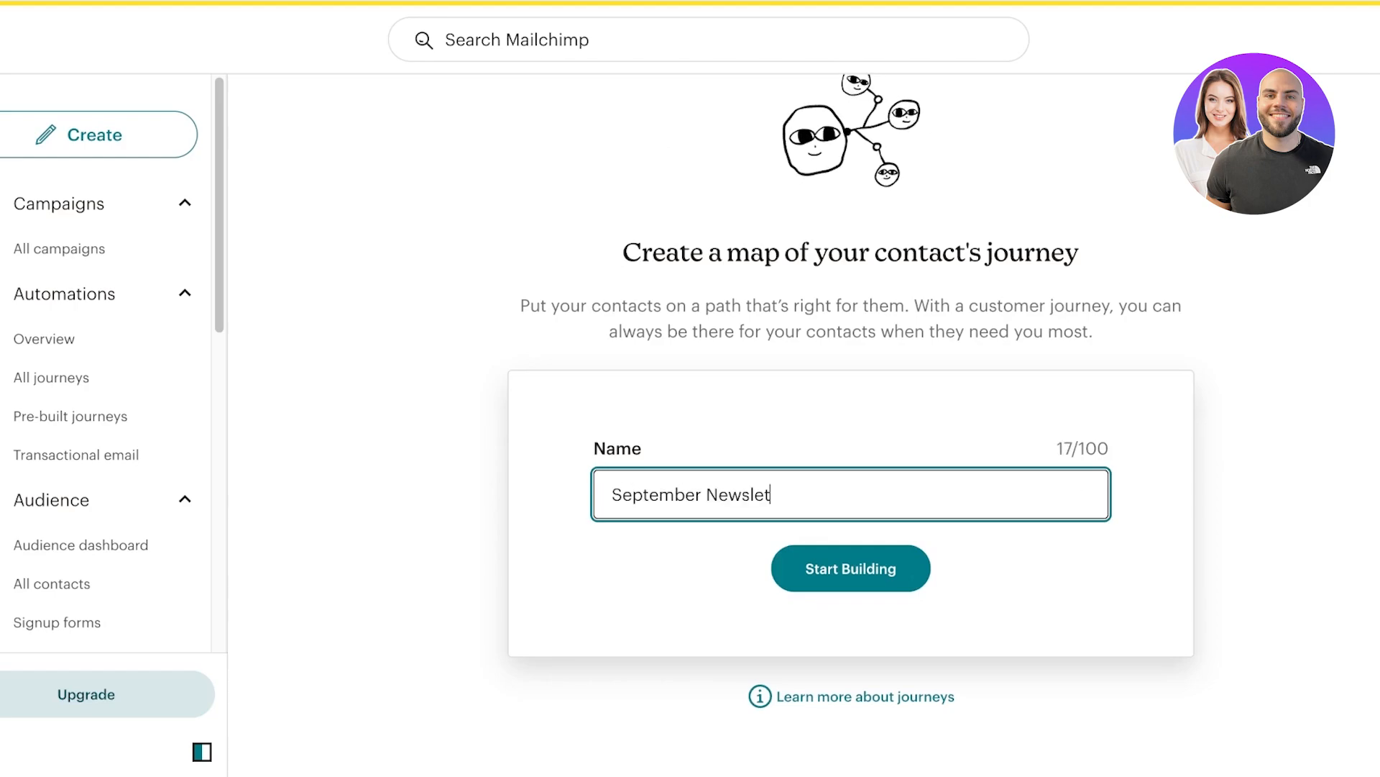
pyautogui.write('ter')
pyautogui.press('Return')
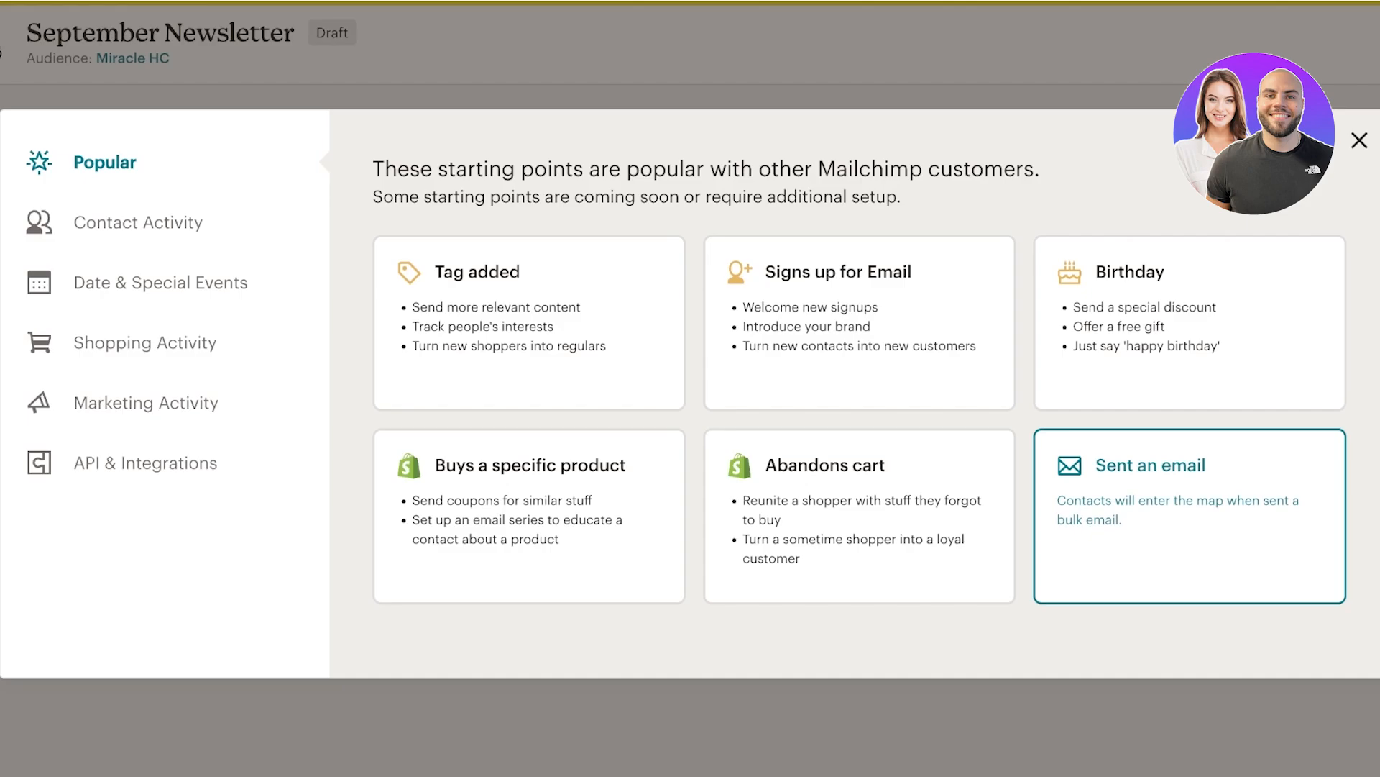
# Browse the contact, email, API, shopping and date starting-point categories, then close the picker.
pyautogui.click(139, 222)
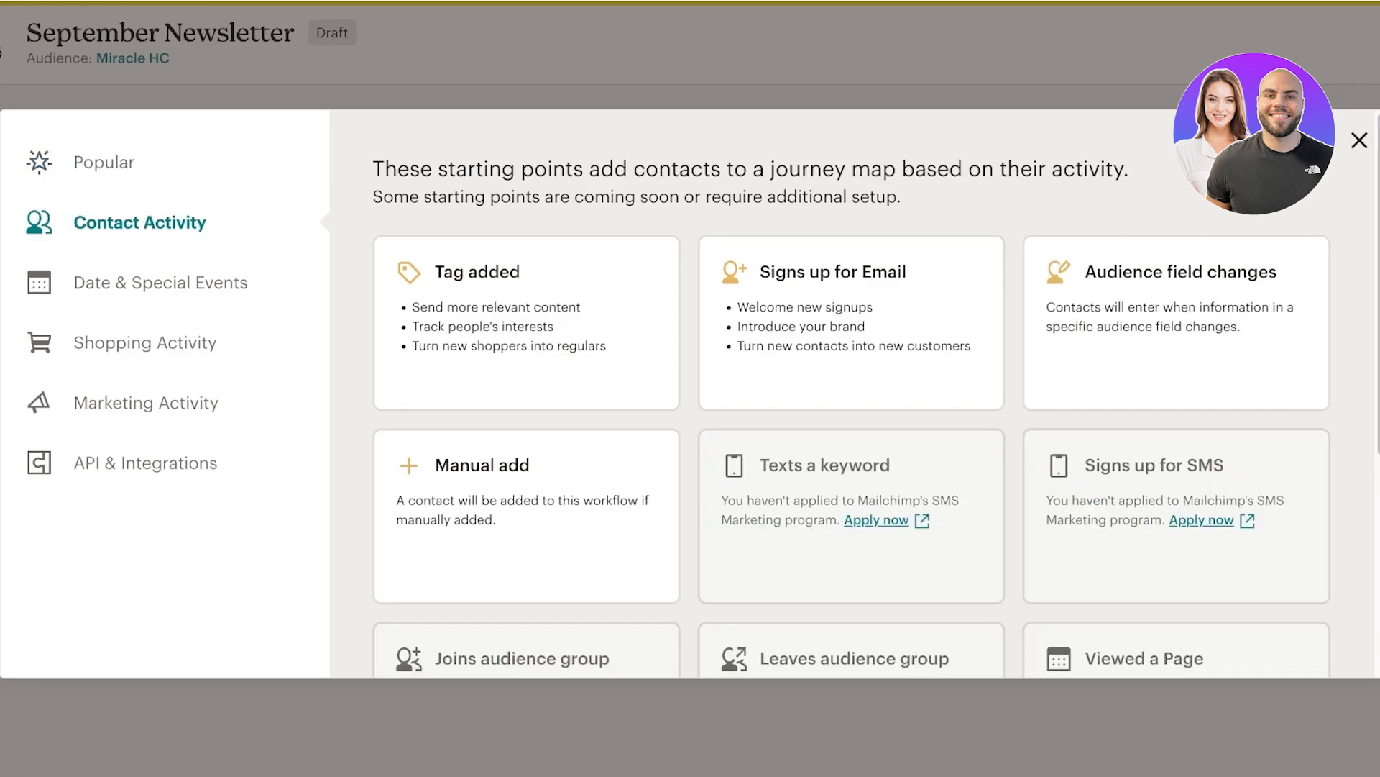
pyautogui.click(148, 403)
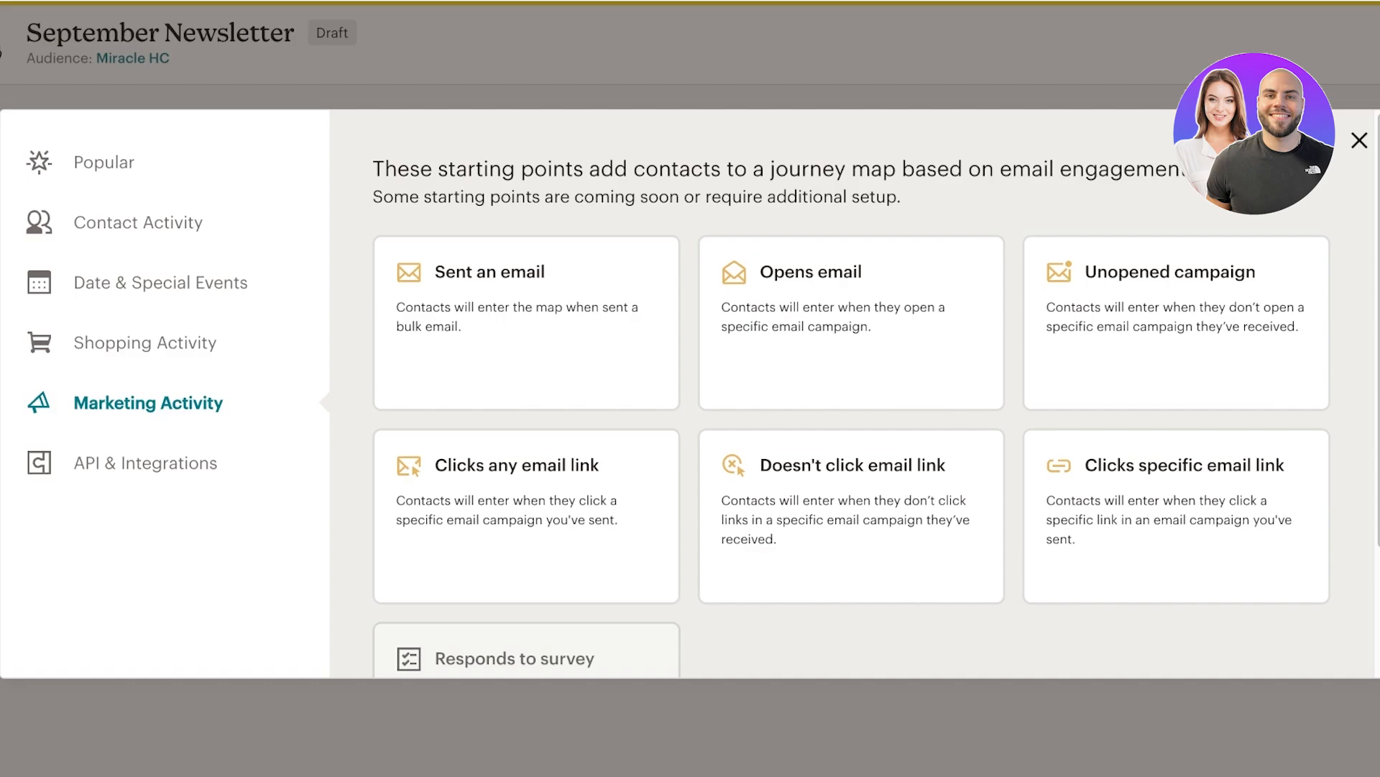
pyautogui.click(145, 463)
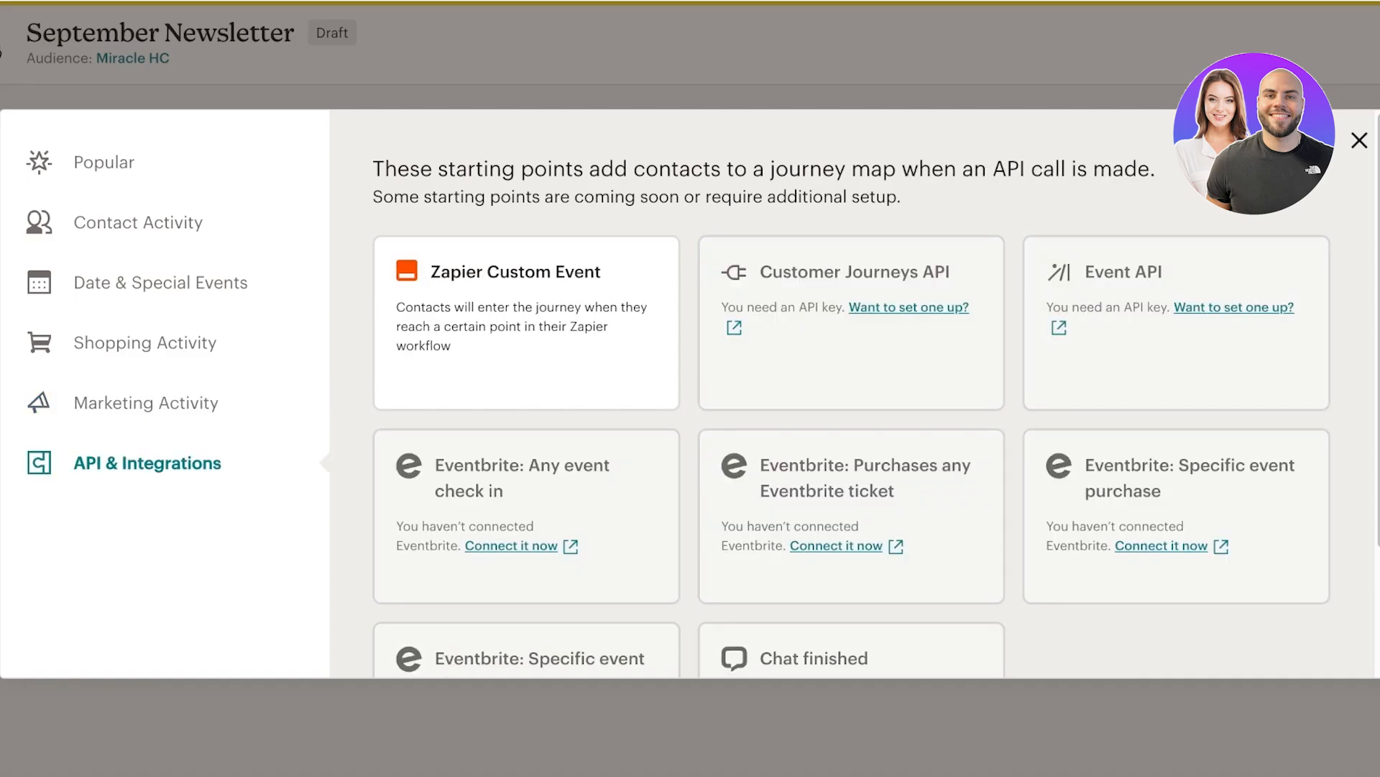
pyautogui.click(146, 343)
pyautogui.click(148, 403)
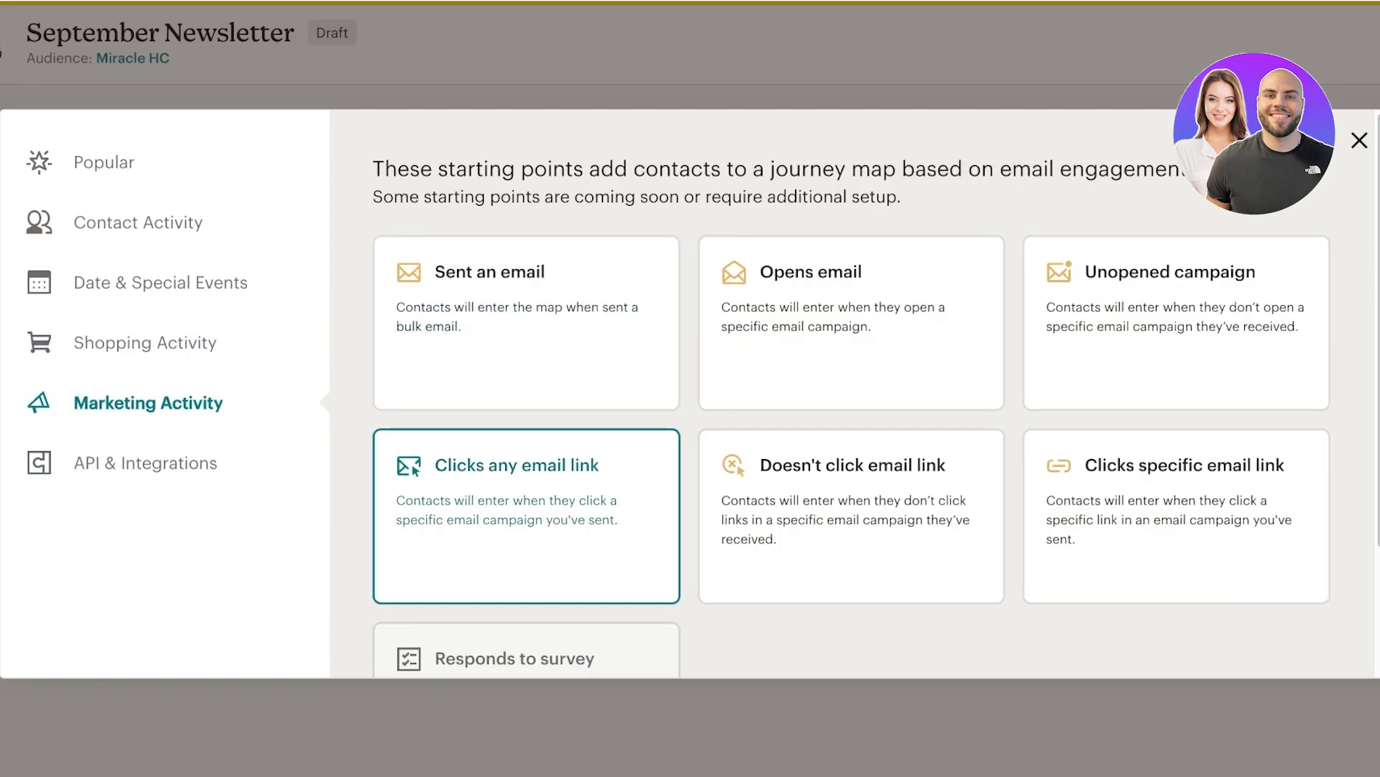
pyautogui.click(161, 282)
pyautogui.click(140, 222)
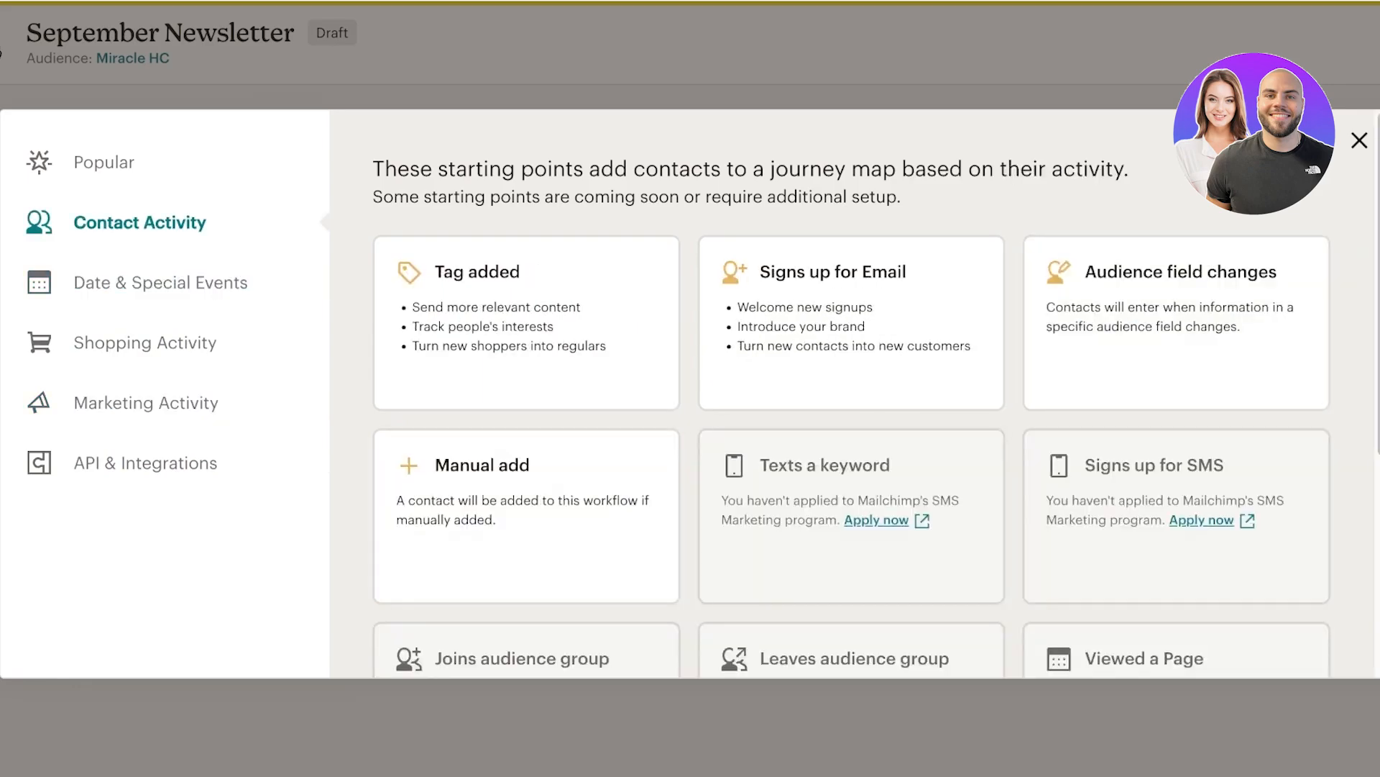
pyautogui.scroll(-3, 526, 345)
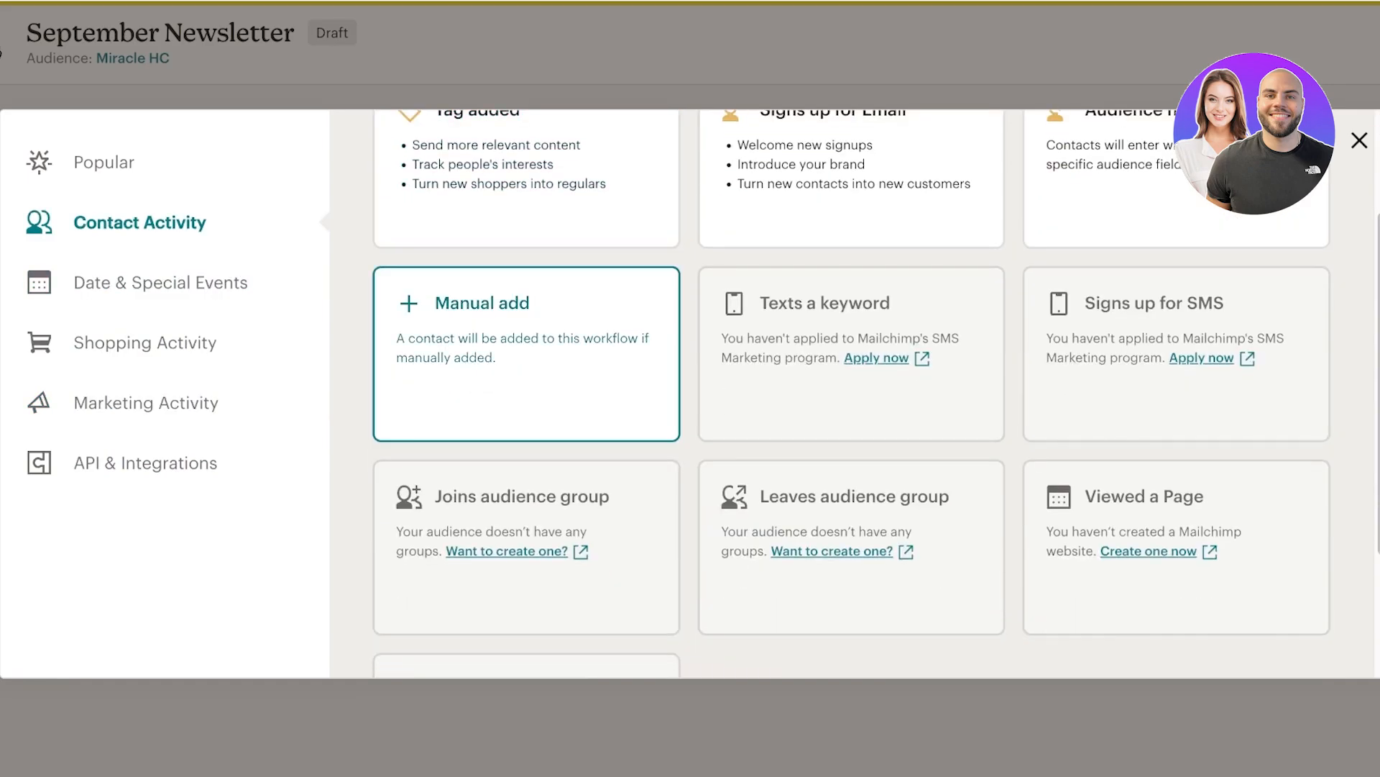
pyautogui.scroll(3, 526, 352)
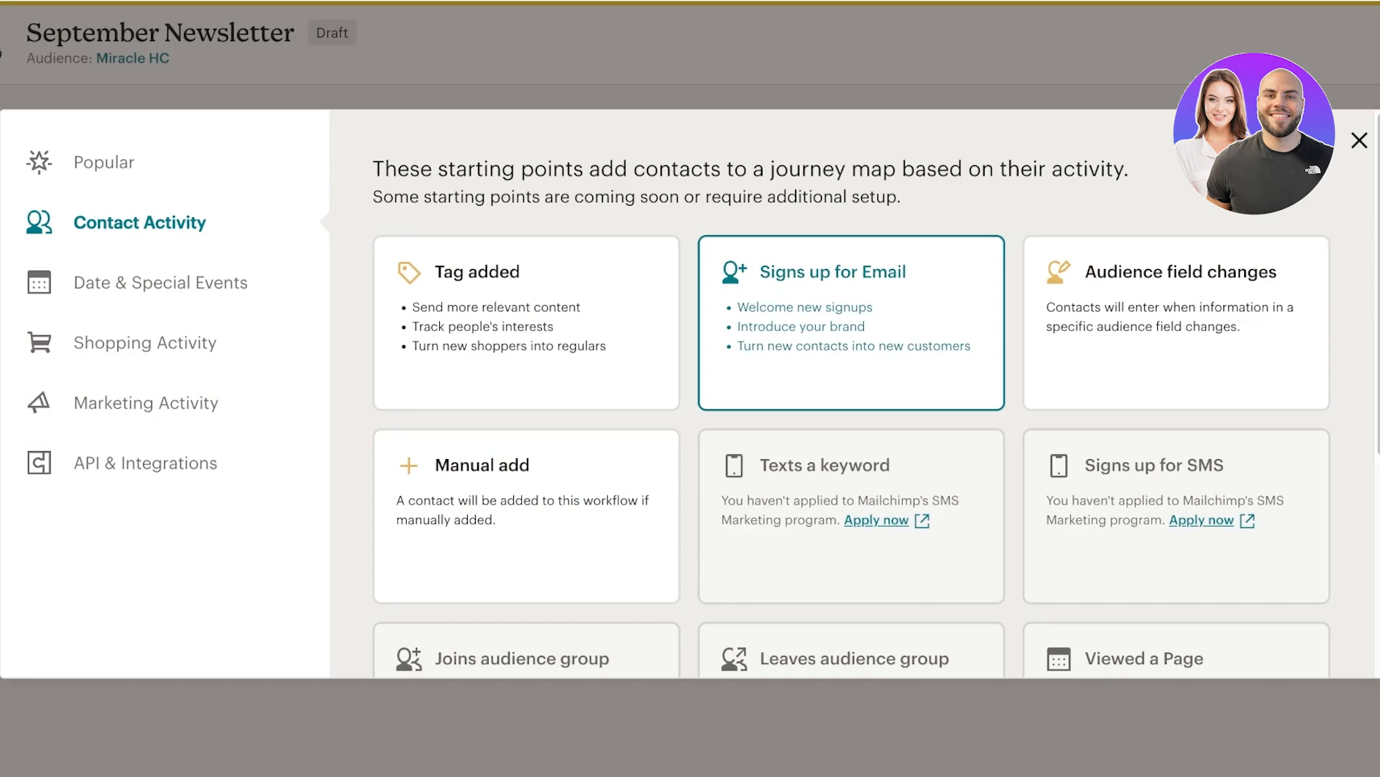
pyautogui.click(851, 322)
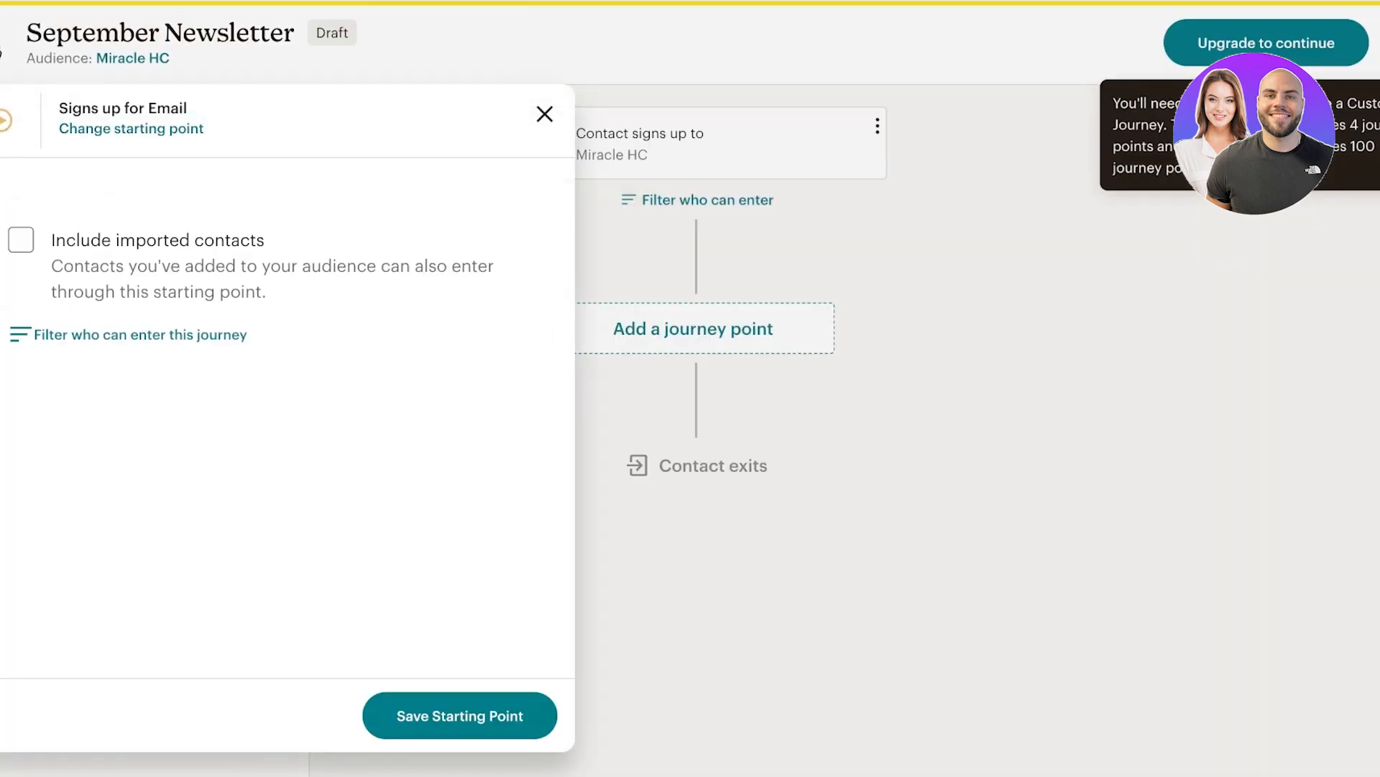
# Include imported contacts in the Signs up for Email starting point and save it.
pyautogui.click(21, 239)
pyautogui.click(460, 715)
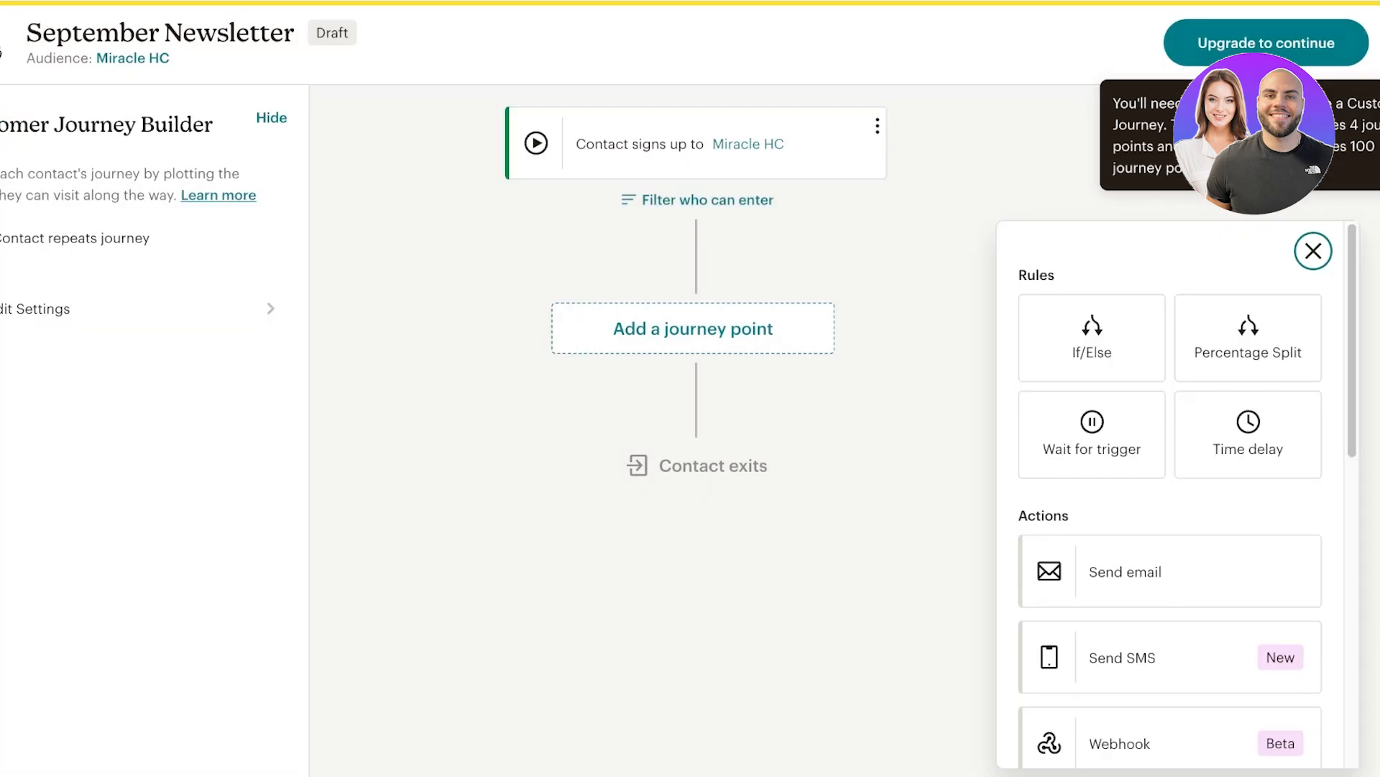
pyautogui.scroll(-3, 1170, 553)
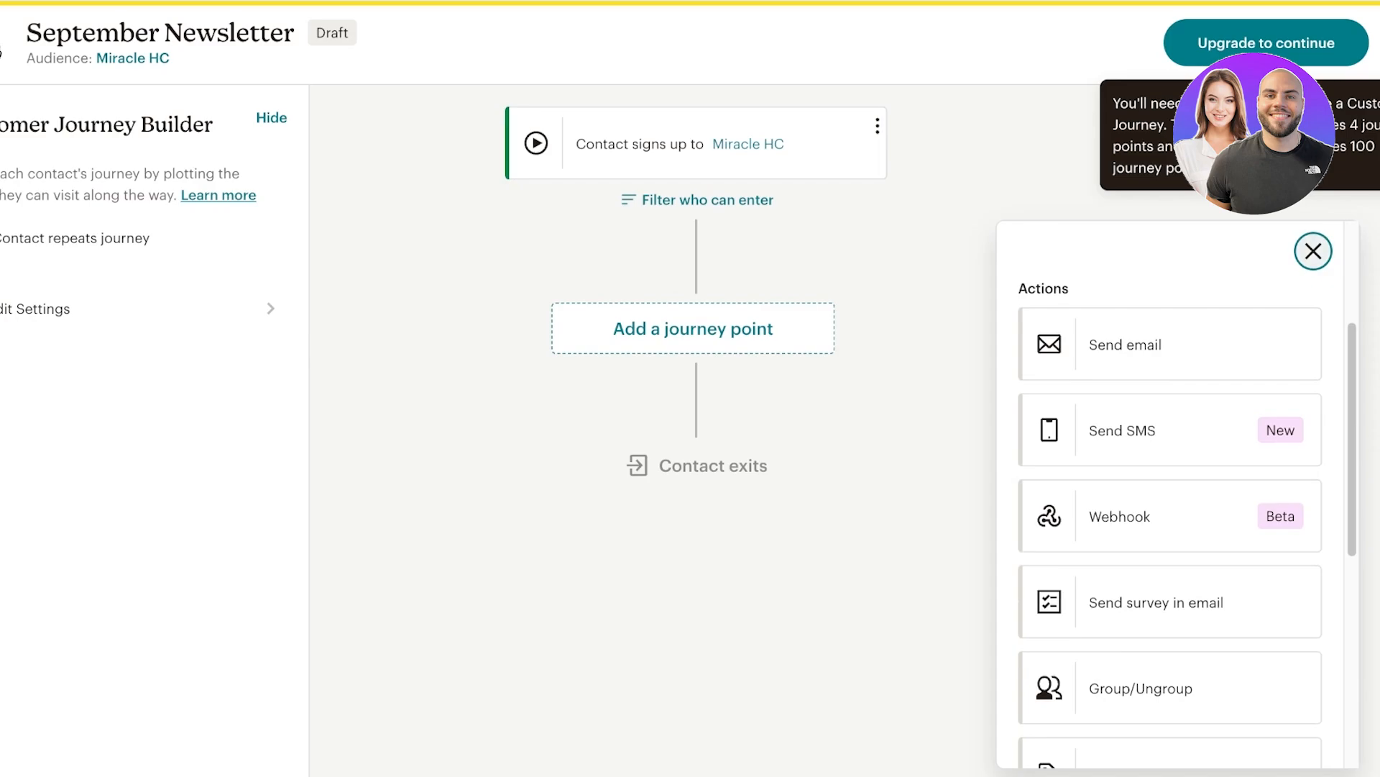
pyautogui.click(1314, 251)
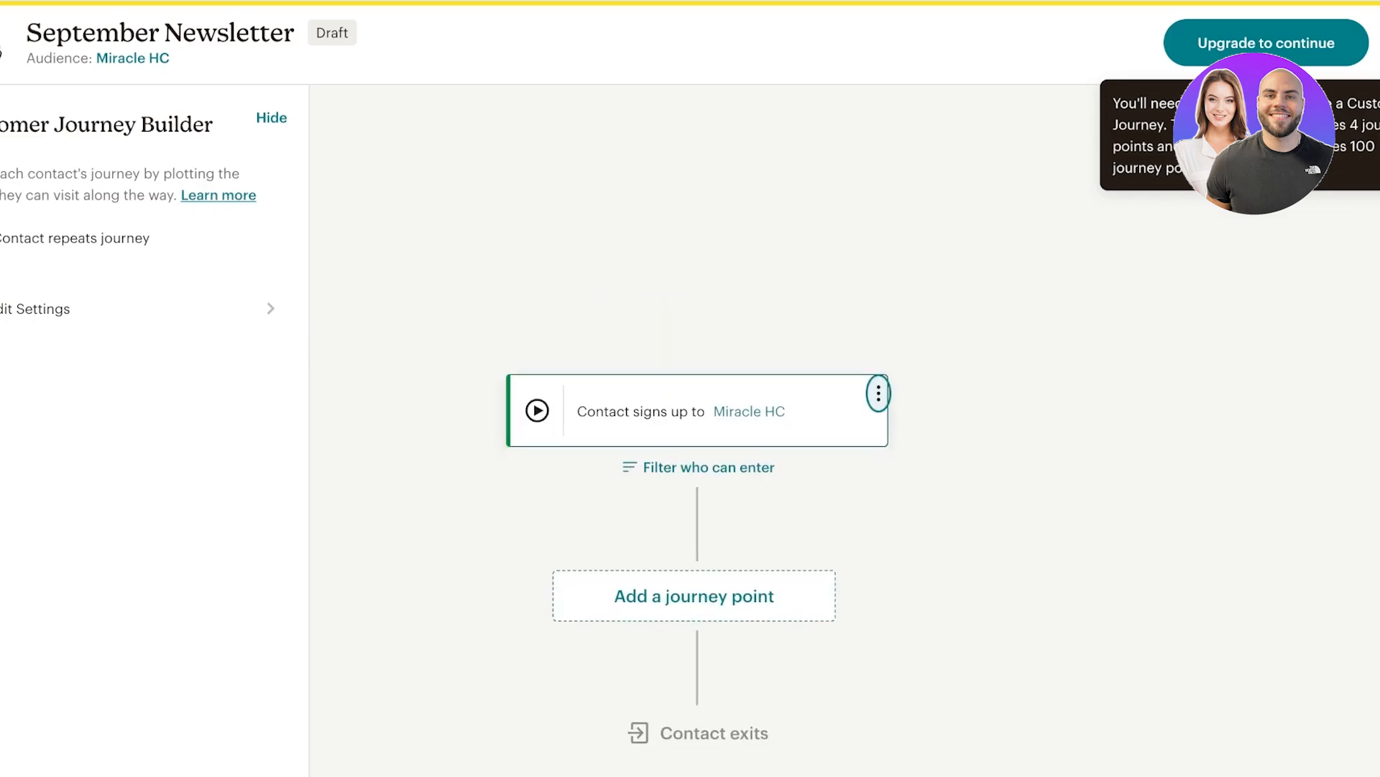
# Reopen the email-signup starting point for editing.
pyautogui.press('Return')
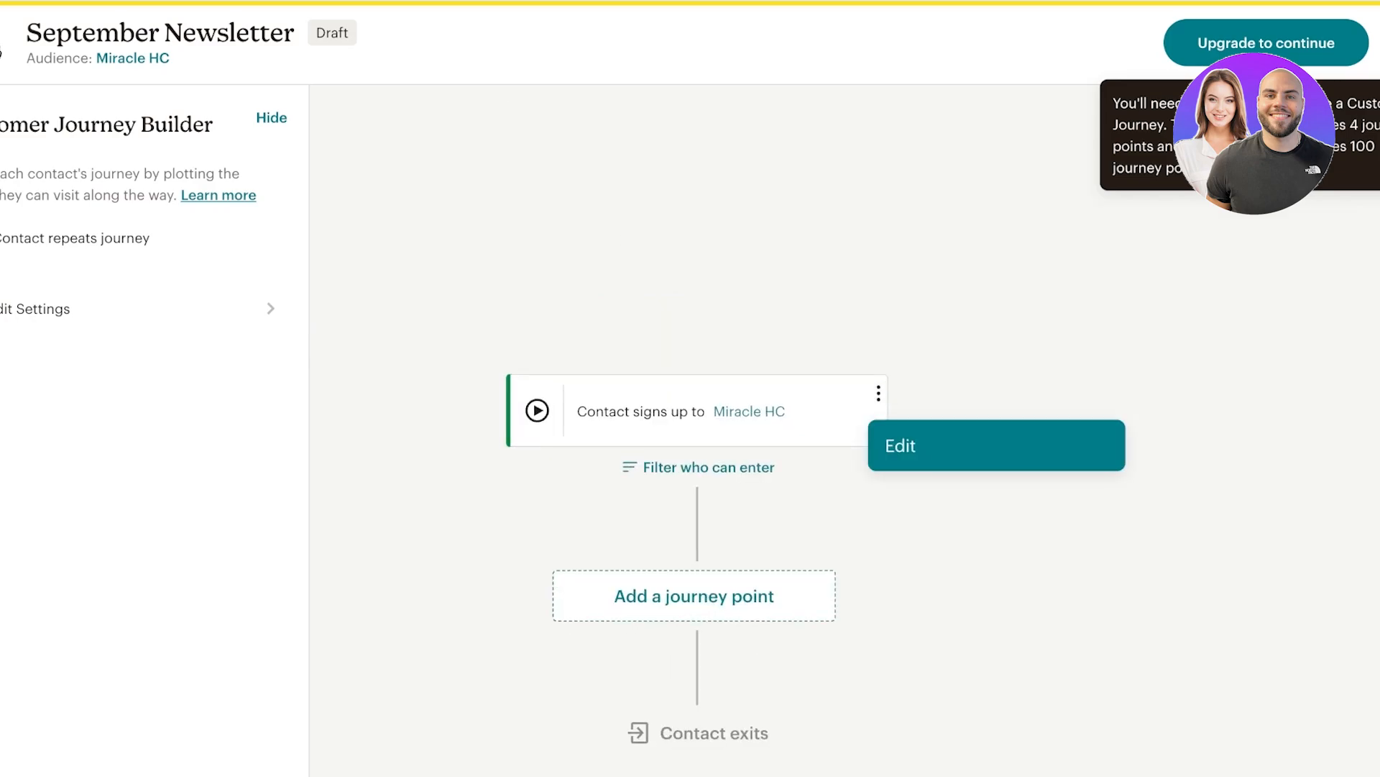
pyautogui.press('Escape')
pyautogui.hotkey('shift', 'Tab')
pyautogui.press('Return')
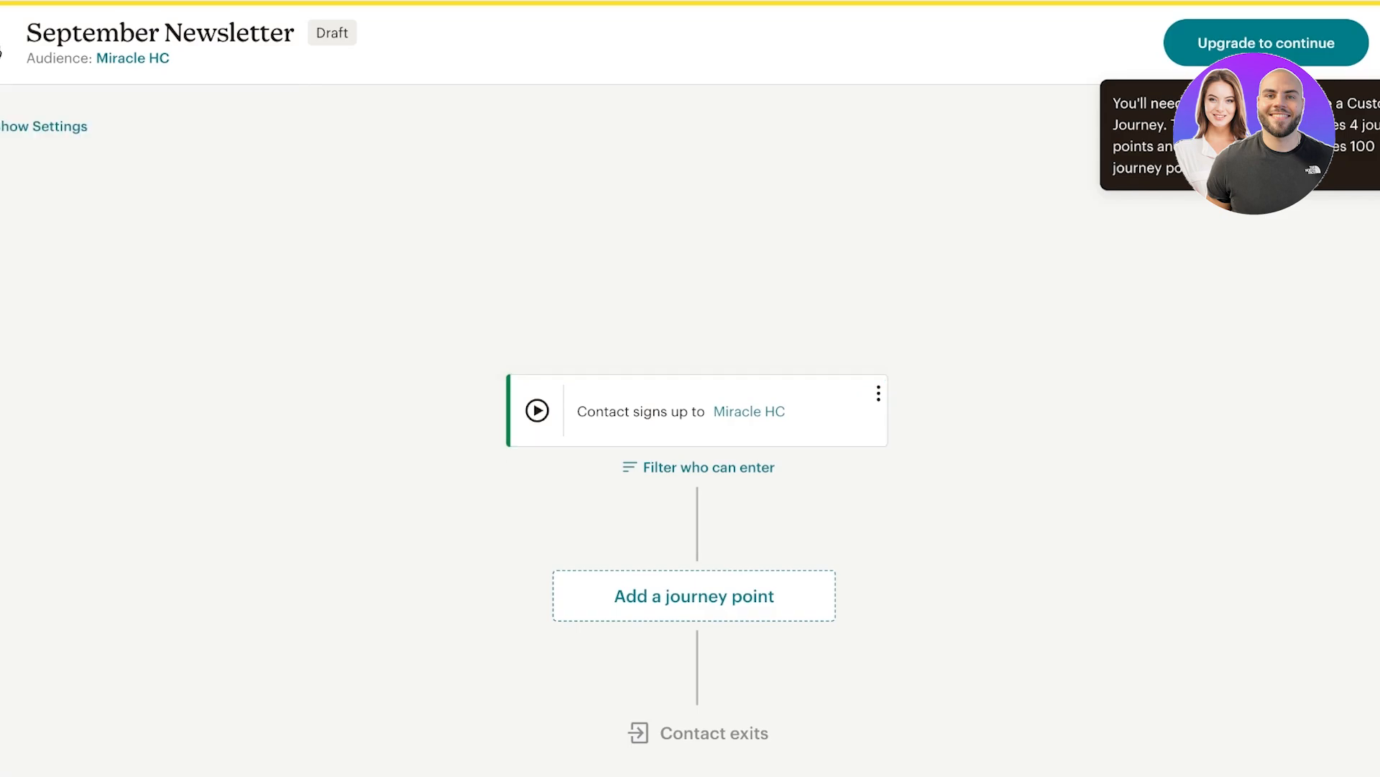
pyautogui.press('Tab')
pyautogui.press('Return')
pyautogui.press('Return')
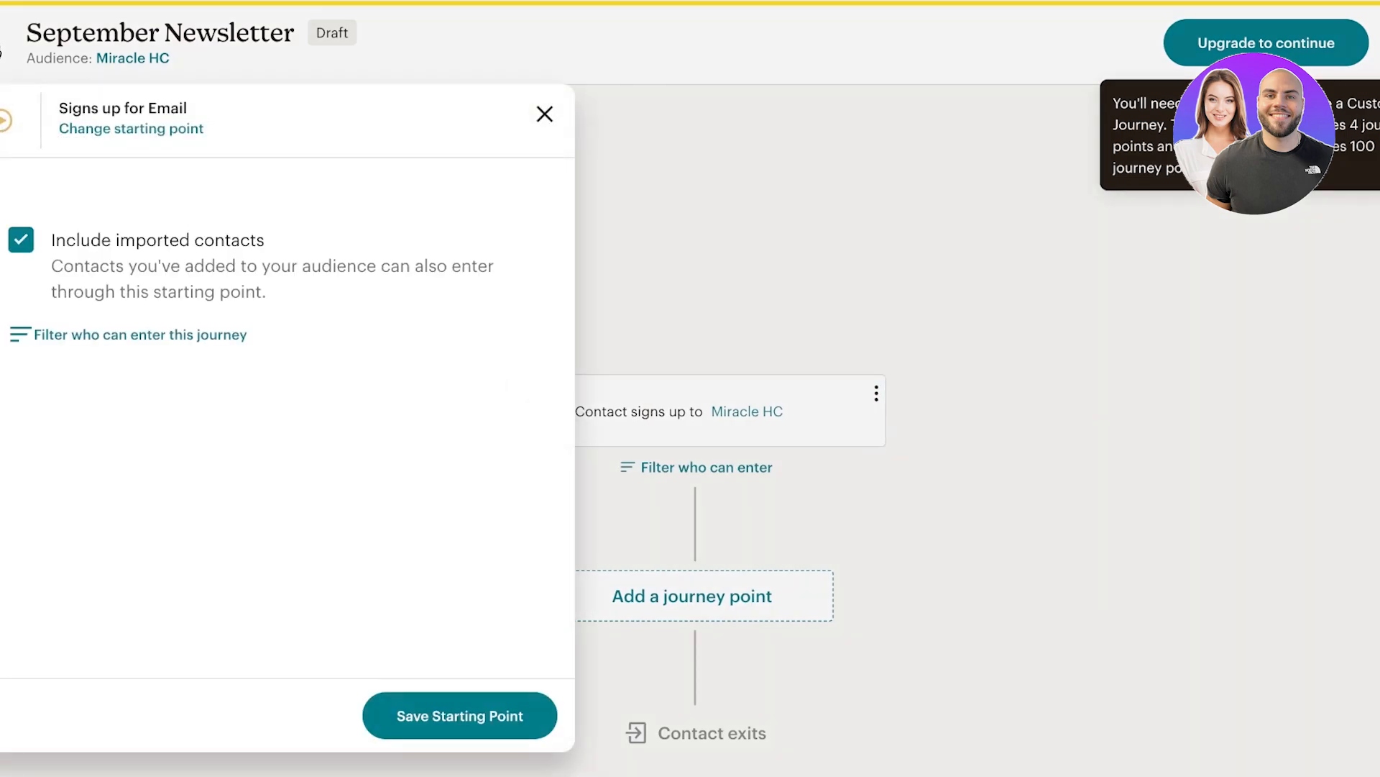
pyautogui.press('Return')
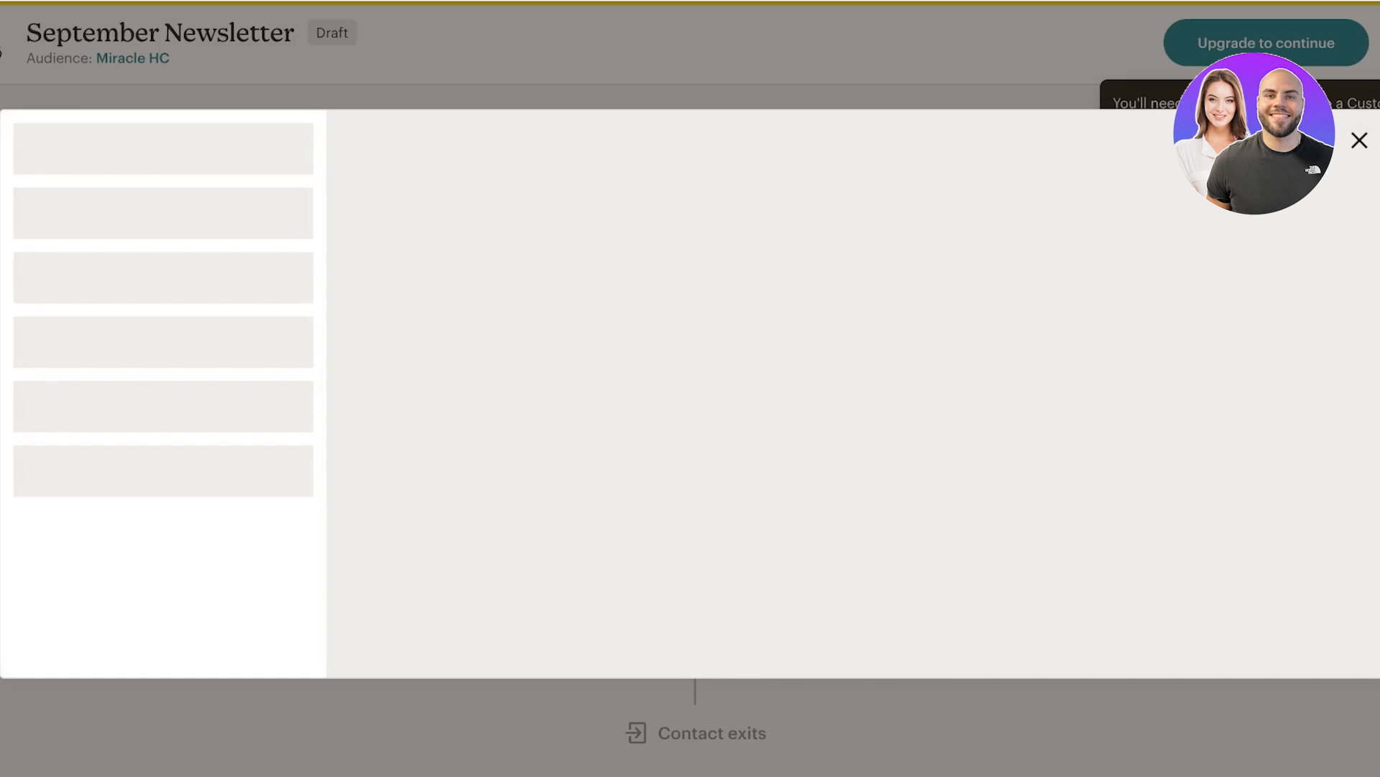
# Change the trigger to Sent an email for the LILYS Winter Fashion Newsletter campaign.
pyautogui.press('Tab')
pyautogui.press('Tab')
pyautogui.press('Tab')
pyautogui.press('Tab')
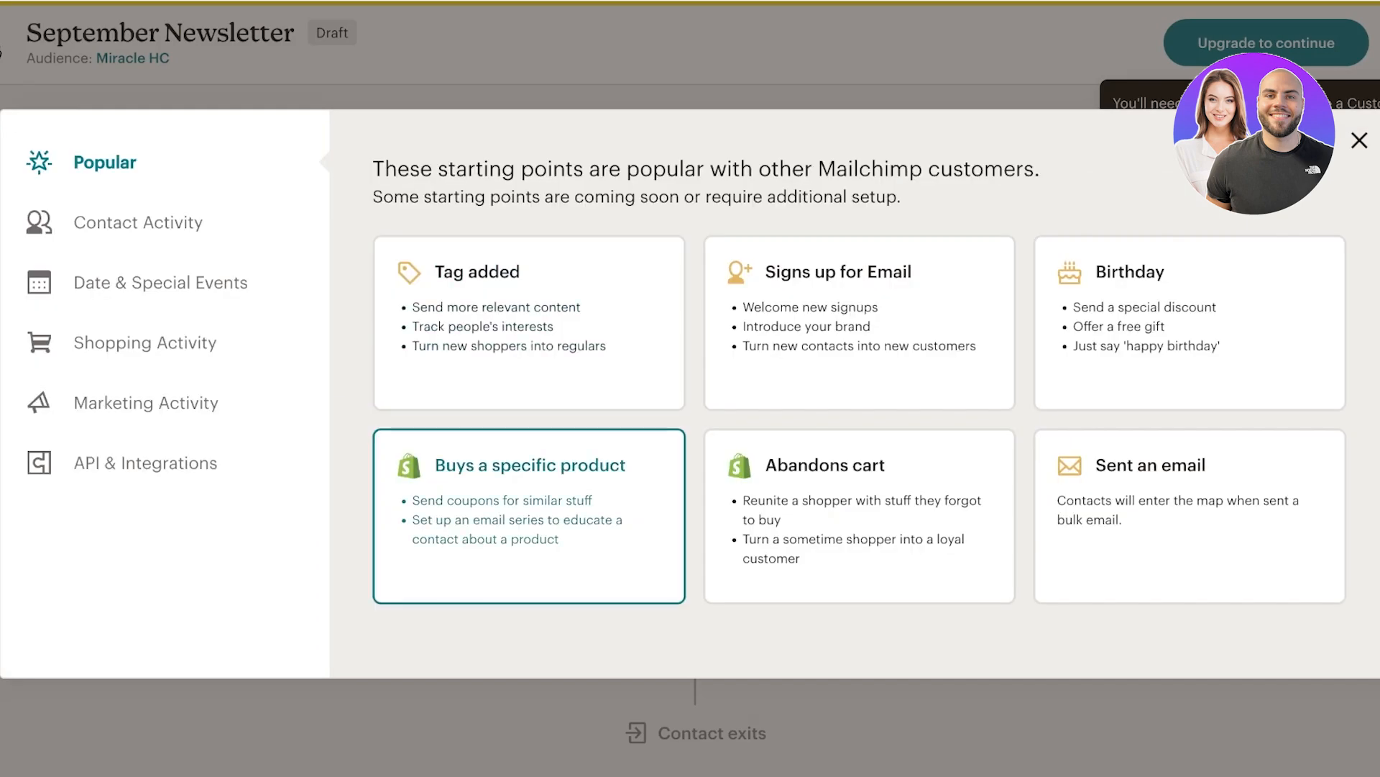
pyautogui.press('Return')
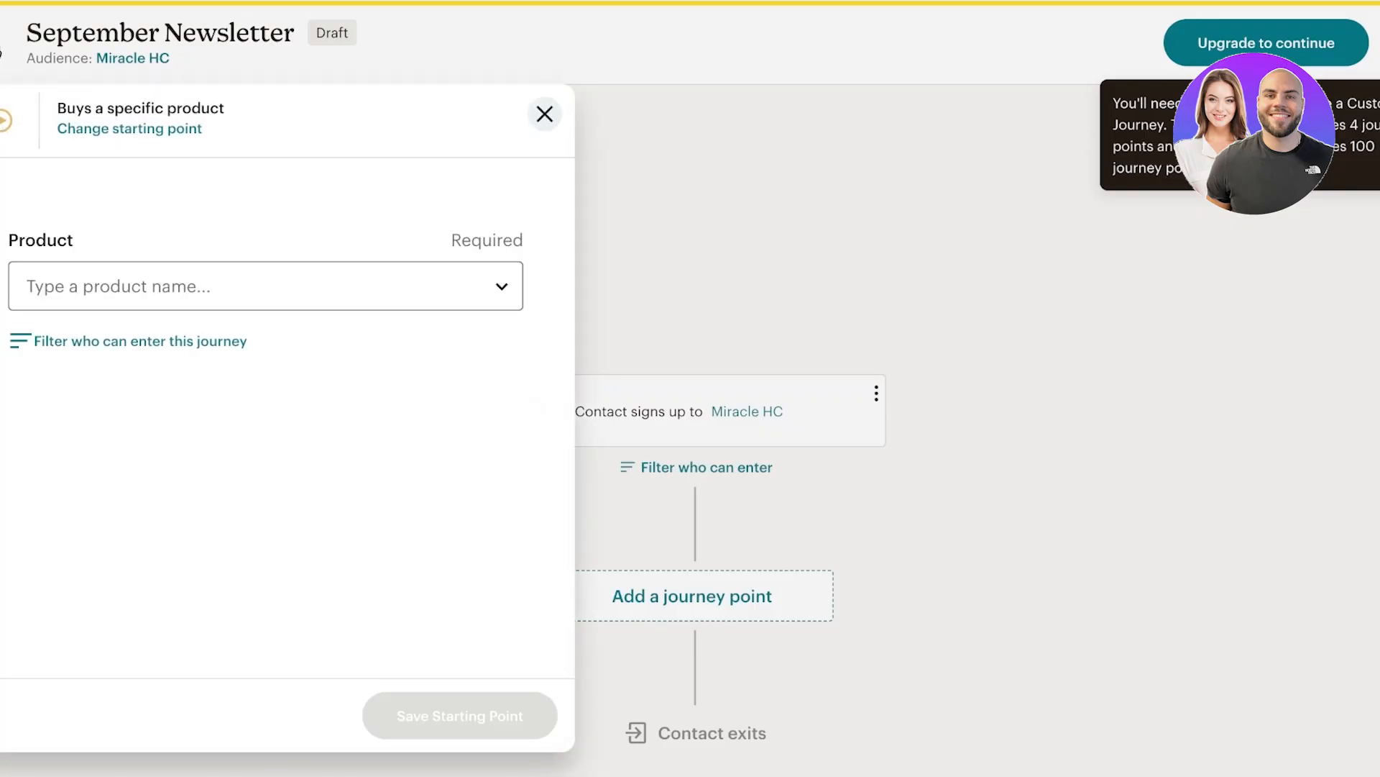
pyautogui.press('Escape')
pyautogui.press('Return')
pyautogui.press('Tab')
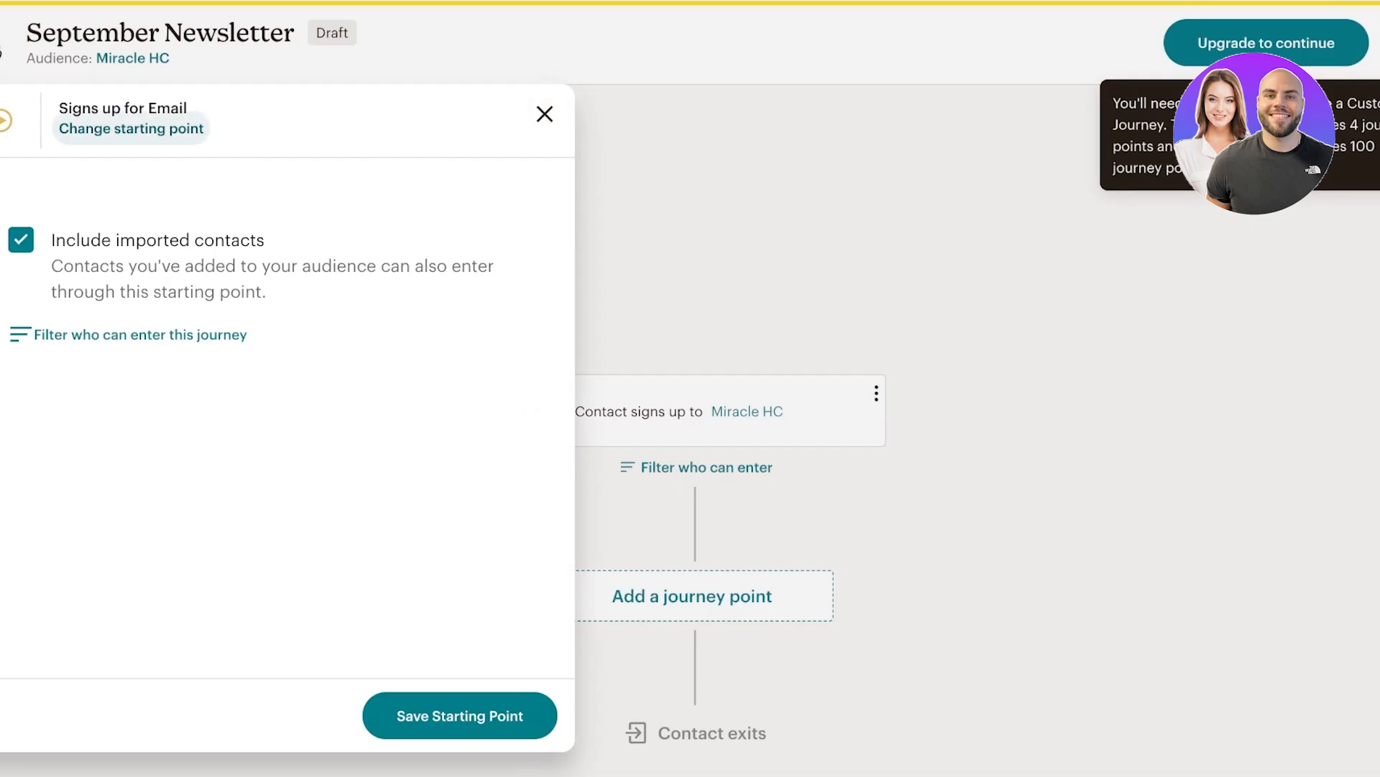
pyautogui.press('Return')
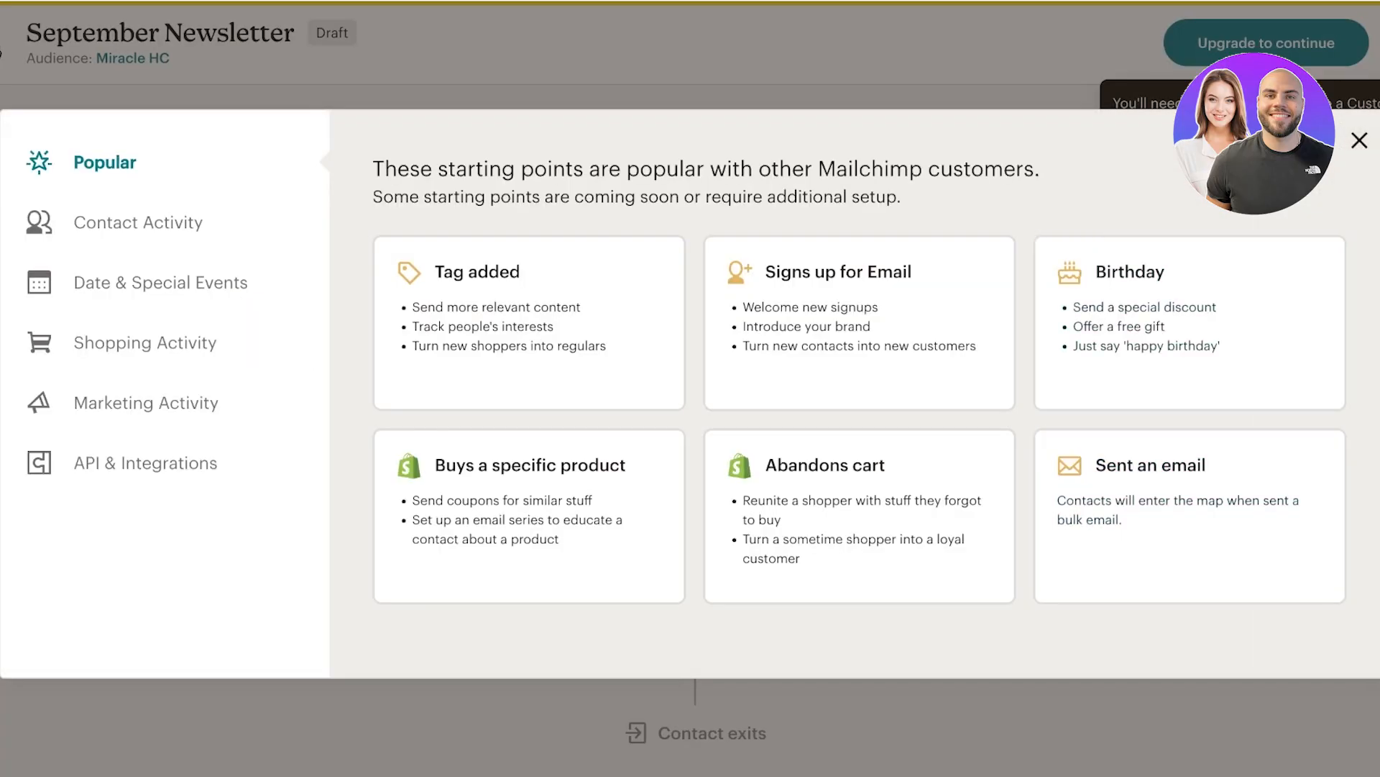
pyautogui.press('Return')
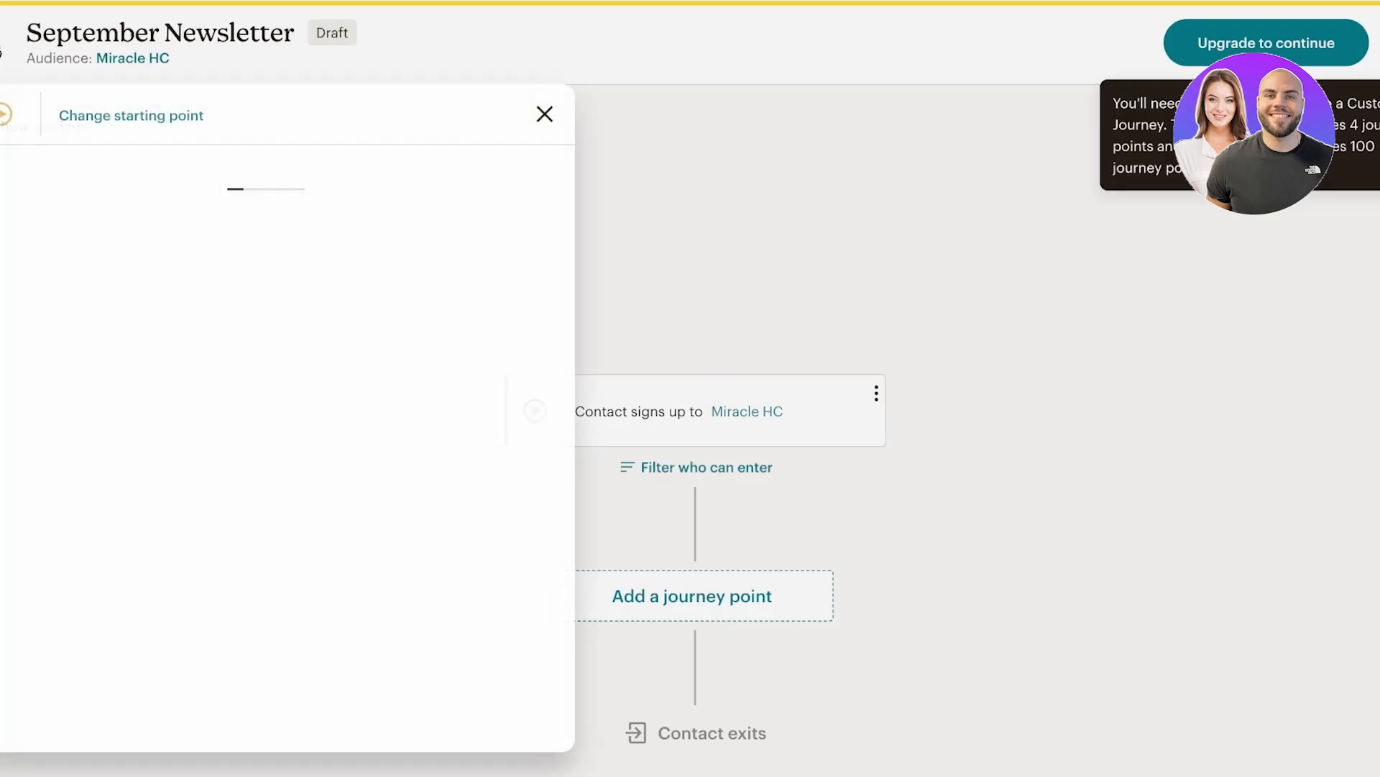
pyautogui.press('Down')
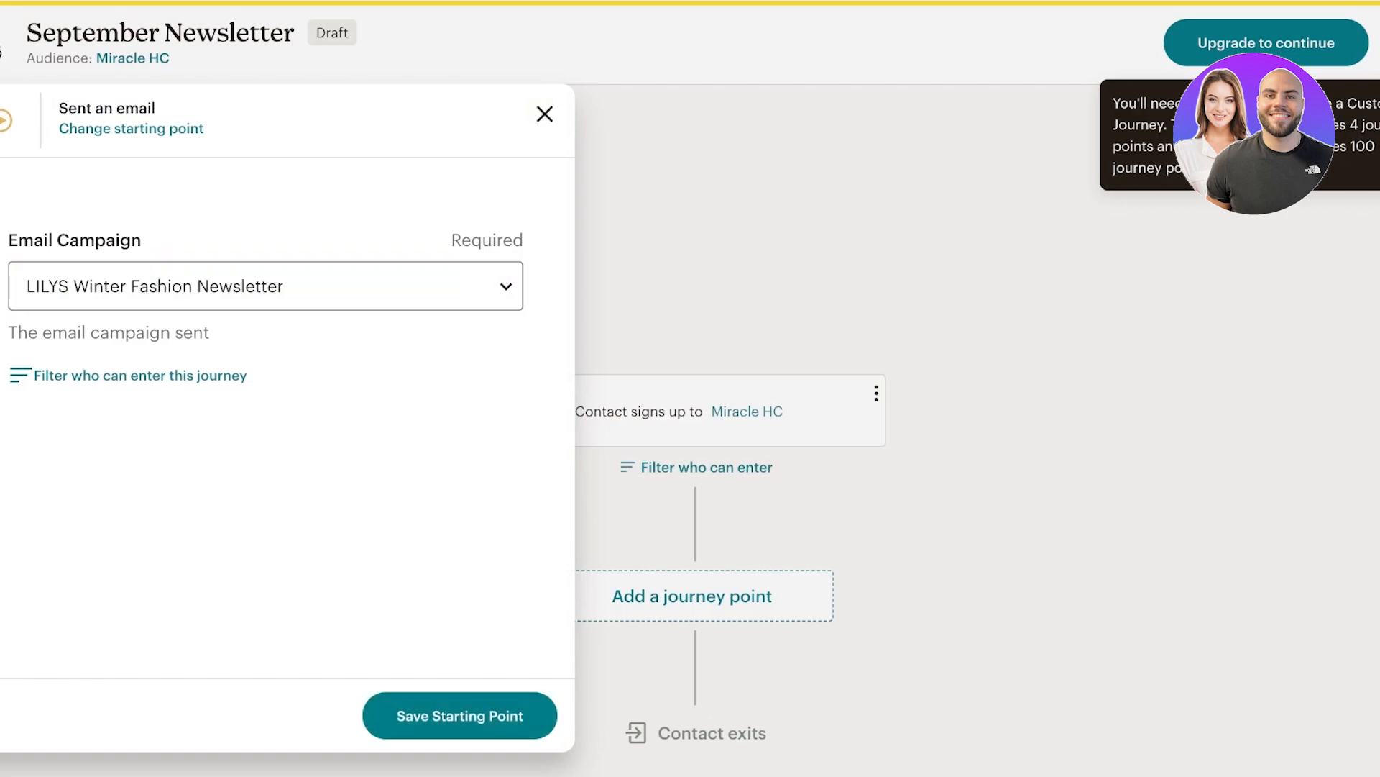
pyautogui.press('Return')
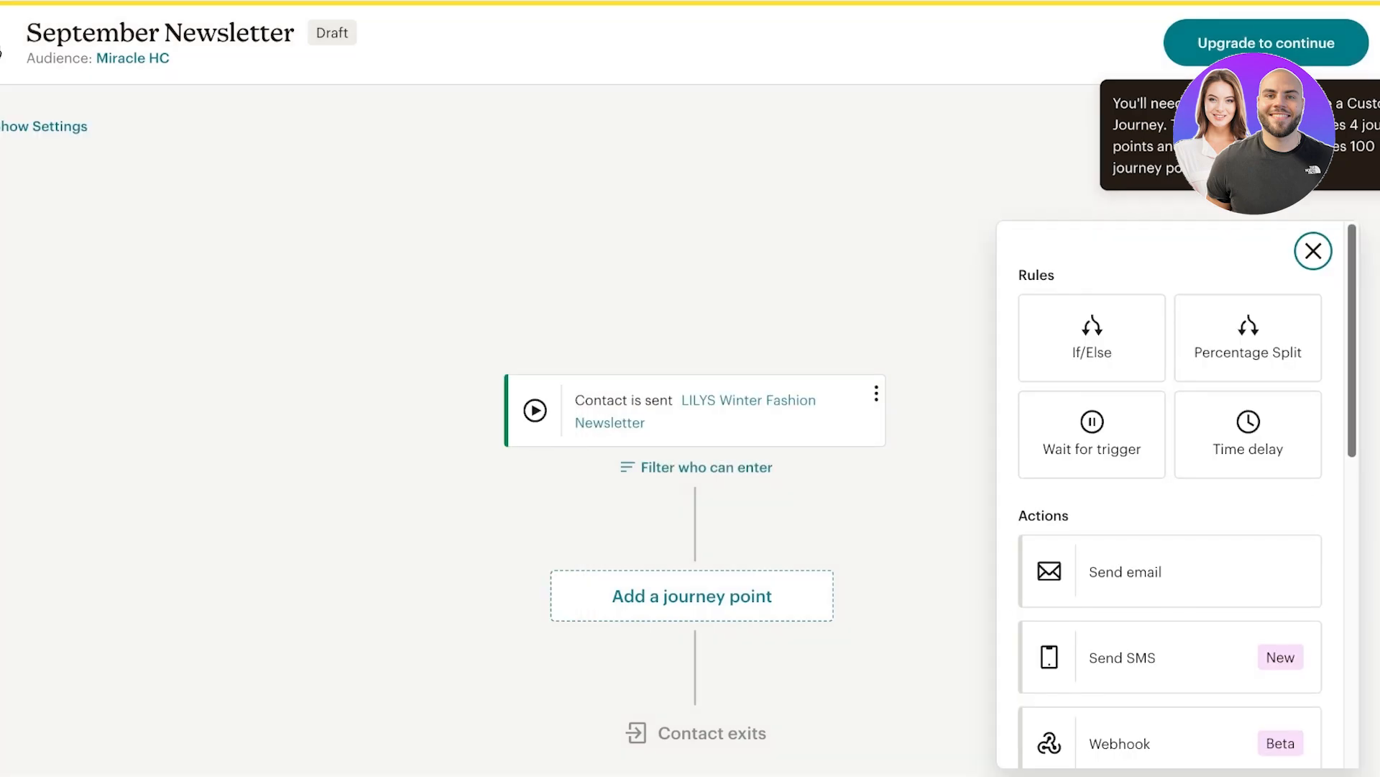
# Add a Send email step after the campaign trigger.
pyautogui.scroll(-3, 1171, 589)
pyautogui.click(1170, 331)
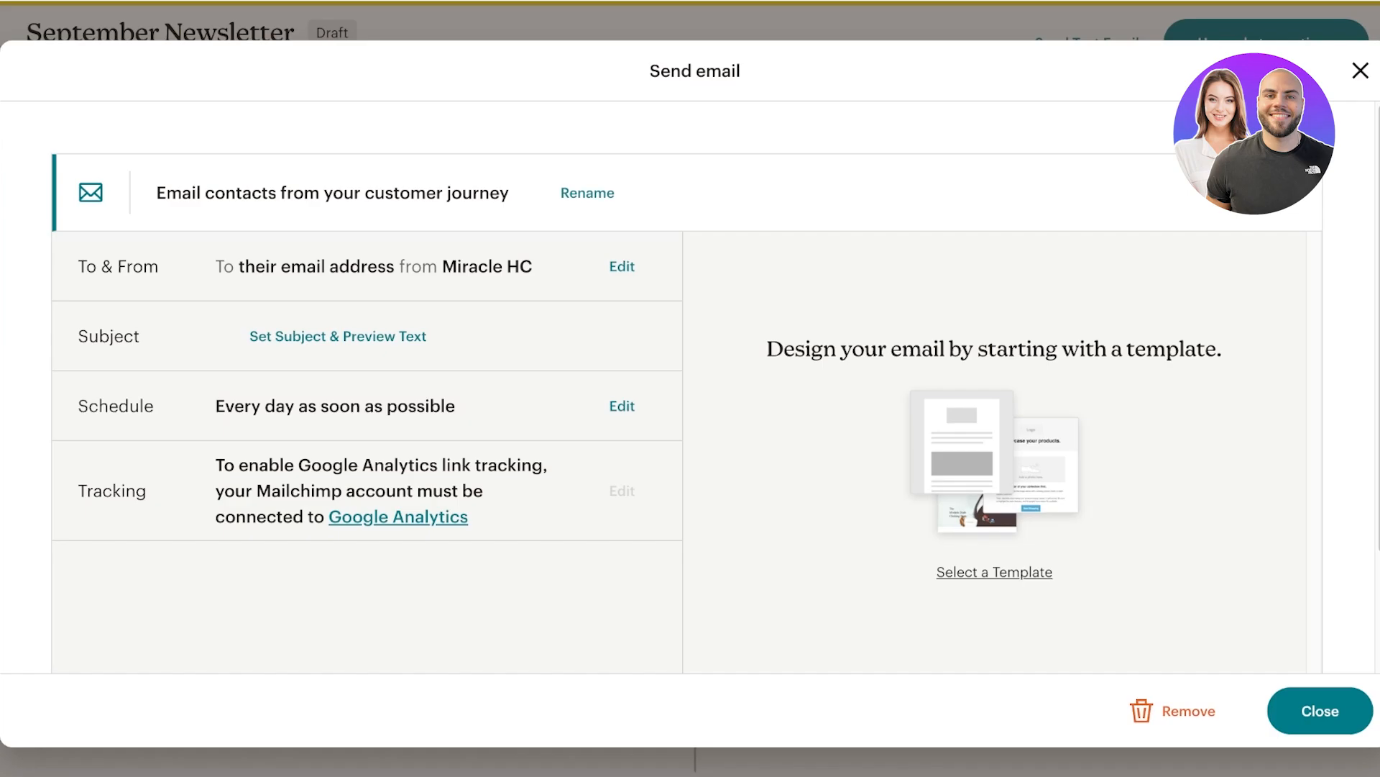
pyautogui.click(1361, 70)
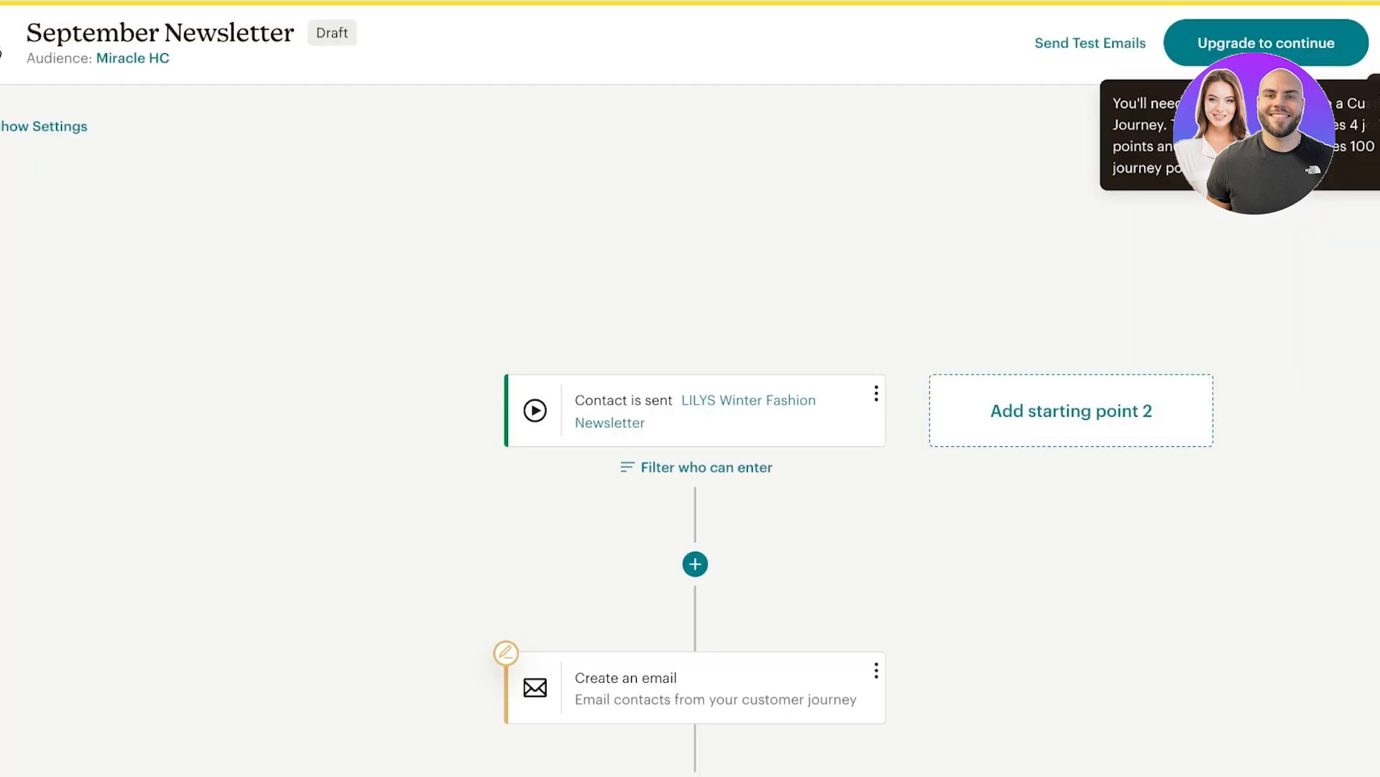
pyautogui.scroll(-4, 694, 431)
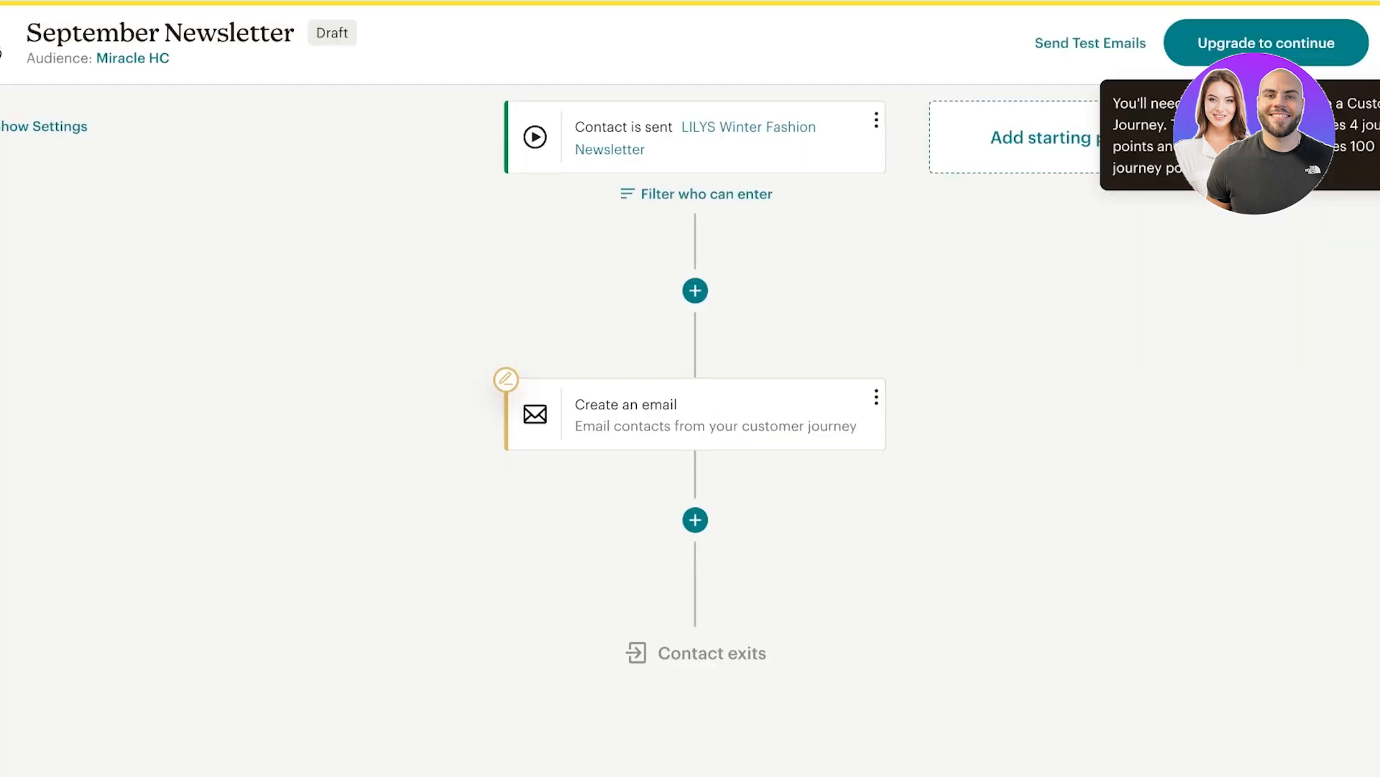
pyautogui.scroll(4, 695, 431)
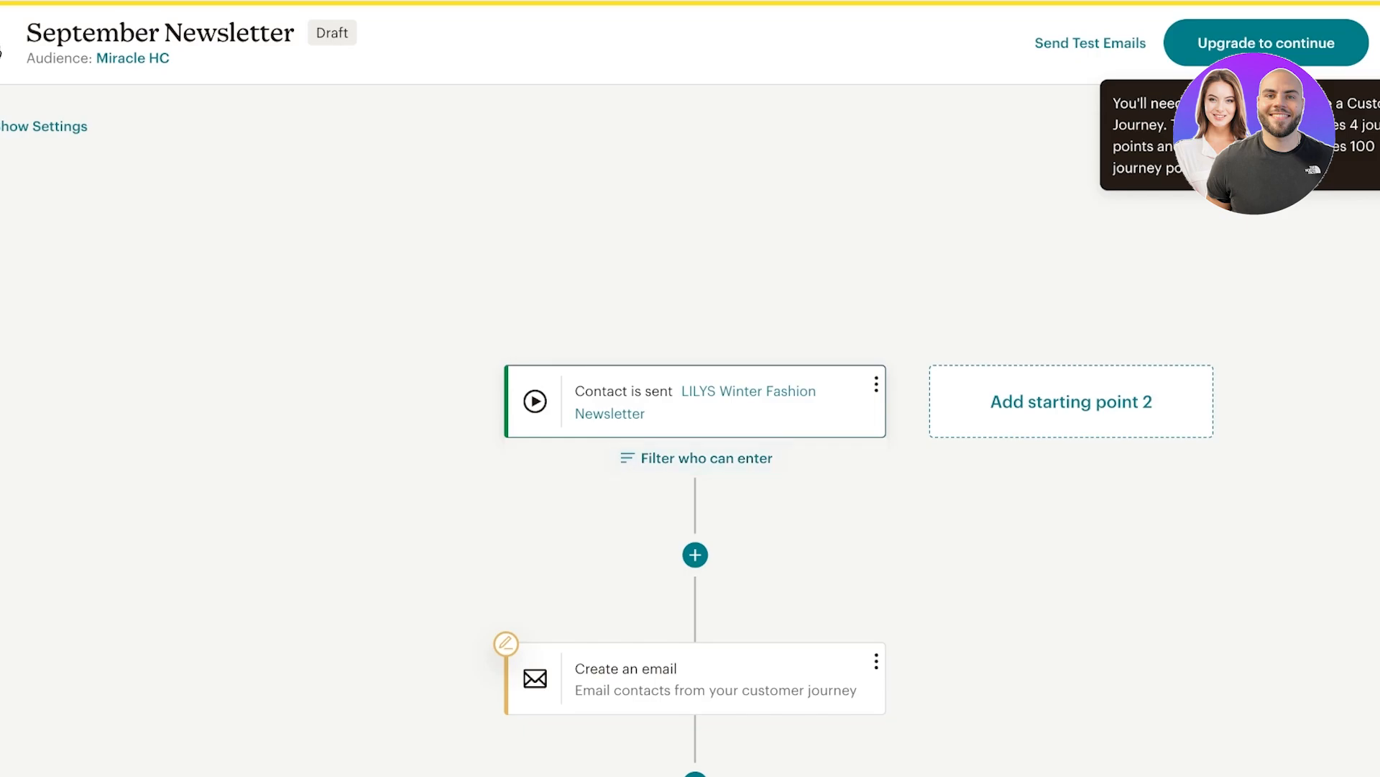
pyautogui.scroll(-4, 695, 431)
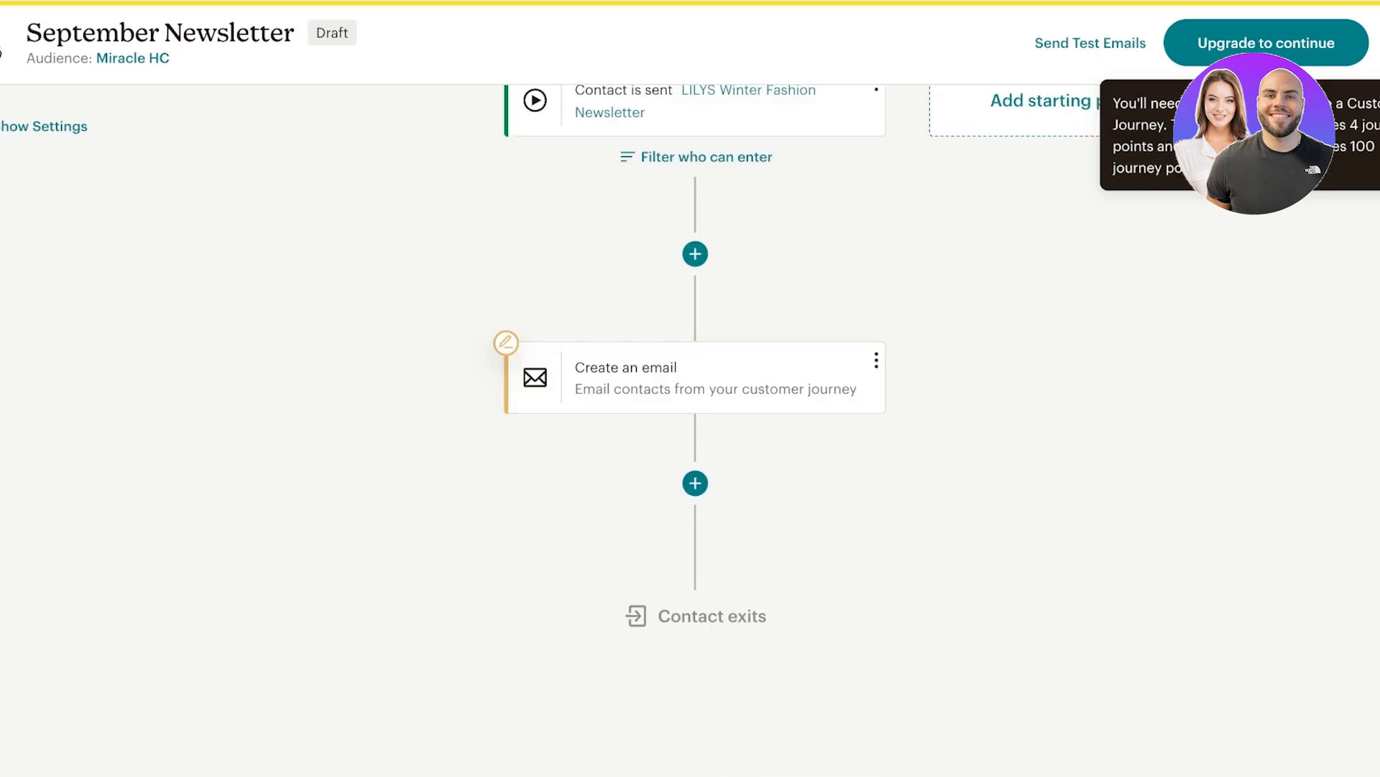
pyautogui.scroll(3, 695, 431)
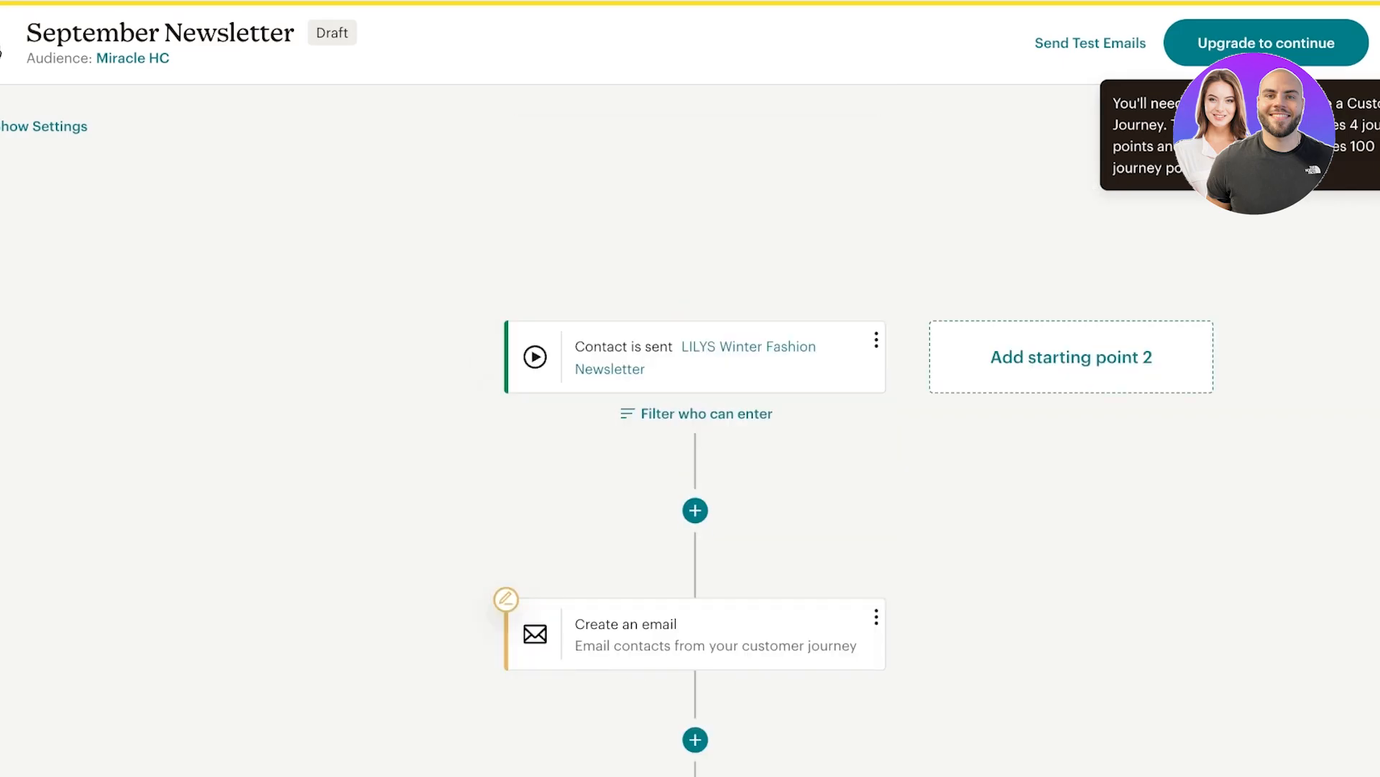
pyautogui.scroll(-1, 852, 523)
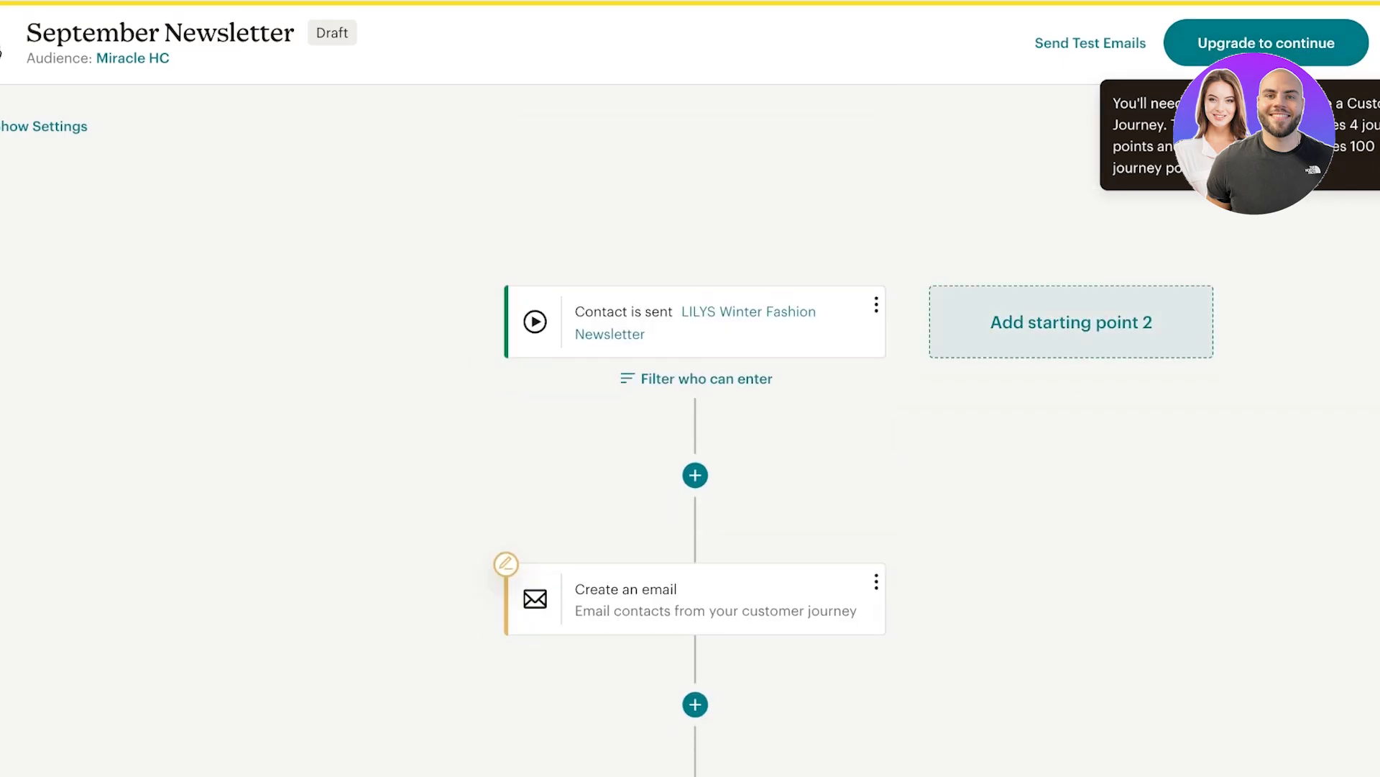
# Leave the journey builder and view All campaigns with both drafts listed.
pyautogui.click(2, 51)
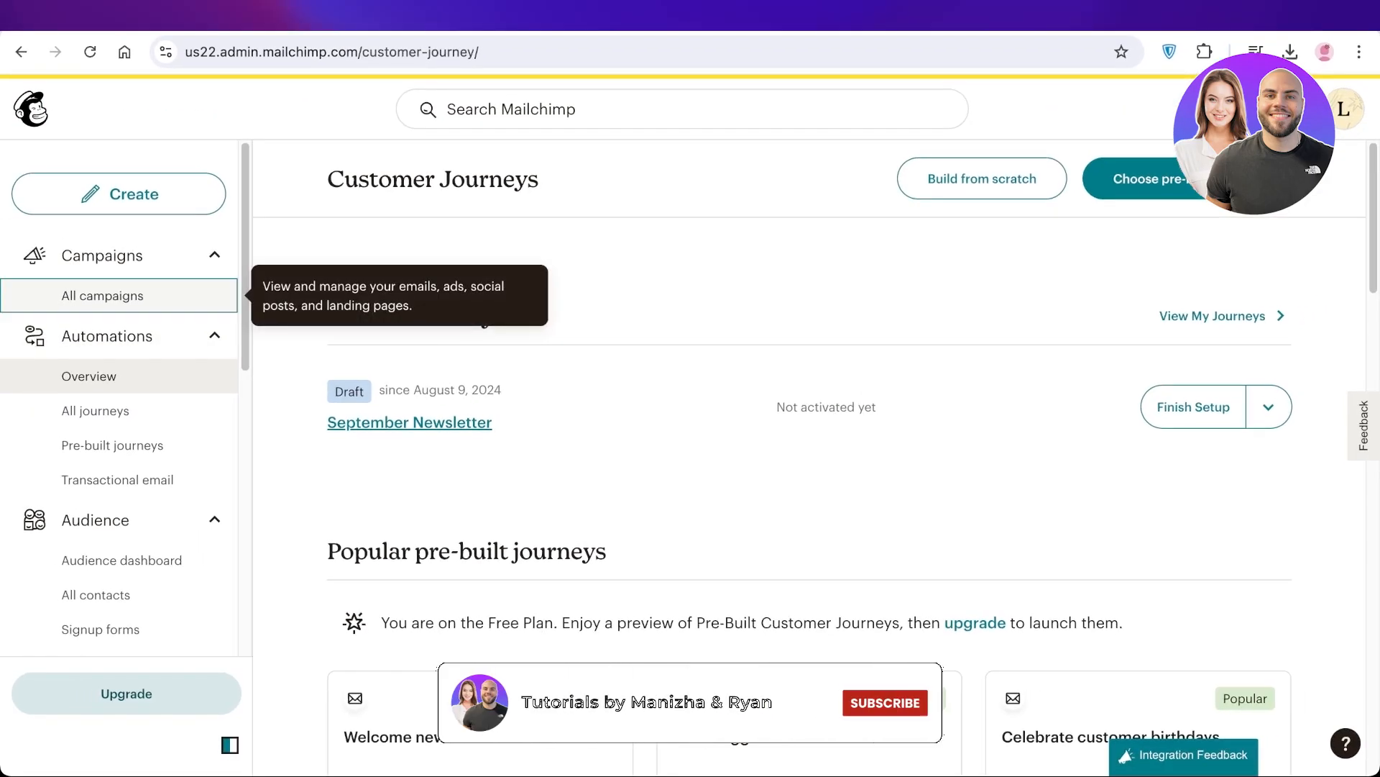
pyautogui.click(75, 276)
pyautogui.scroll(-2, 810, 431)
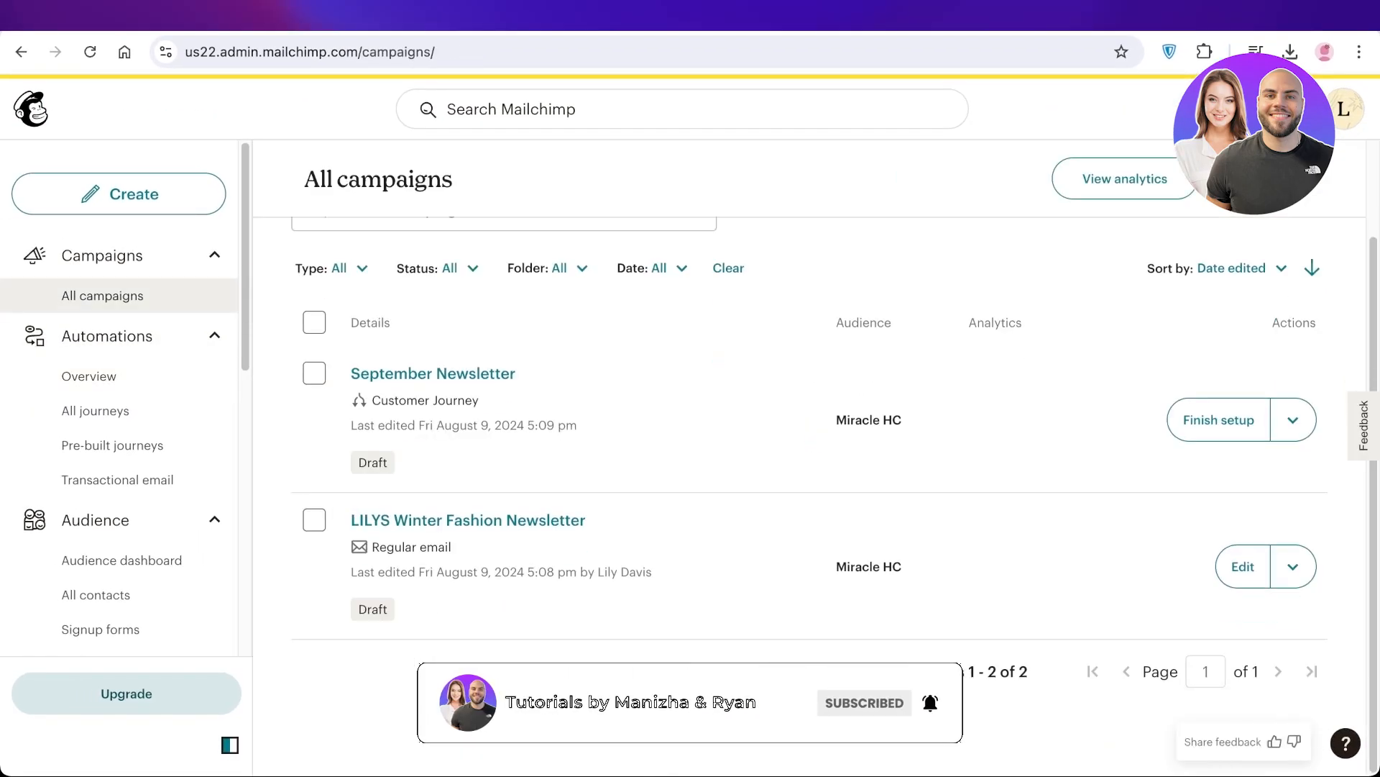